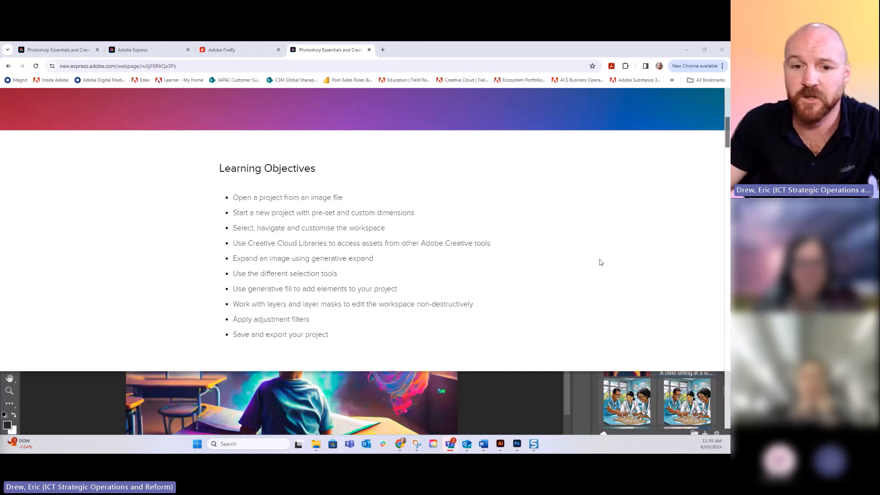
Review the web page from Learning Objectives to the Getting Started section, and switch to Photoshop.
scroll(600, 259, "down", 2)
scroll(599, 238, "down", 10)
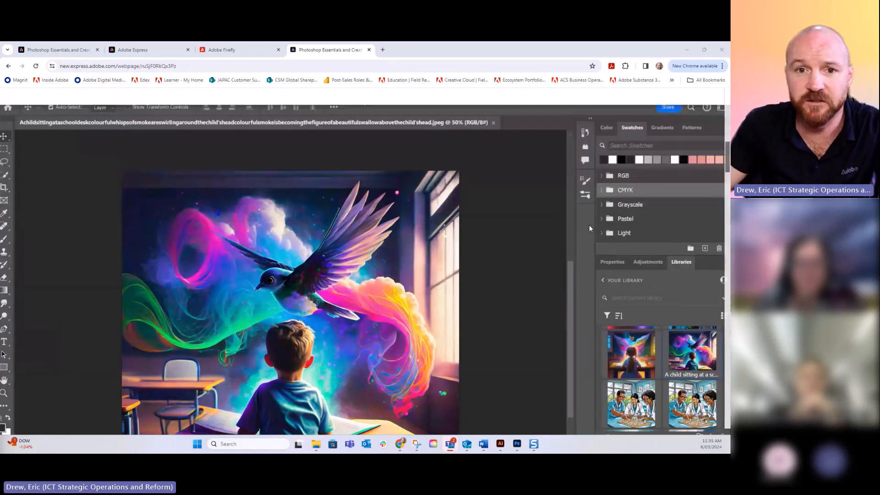
scroll(589, 225, "down", 3)
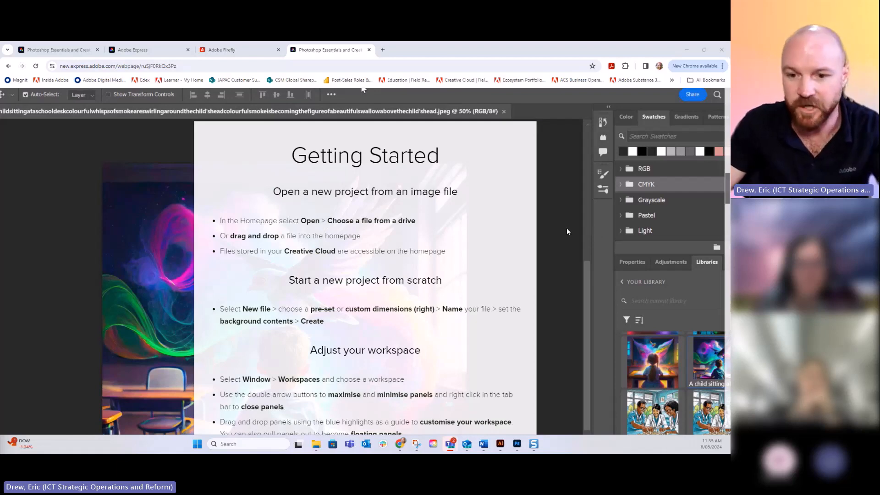
left_click(517, 445)
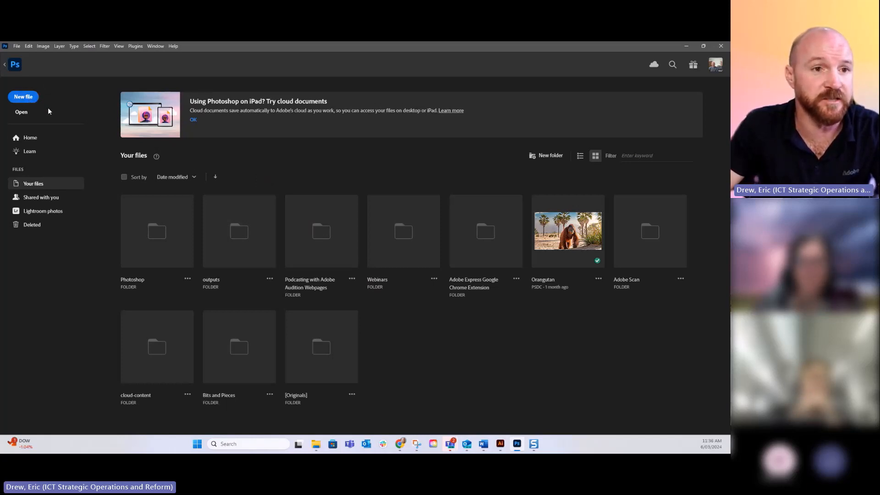
left_click(20, 113)
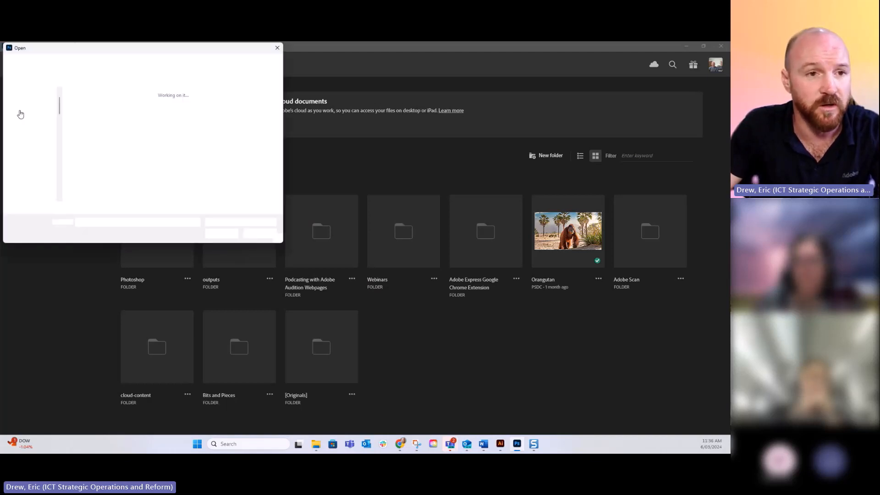
scroll(29, 147, "down", 10)
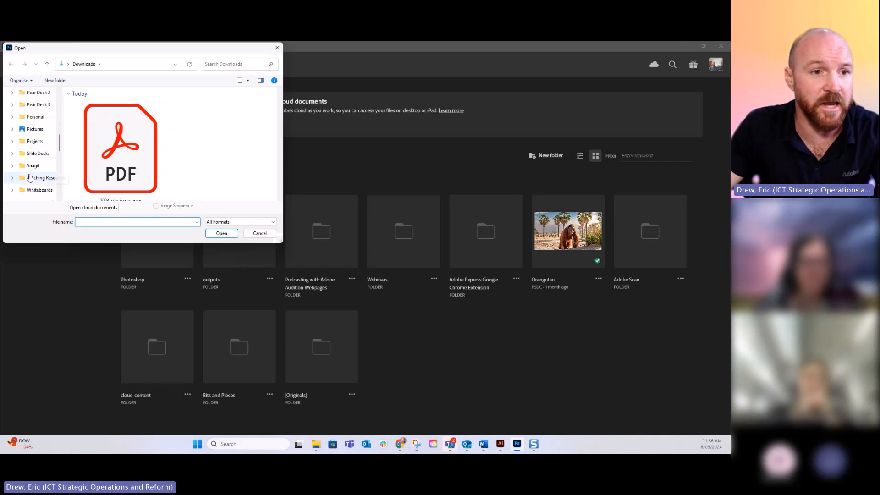
left_click(34, 141)
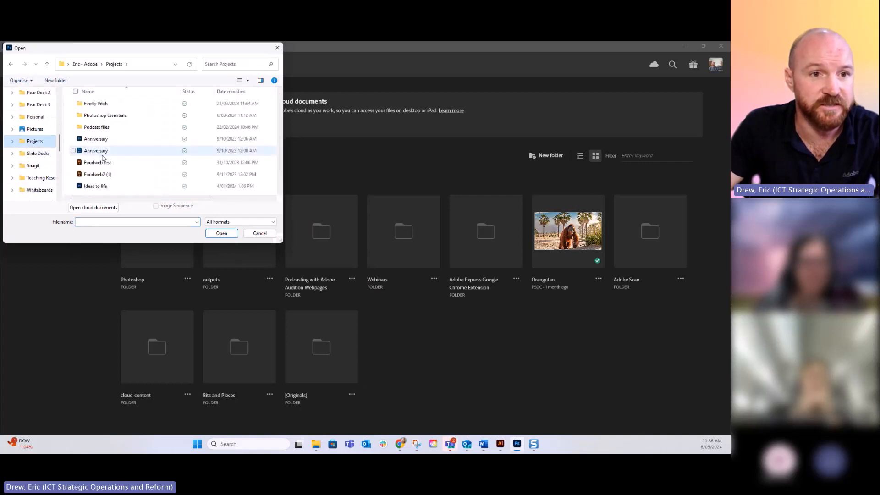
double_click(105, 115)
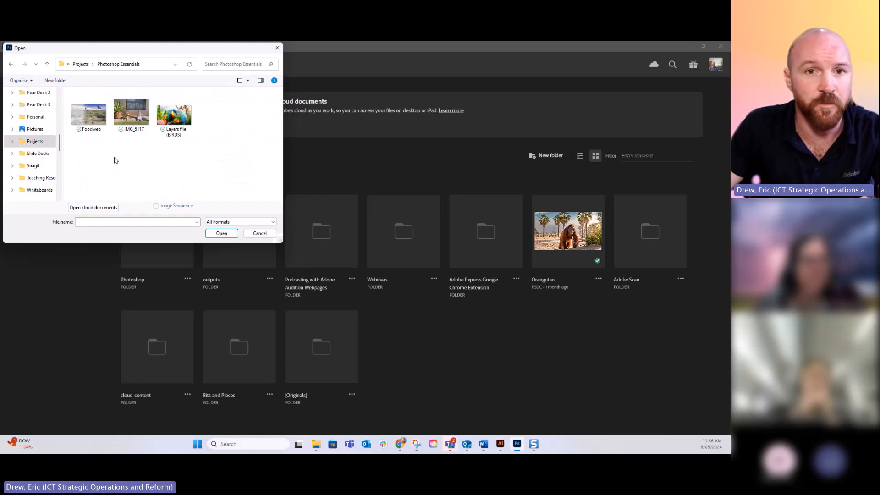
left_click(277, 49)
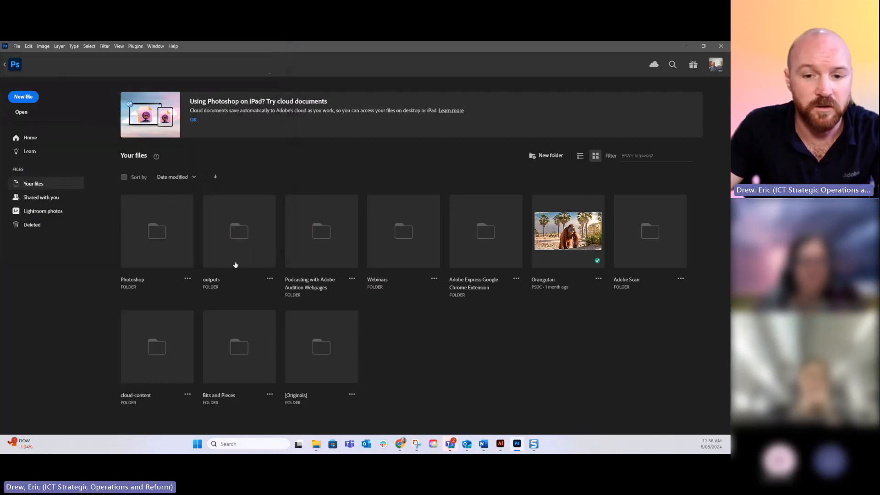
Open Layers file (BIRDS) in Photoshop from the Photoshop Essentials folder in File Explorer.
left_click(315, 445)
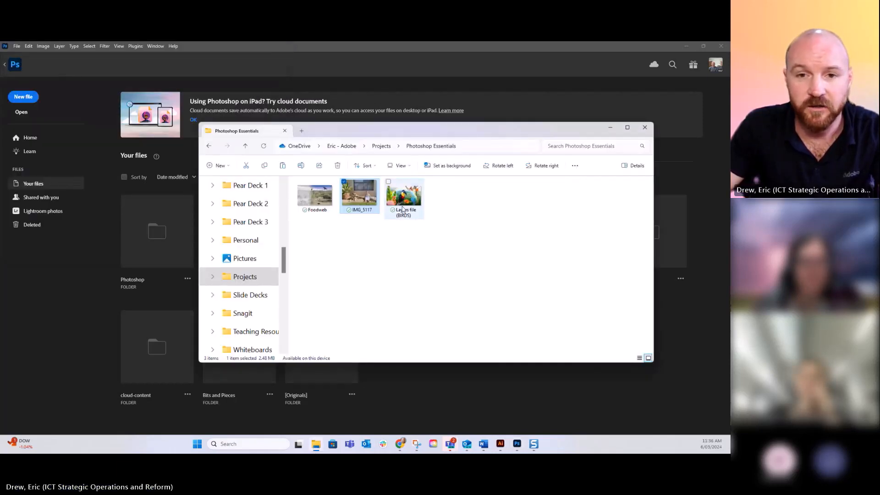
left_click_drag(402, 208, 132, 254)
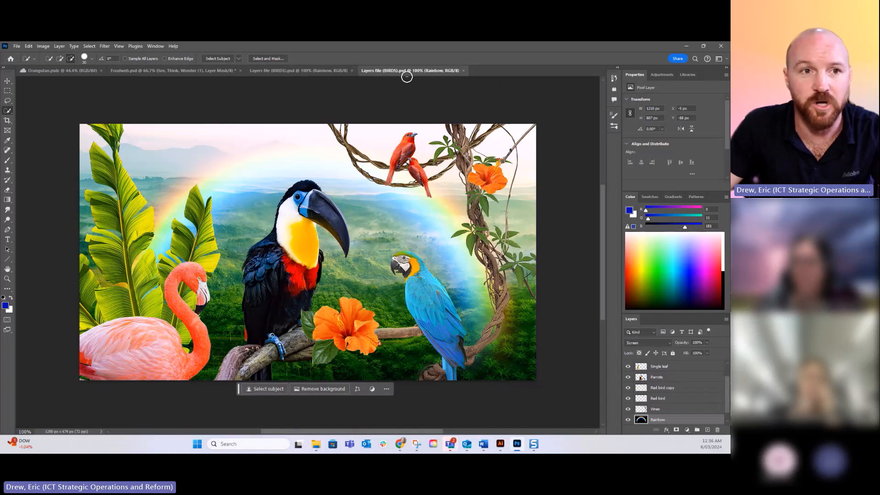
Open IMG_5117 from the Photoshop Essentials folder in Projects and move the contextual task bar just below the photo.
left_click(17, 46)
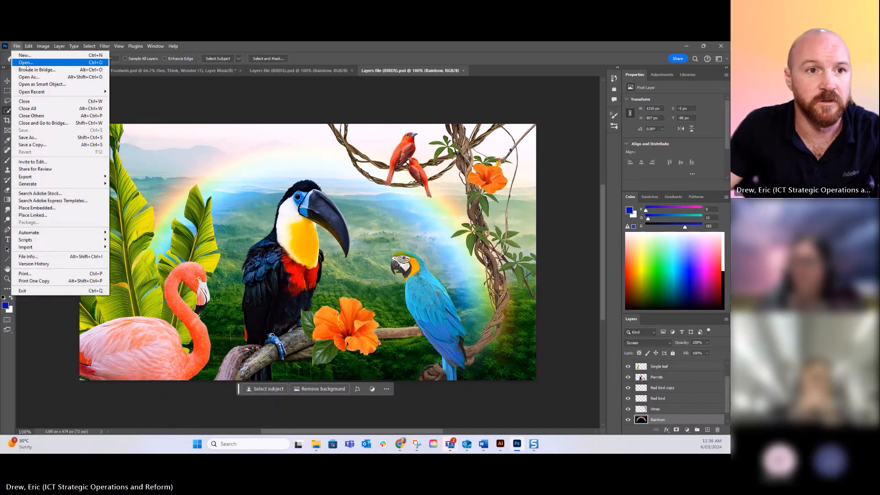
left_click(26, 64)
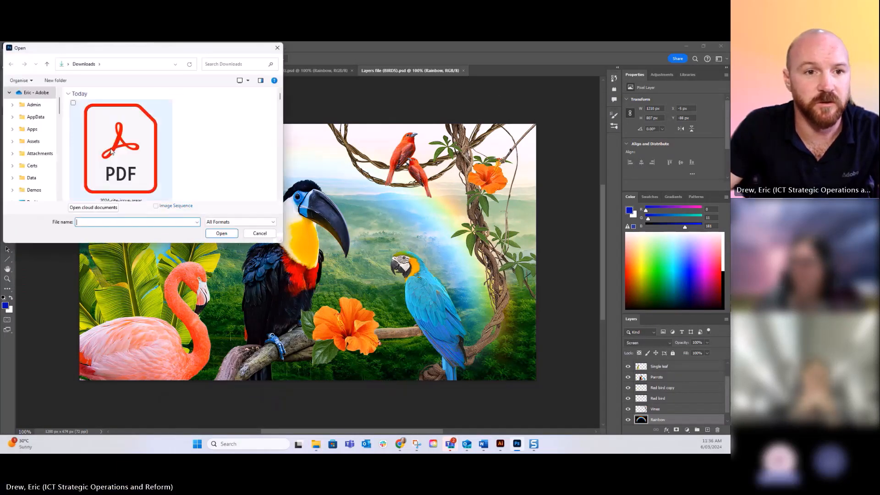
scroll(36, 155, "up", 2)
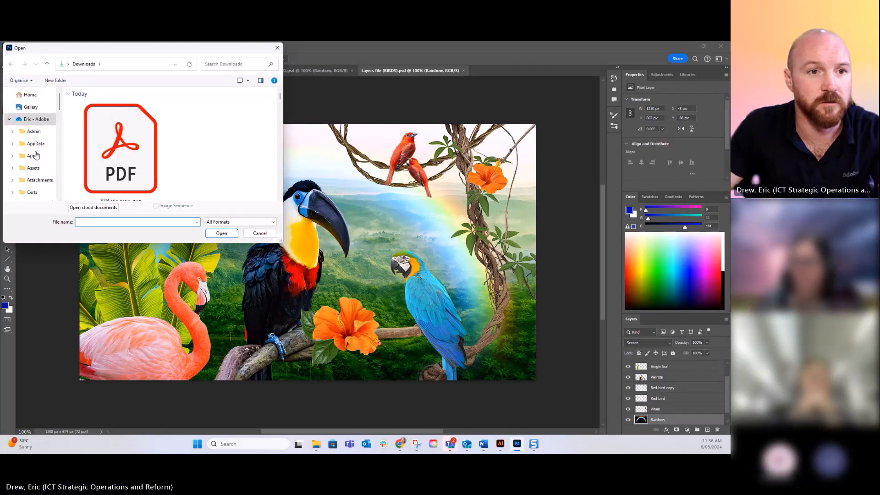
scroll(37, 154, "down", 10)
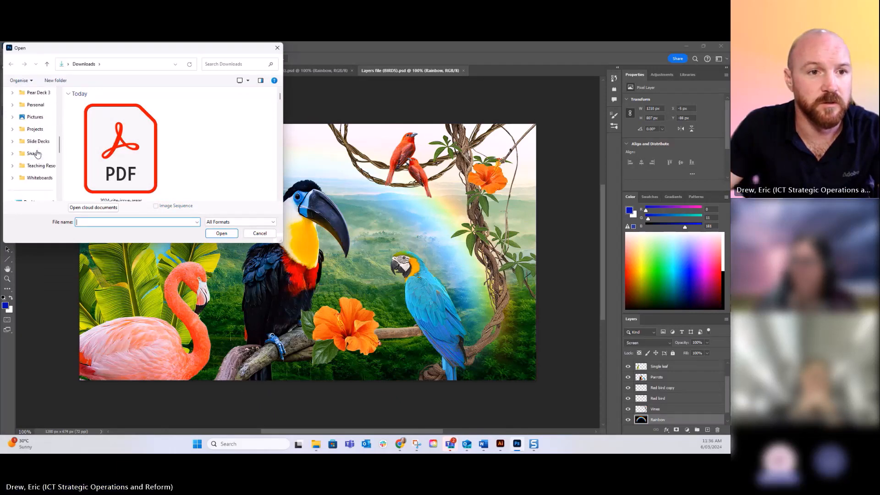
left_click(35, 129)
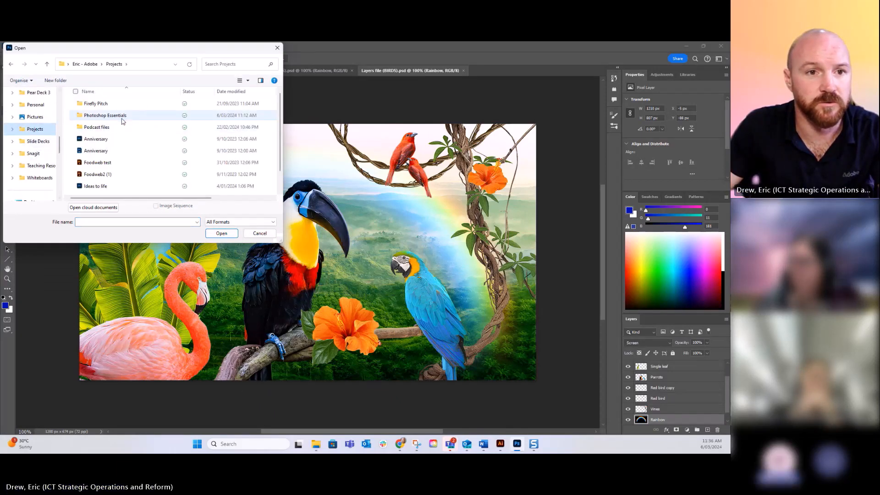
double_click(117, 116)
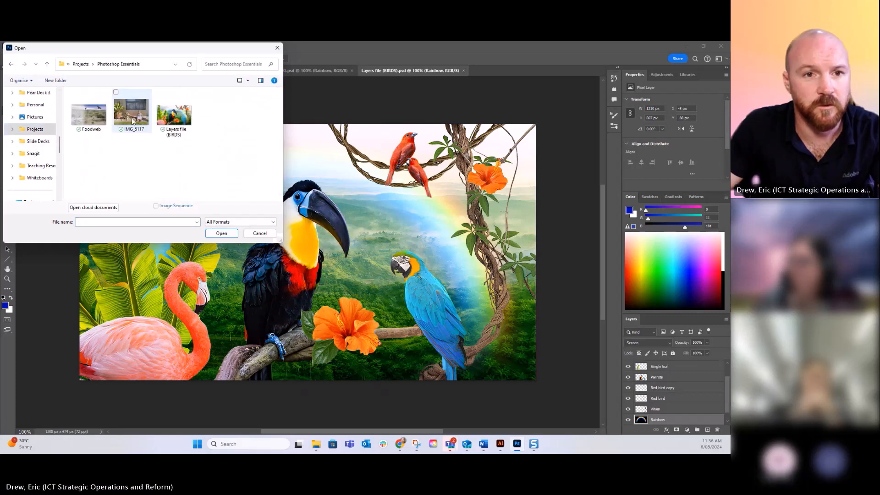
double_click(132, 121)
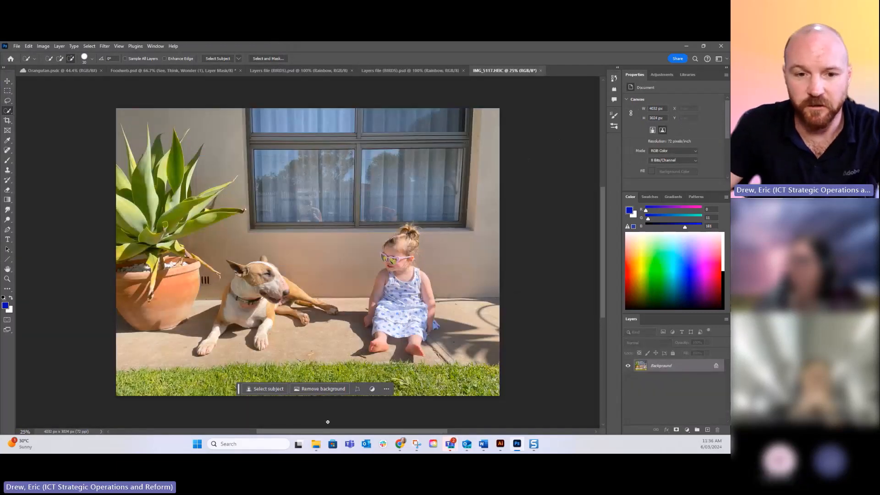
left_click_drag(239, 389, 238, 403)
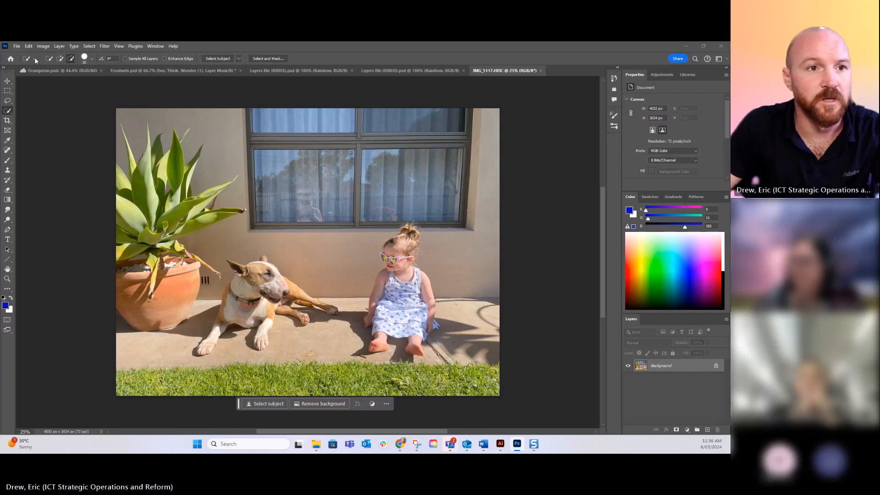
Create a new document from the recent custom preset of 1080 x 1080 px at 72 ppi with transparent background contents.
left_click(10, 60)
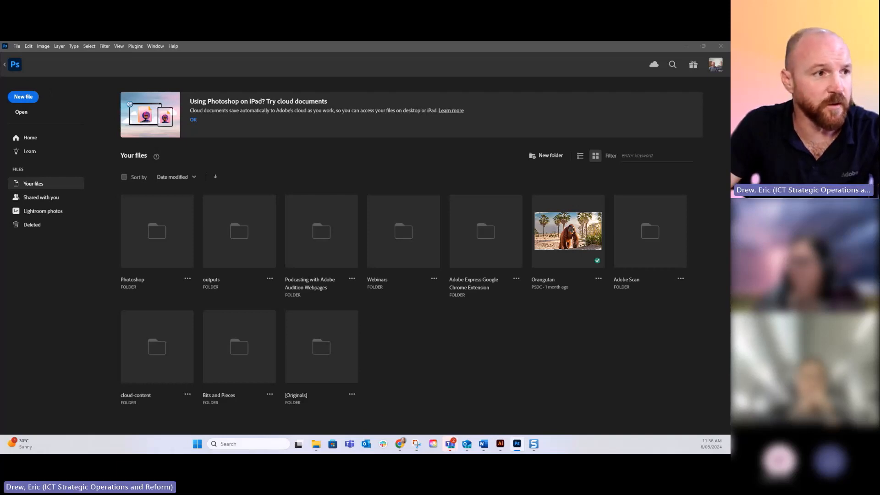
left_click_drag(1, 128, 370, 77)
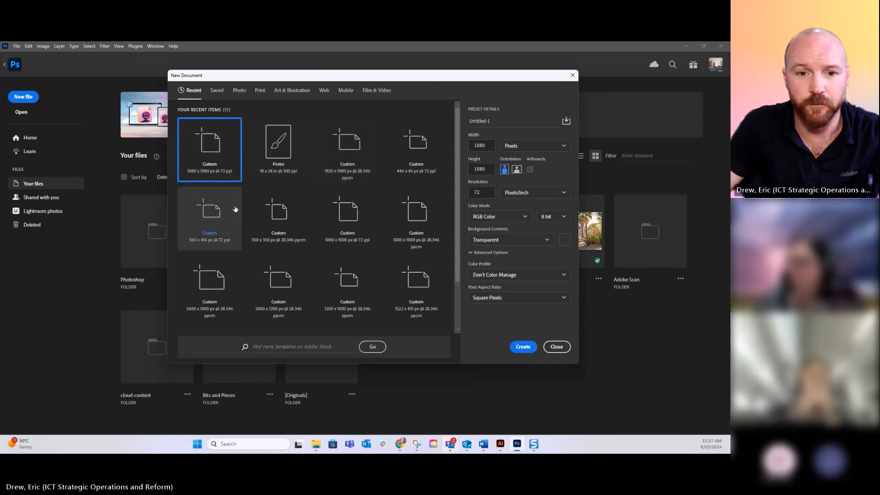
scroll(240, 186, "down", 2)
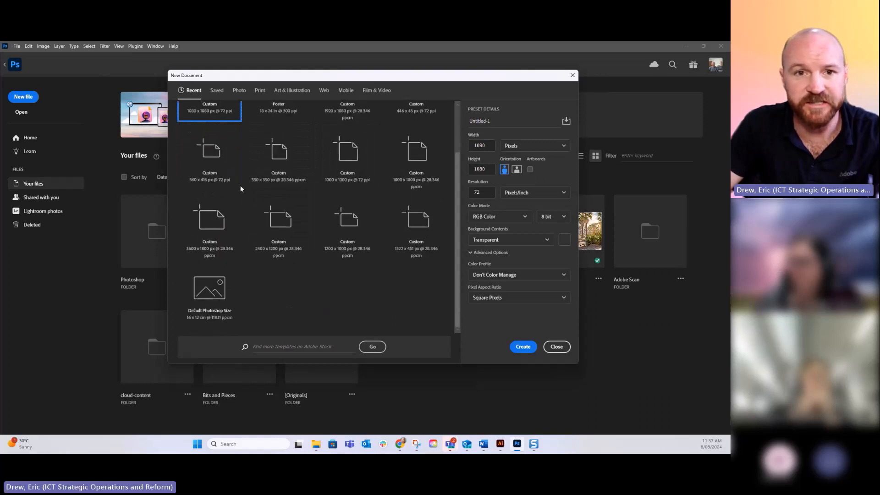
scroll(240, 188, "up", 2)
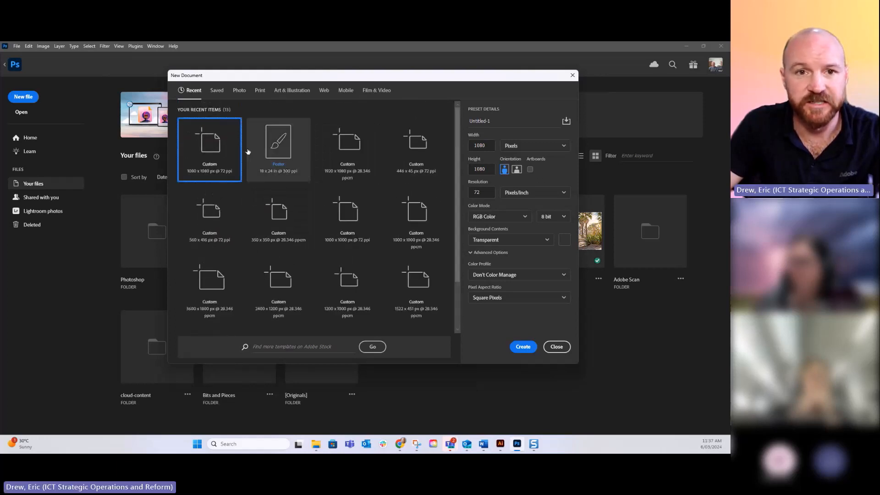
left_click(288, 91)
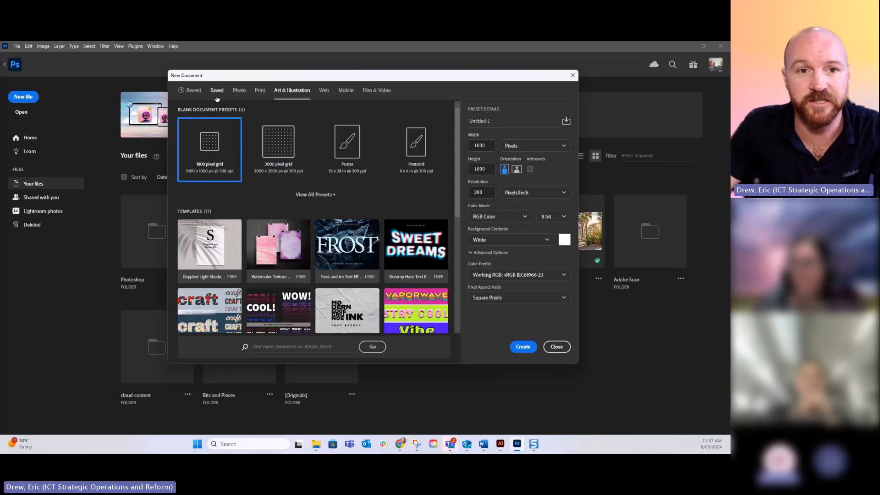
left_click(194, 91)
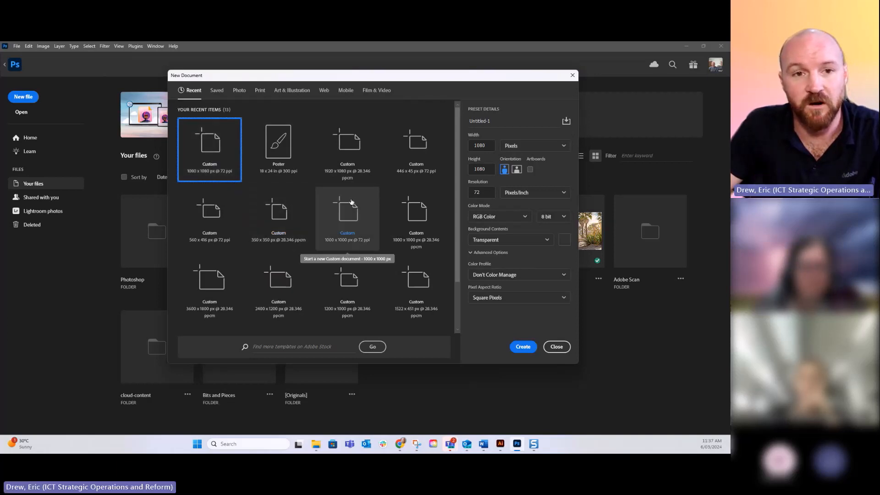
double_click(219, 165)
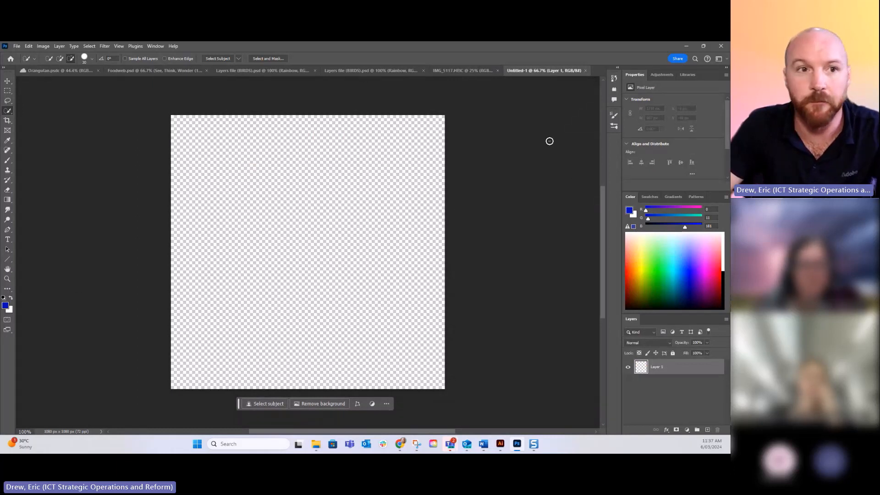
Examine the options of the Move, Rectangular Marquee, Lasso and Quick Selection tools, including the Quick Selection brush settings.
left_click(8, 82)
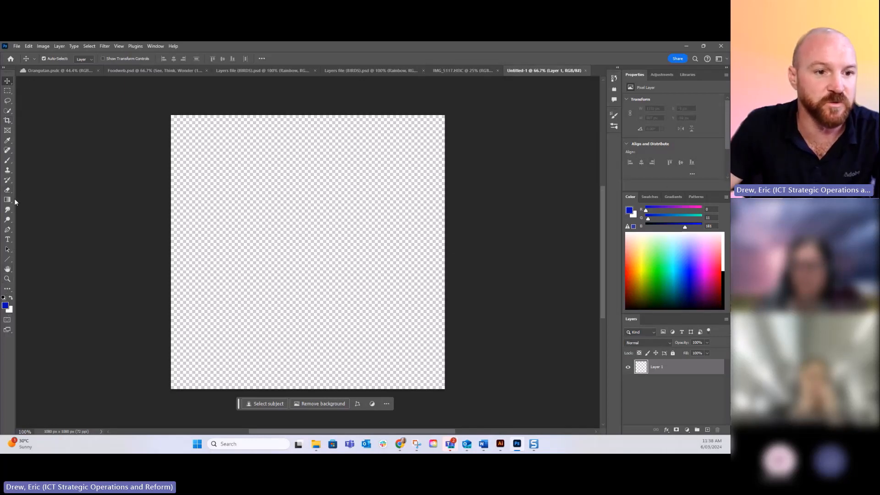
left_click(9, 292)
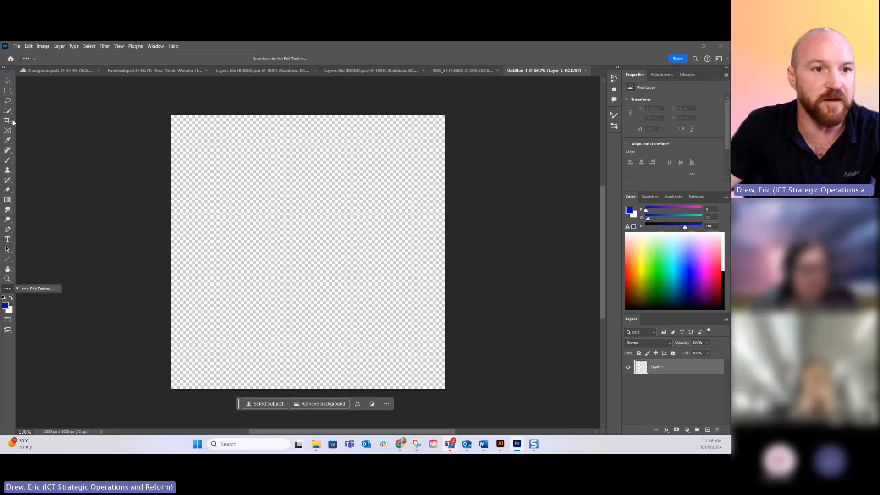
left_click(6, 82)
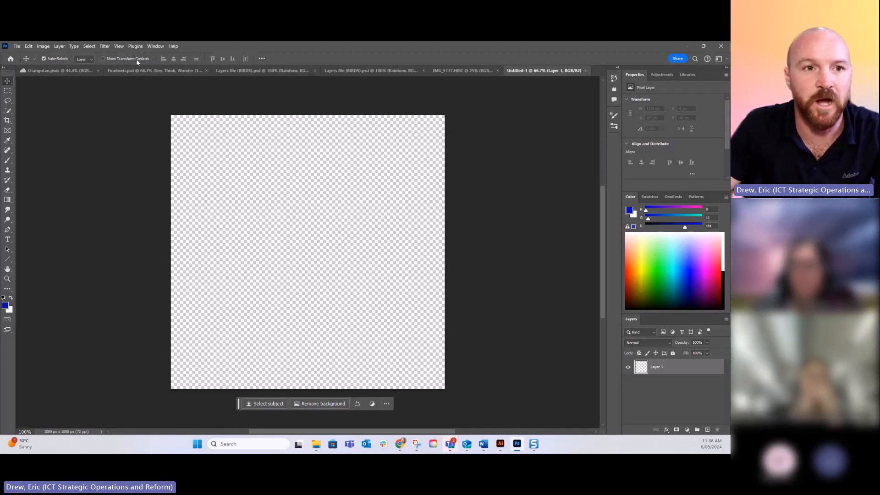
left_click(8, 91)
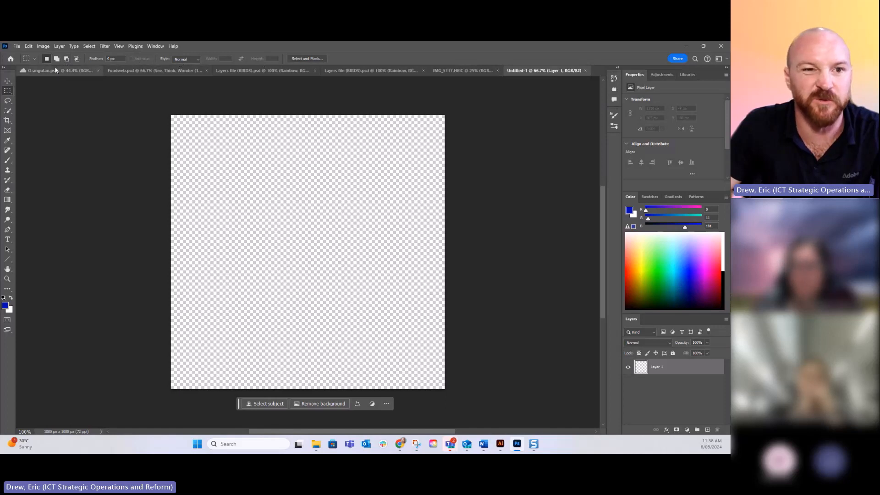
left_click(7, 101)
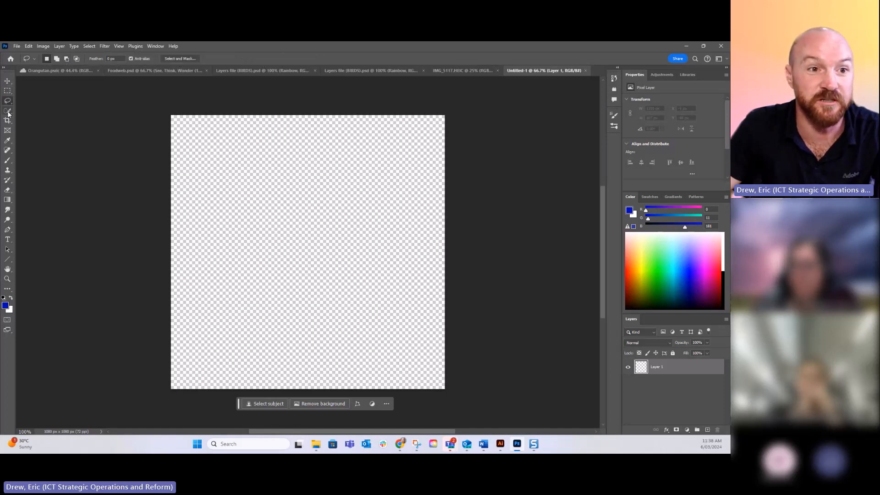
left_click(8, 112)
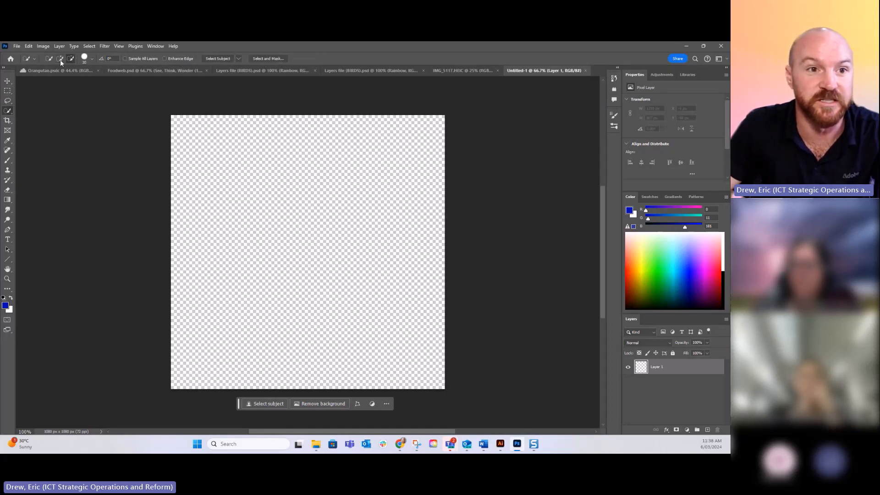
left_click(92, 59)
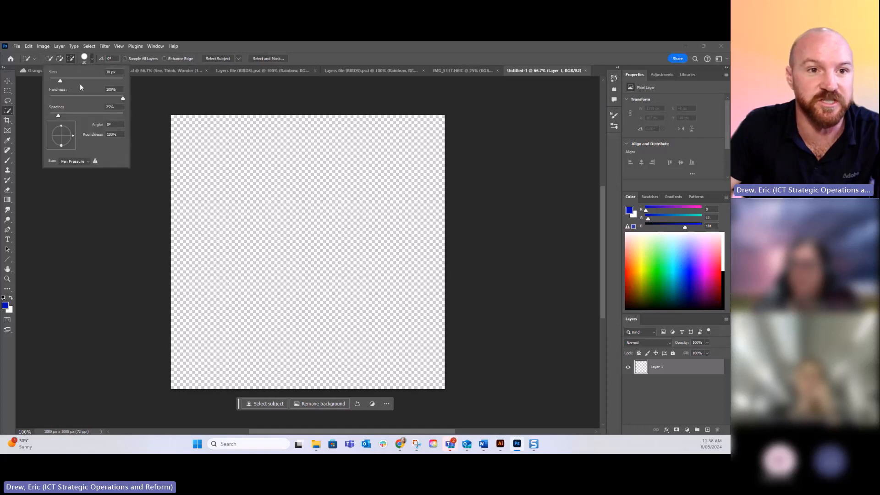
left_click(92, 60)
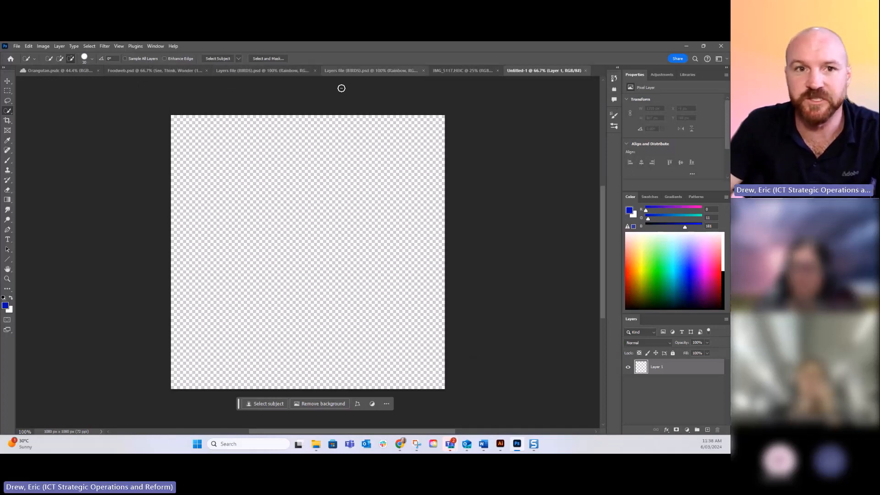
Examine the list of available workspaces and the History panel of the blank document.
left_click(155, 46)
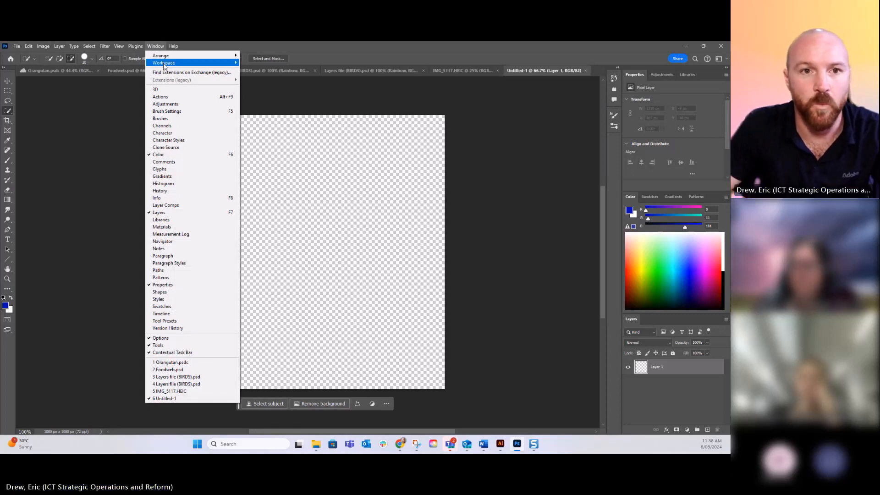
mouse_move(202, 62)
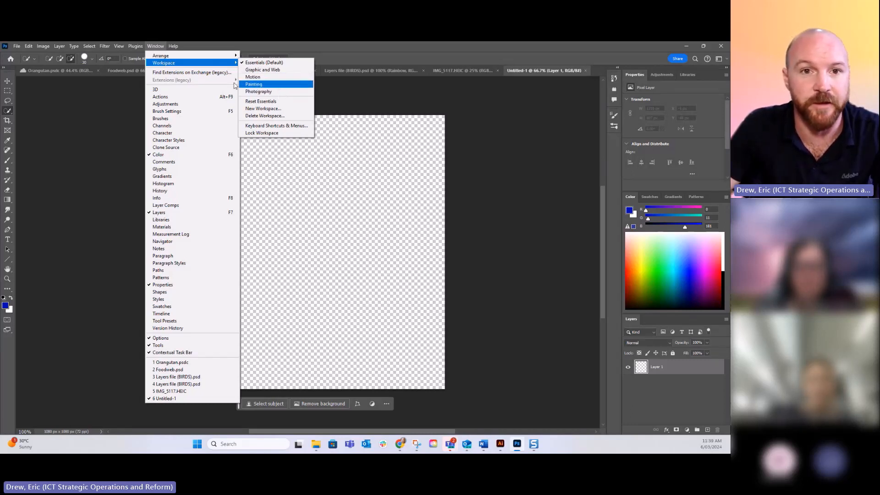
left_click(349, 92)
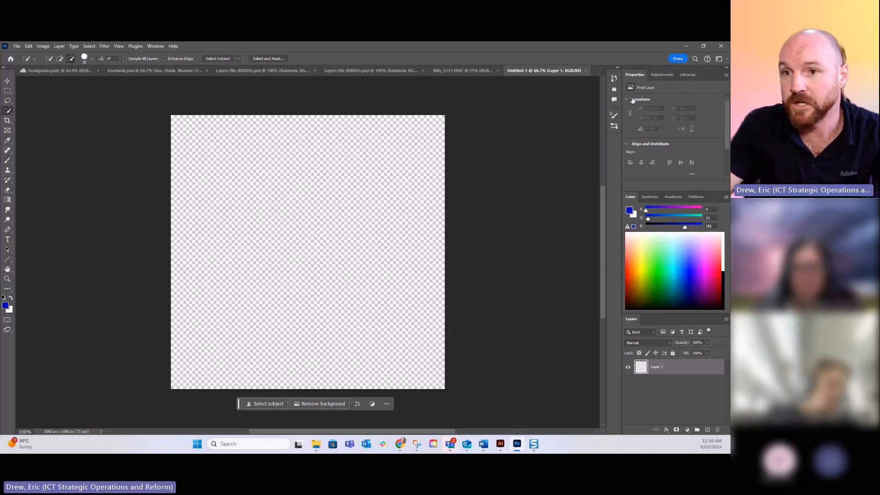
left_click(614, 79)
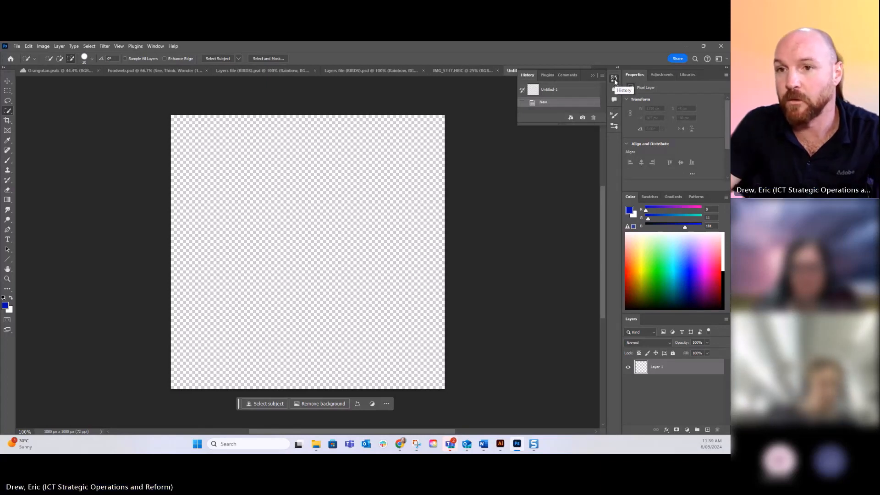
left_click(615, 80)
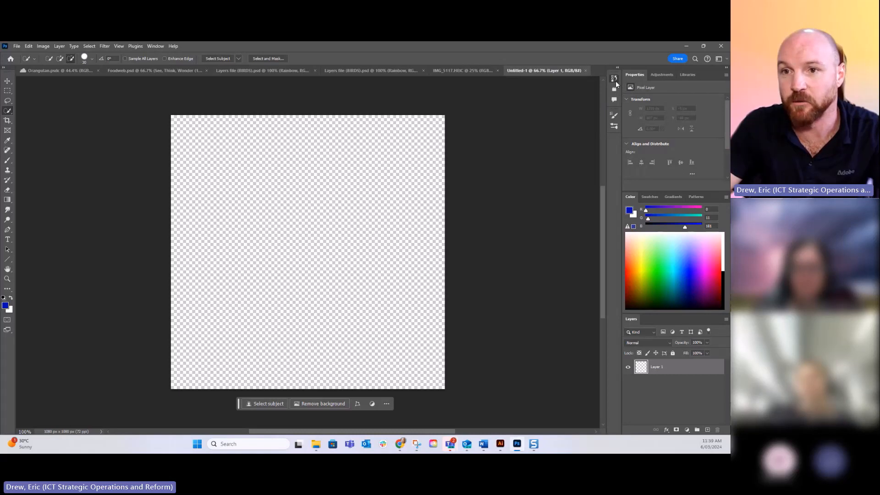
left_click(614, 79)
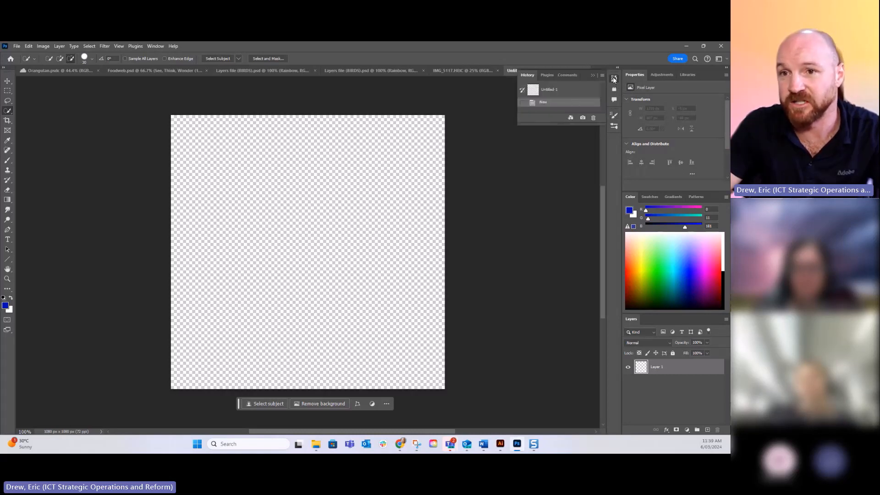
left_click(615, 80)
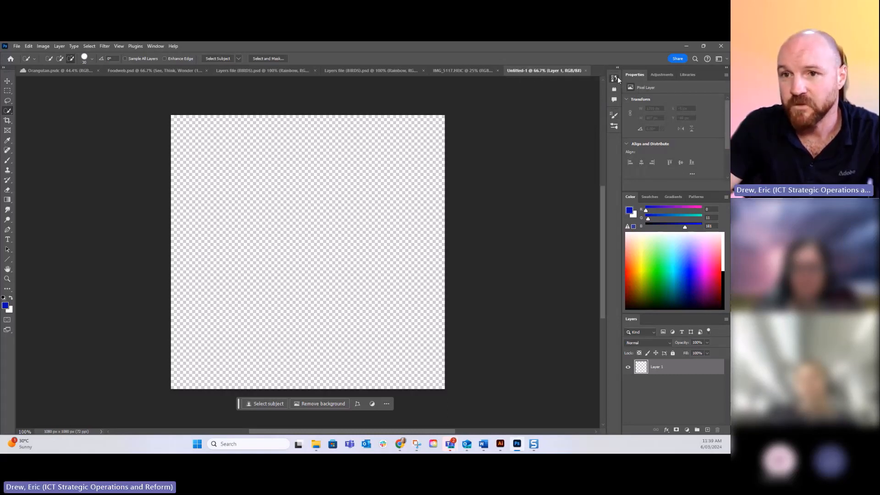
left_click(616, 80)
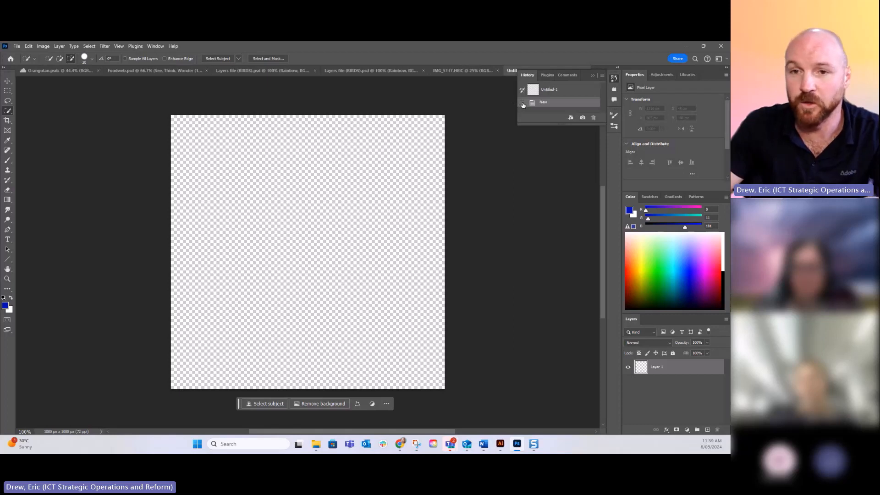
left_click(615, 79)
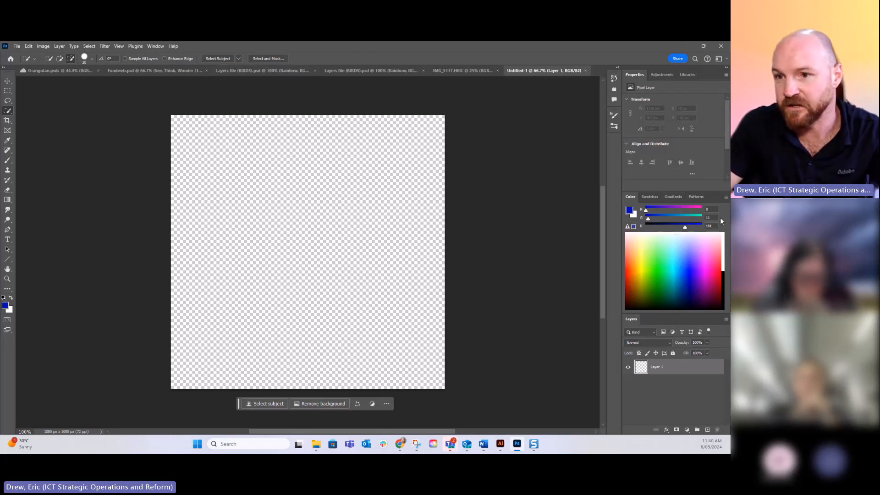
Minimize the Color panel group and look through the Adjustments and Libraries panels before returning to Properties.
right_click(711, 194)
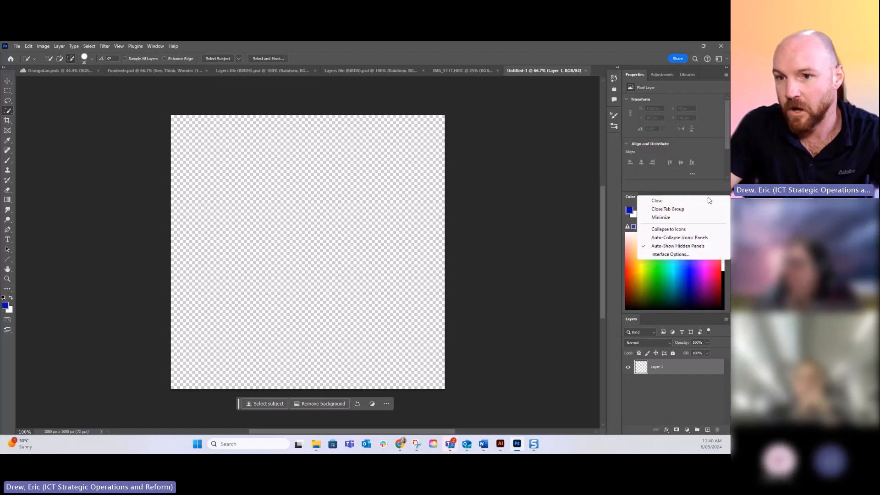
left_click(661, 218)
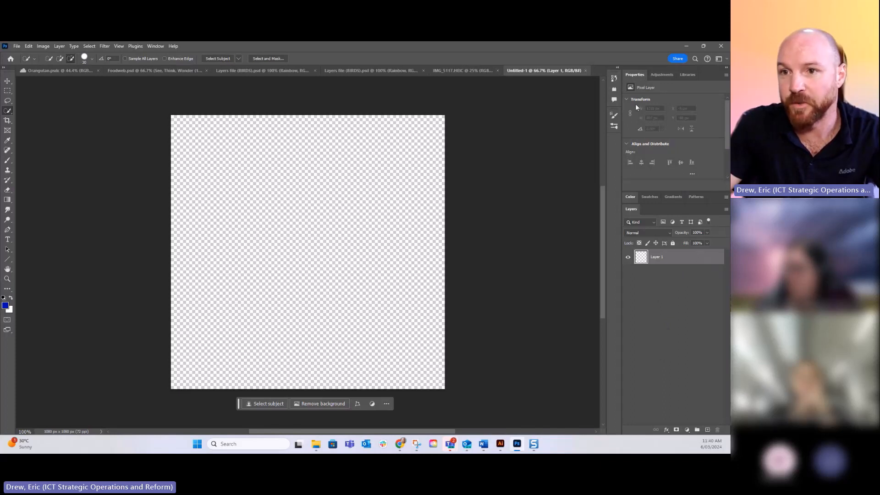
left_click(662, 75)
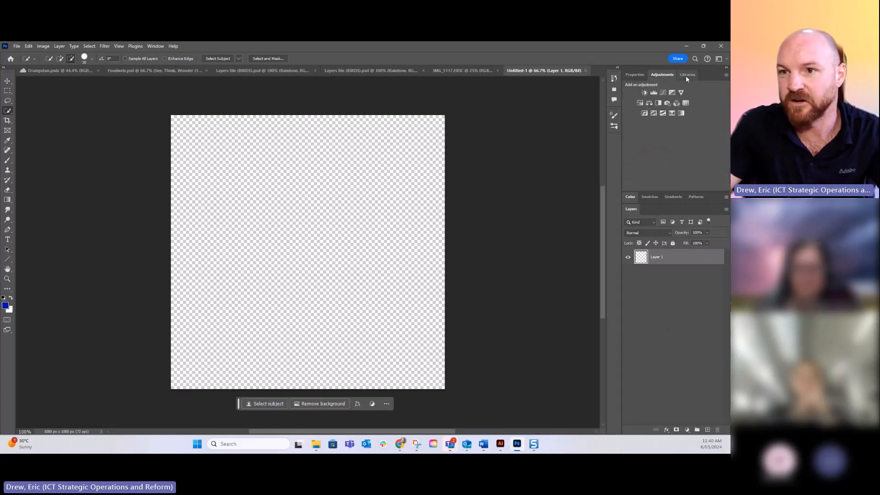
left_click(688, 75)
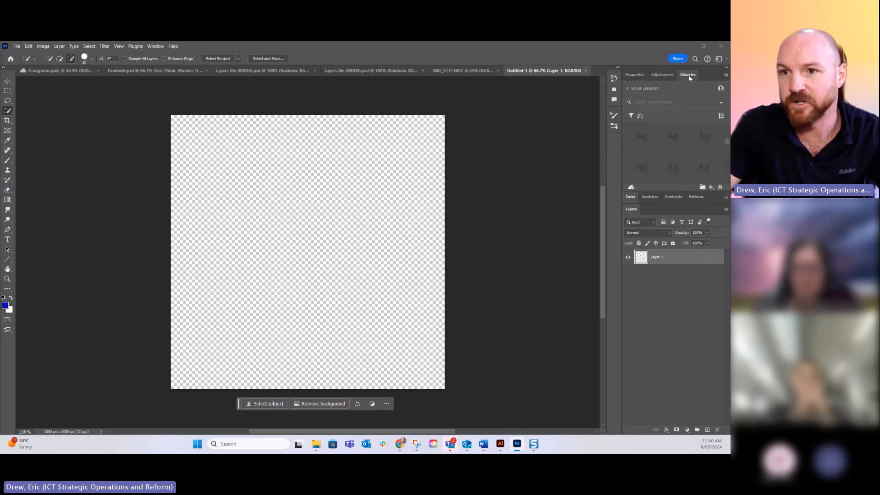
left_click(633, 75)
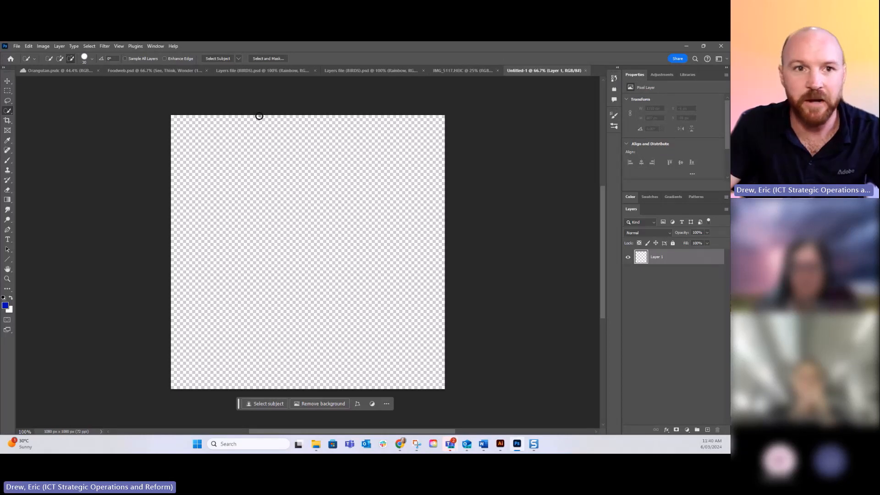
Show the Navigator and Histogram panel group and dock the Histogram panel beside Layers.
left_click(153, 46)
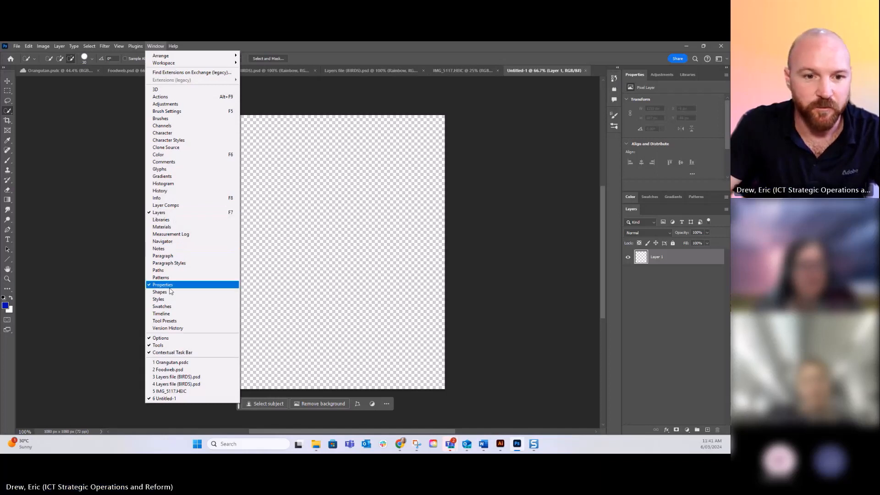
left_click(187, 243)
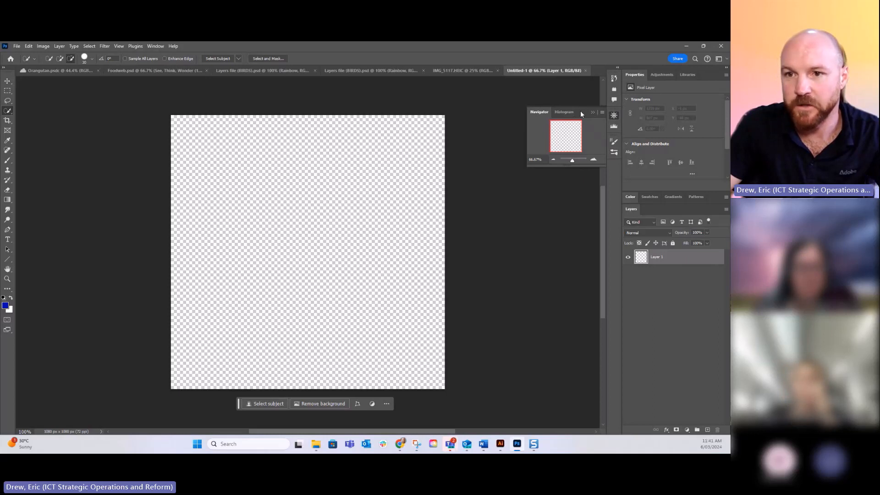
left_click_drag(580, 111, 693, 210)
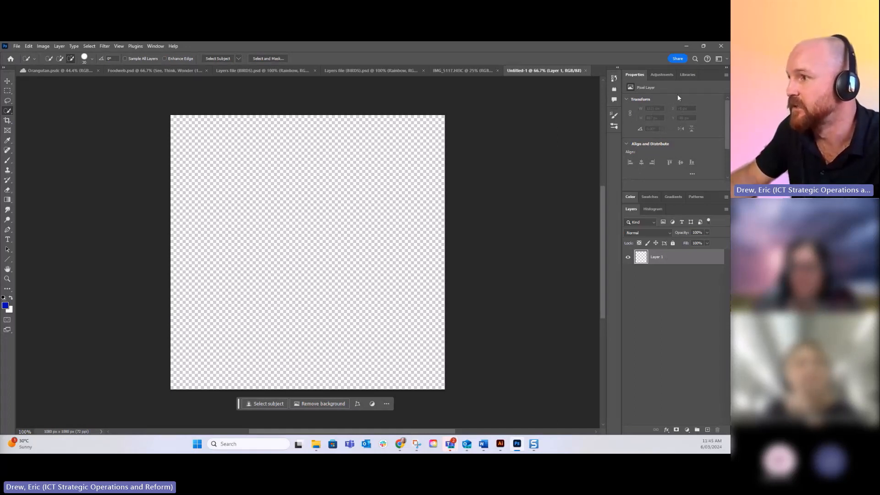
Show the Libraries panel, make it taller and go back from Your Library to the overview of all libraries.
left_click(664, 75)
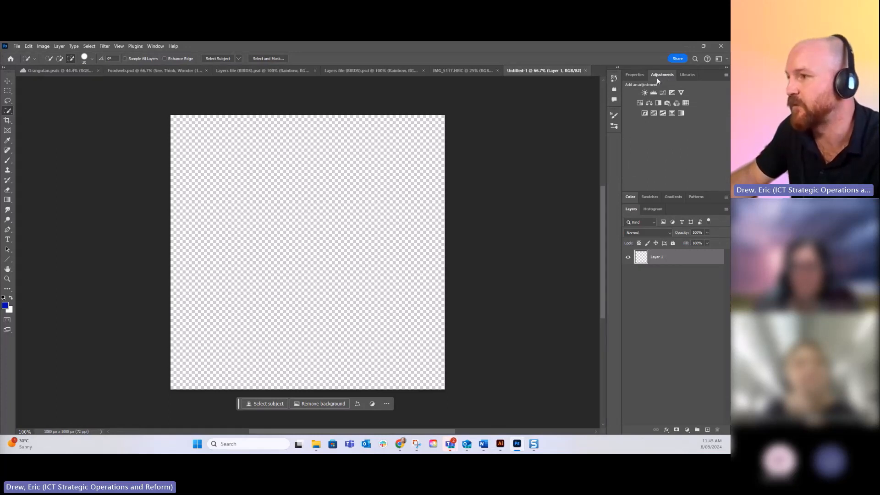
left_click(684, 75)
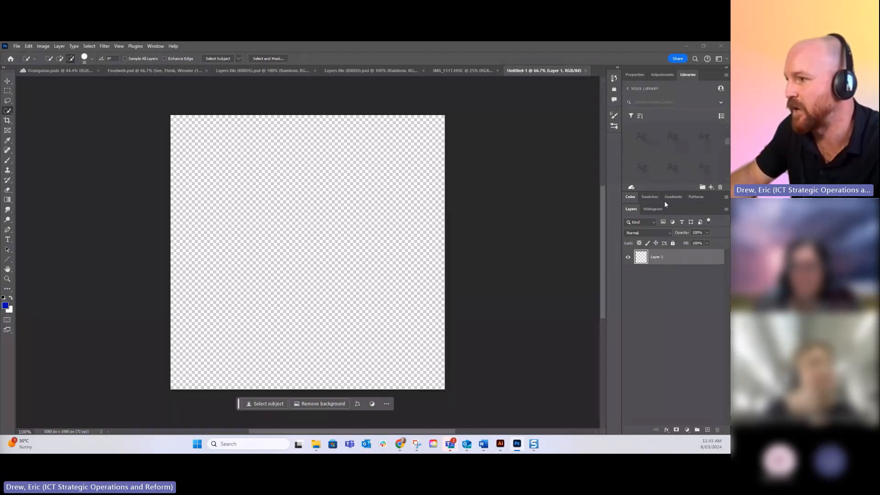
left_click_drag(676, 191, 674, 252)
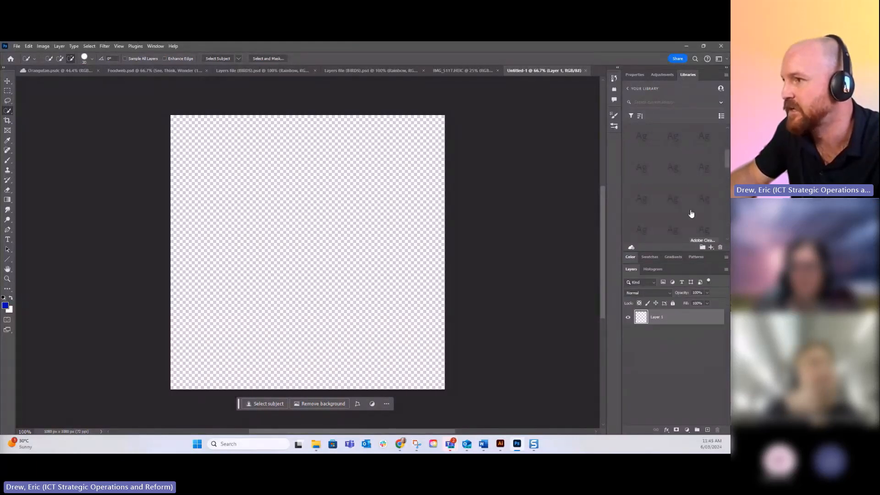
left_click(629, 89)
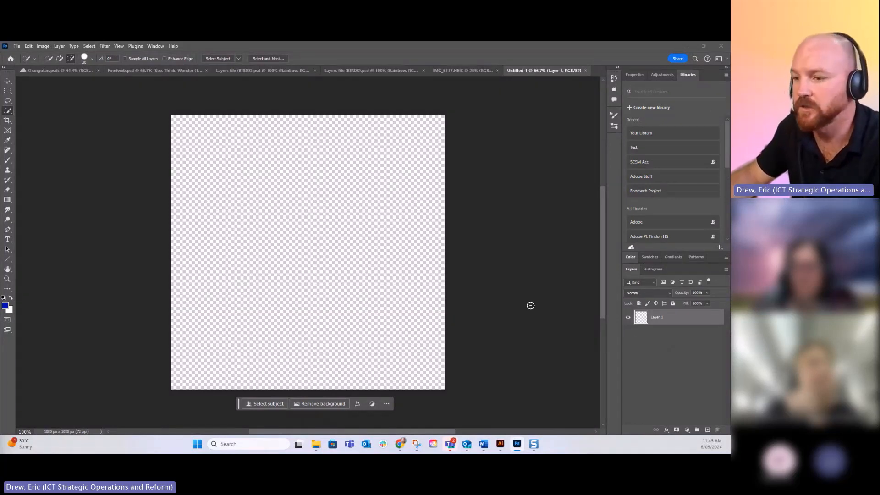
Switch to Chrome and review the Getting Started, workspace and Tools notes on the Photoshop Essentials page.
mouse_move(400, 449)
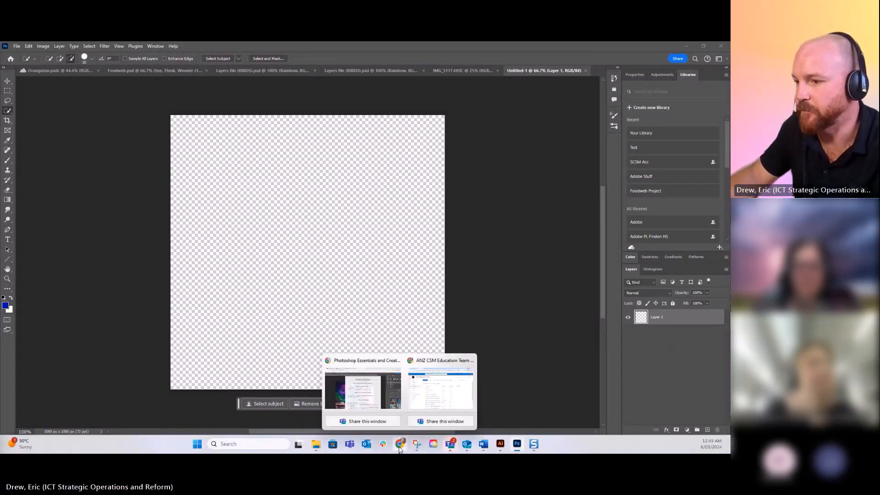
left_click(362, 390)
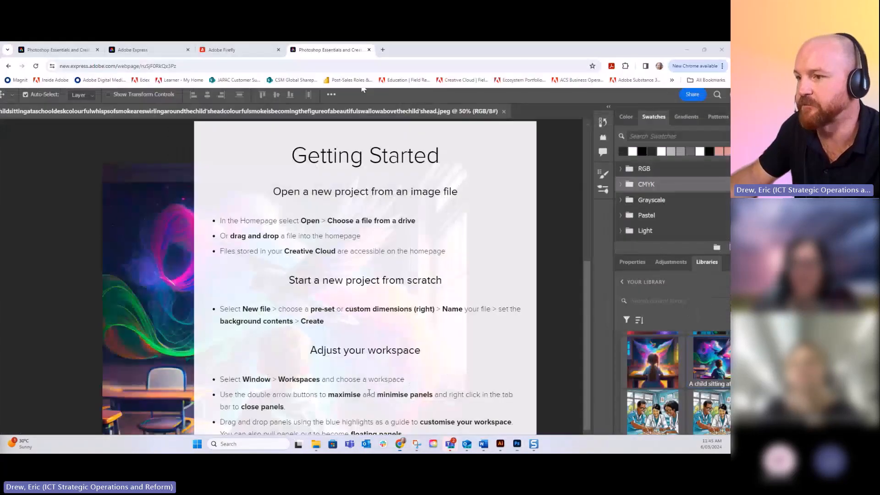
scroll(471, 210, "down", 2)
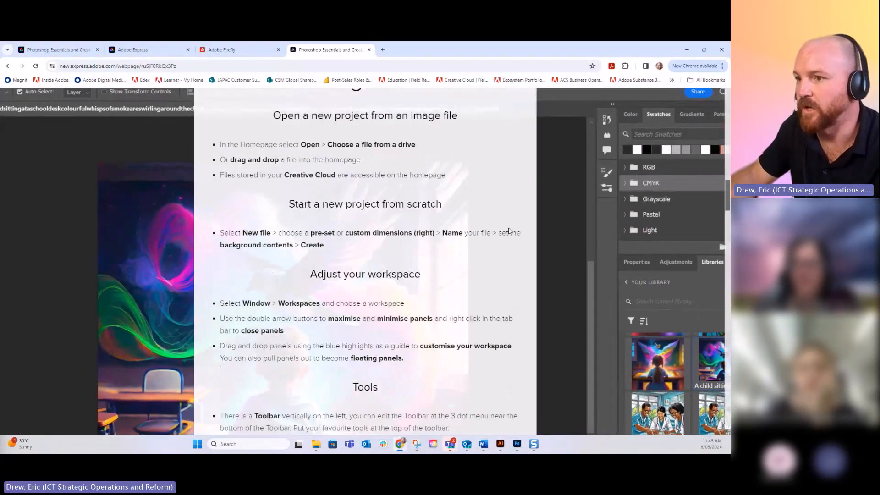
scroll(514, 192, "down", 2)
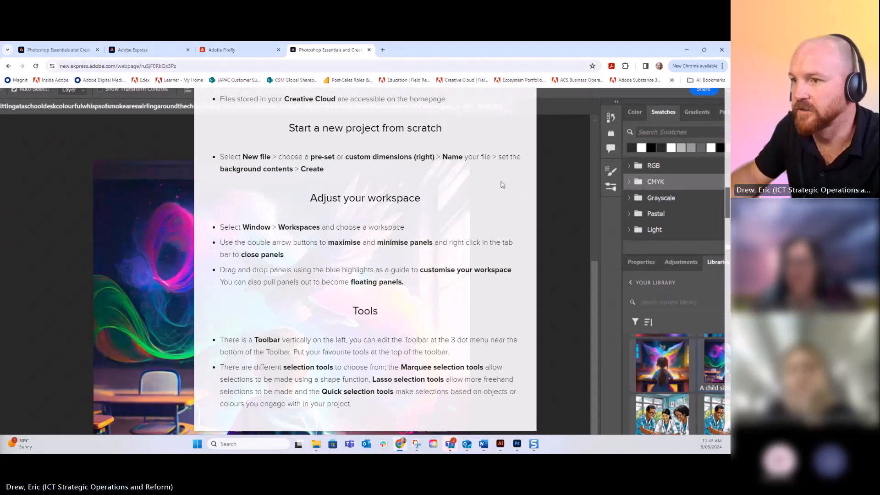
scroll(504, 196, "down", 1)
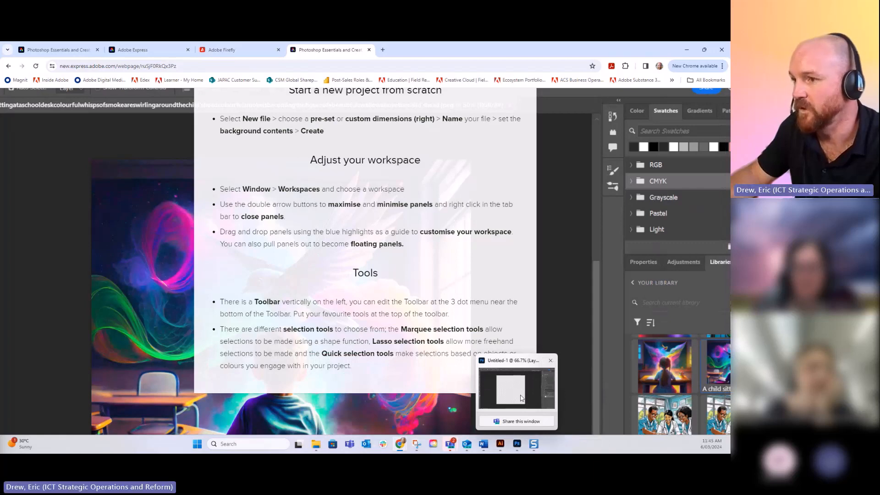
Return to Photoshop, draw a rectangular marquee selection across the upper part of the blank canvas and deselect it.
left_click(515, 389)
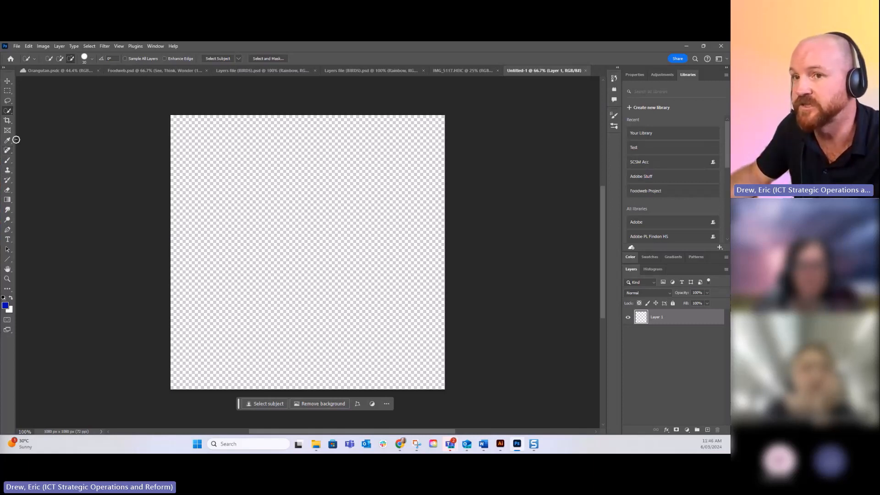
left_click(8, 81)
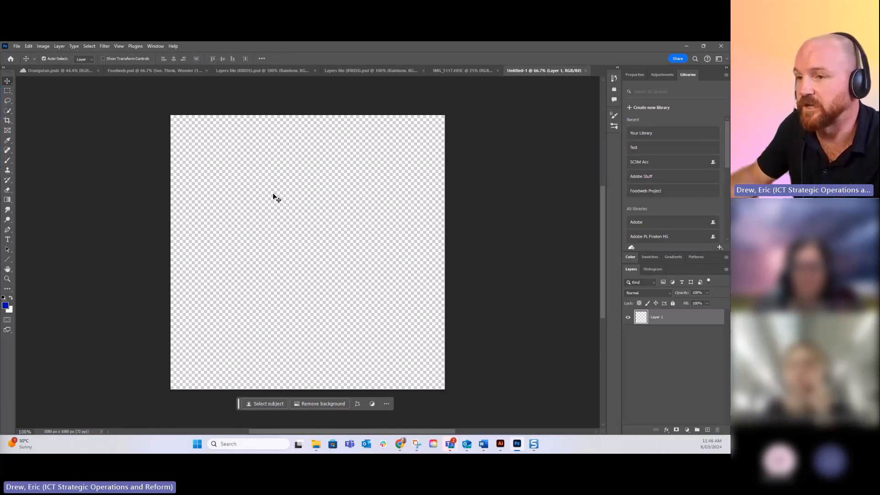
left_click(7, 92)
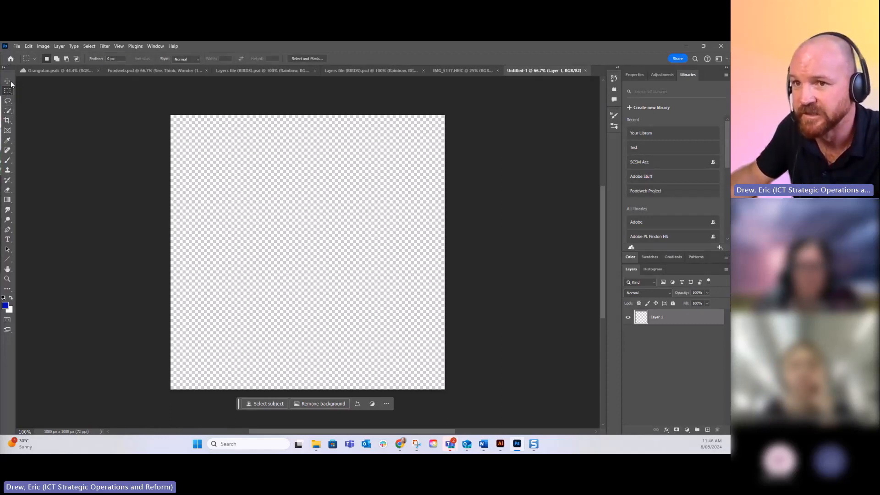
left_click_drag(184, 116, 346, 238)
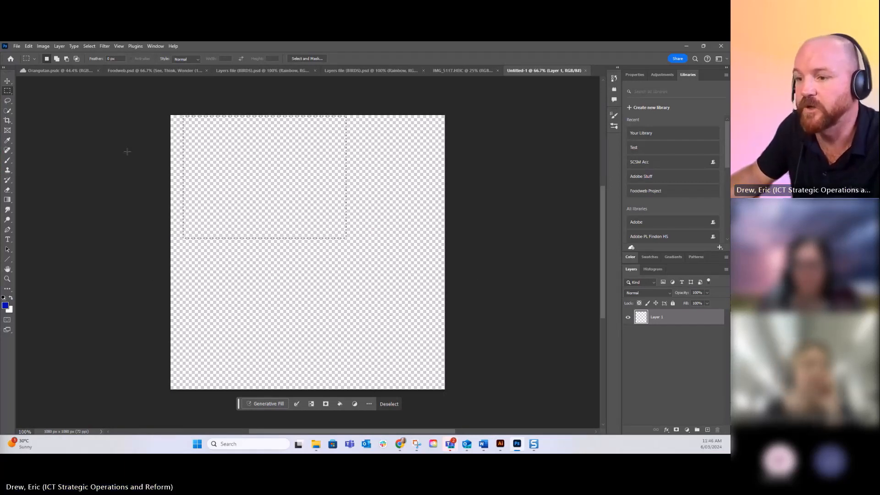
left_click(390, 403)
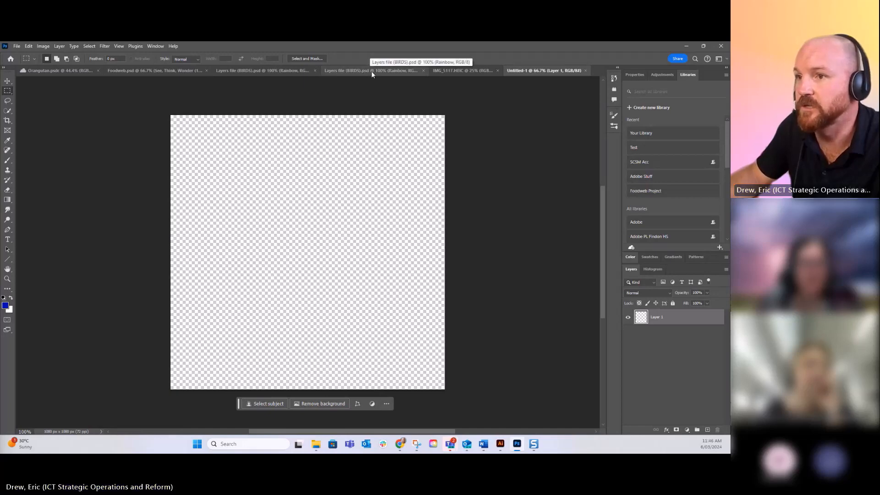
Switch to the IMG_5117 photo and try to move its Background layer with the Move tool.
left_click(441, 75)
left_click(7, 81)
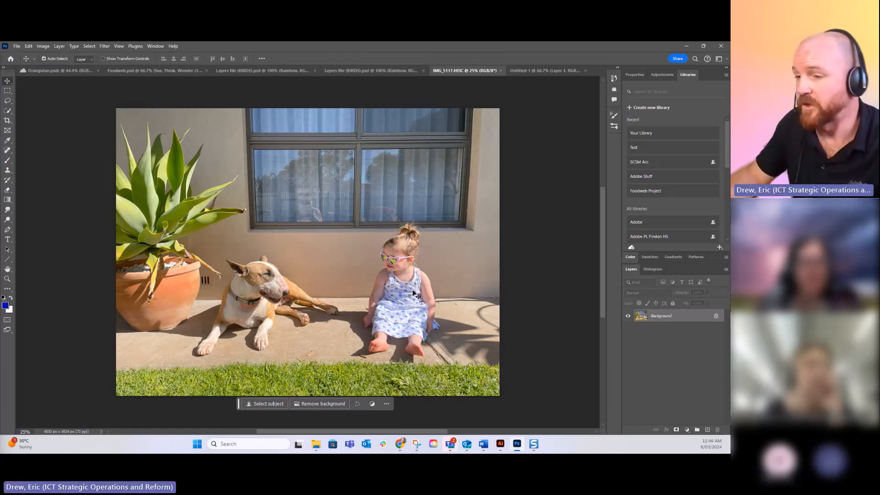
left_click_drag(414, 294, 353, 190)
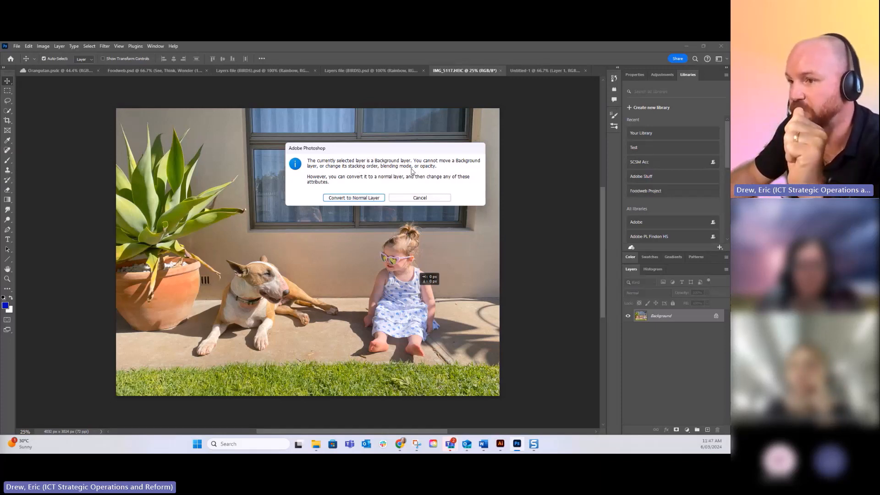
left_click(370, 199)
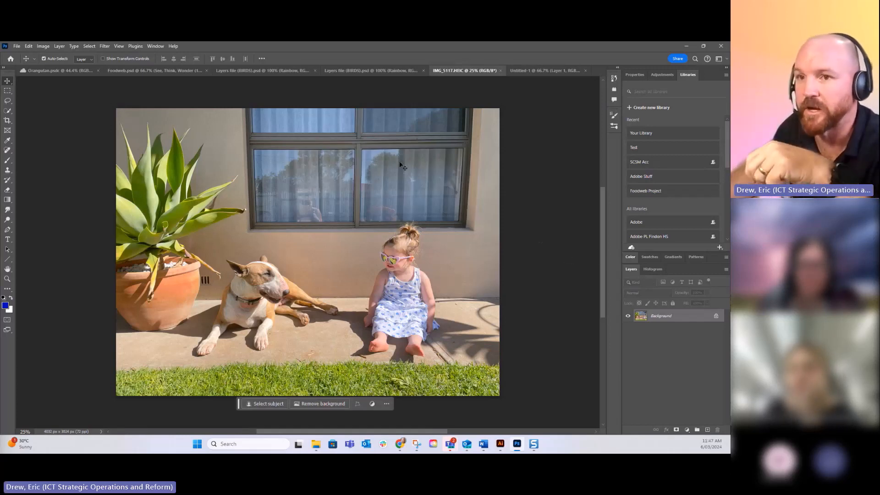
Select the potted plant's leaves with a rectangular marquee, nudge the selected pixels with the Move tool, and undo both actions.
left_click(8, 91)
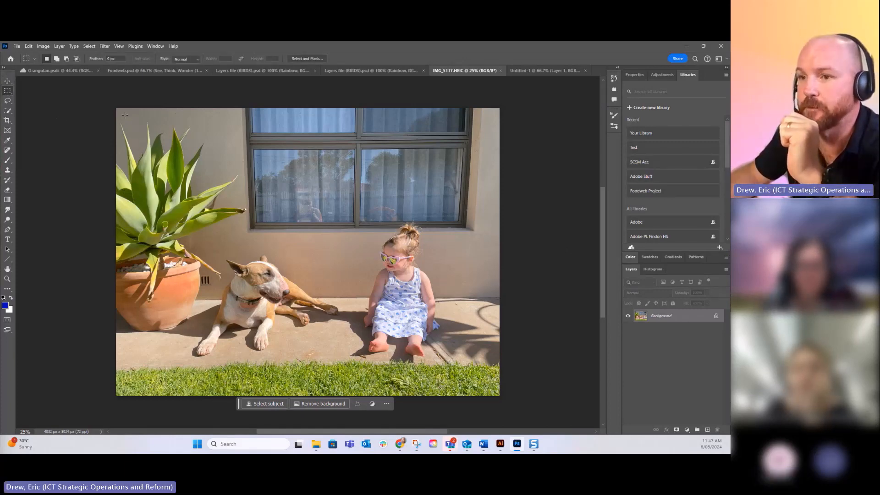
left_click_drag(121, 122, 250, 268)
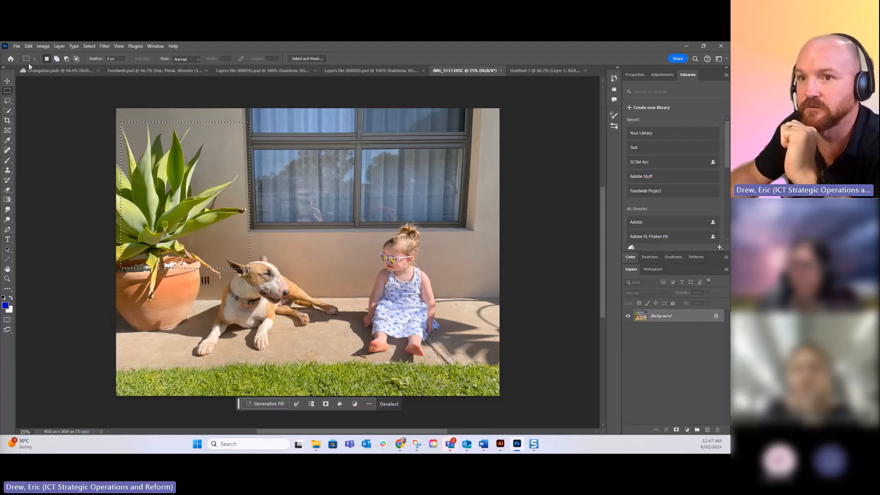
left_click(7, 81)
mouse_move(177, 210)
left_mouse_down()
mouse_move(229, 232)
mouse_move(342, 235)
mouse_move(181, 216)
mouse_move(177, 207)
left_mouse_up()
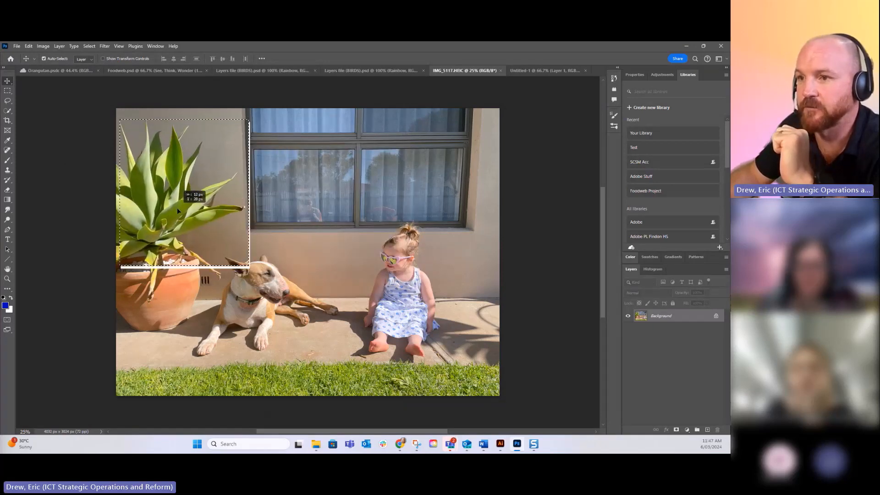
key("ctrl+z")
key("ctrl+z")
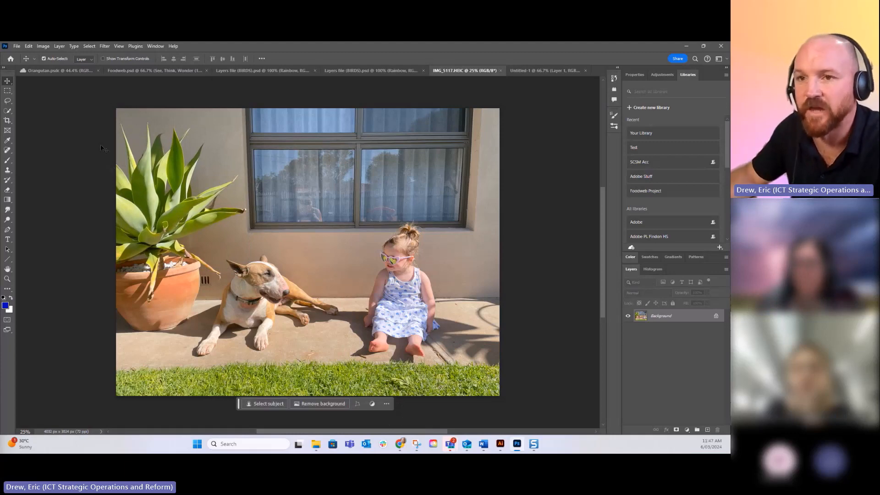
Draw a wide elliptical marquee selection above the dog, spanning the plant's leaves, the wall and the window's lower-left pane.
left_click(10, 94)
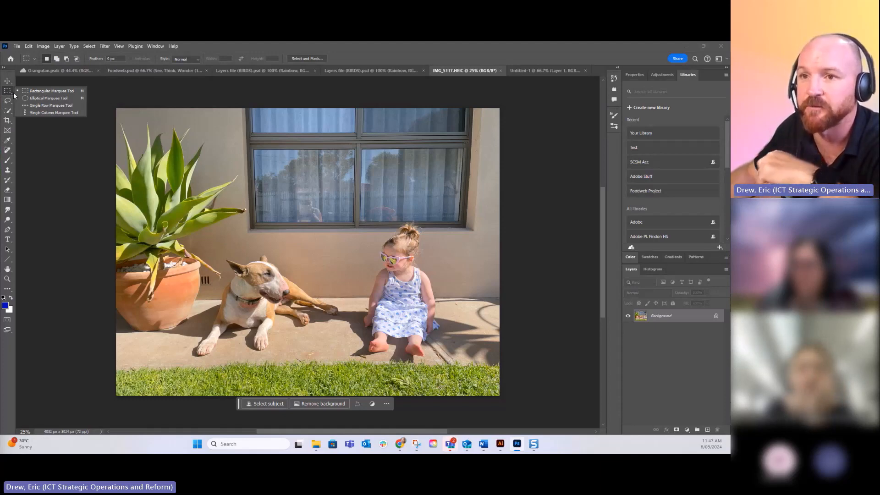
left_click(54, 99)
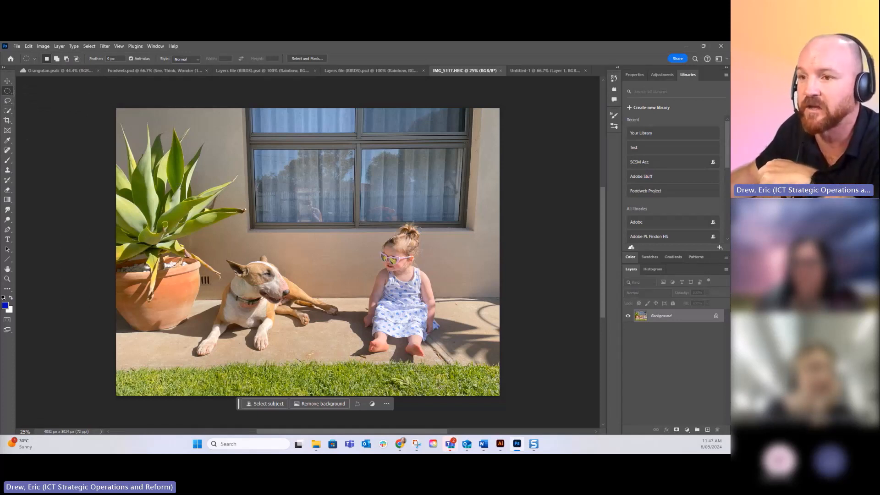
left_click_drag(158, 171, 316, 255)
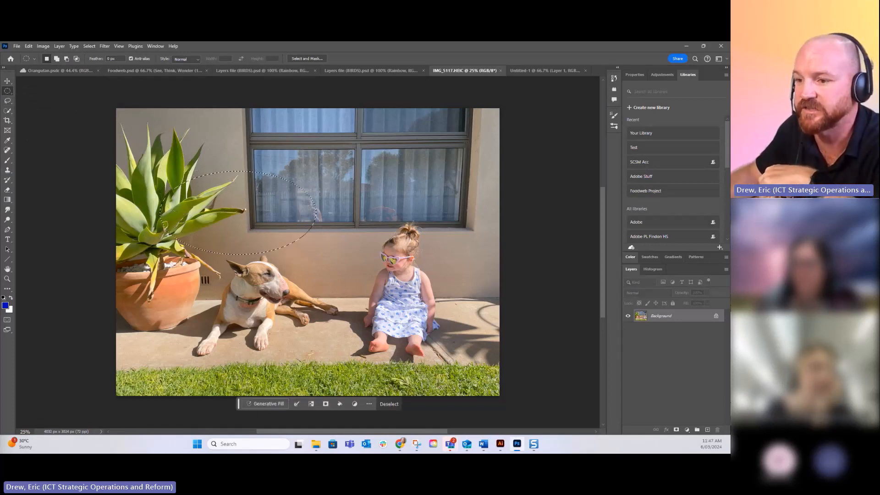
Try moving the pixels inside the elliptical selection with the Move tool and undo the moves, keeping the selection.
key("v")
left_click_drag(238, 226, 264, 247)
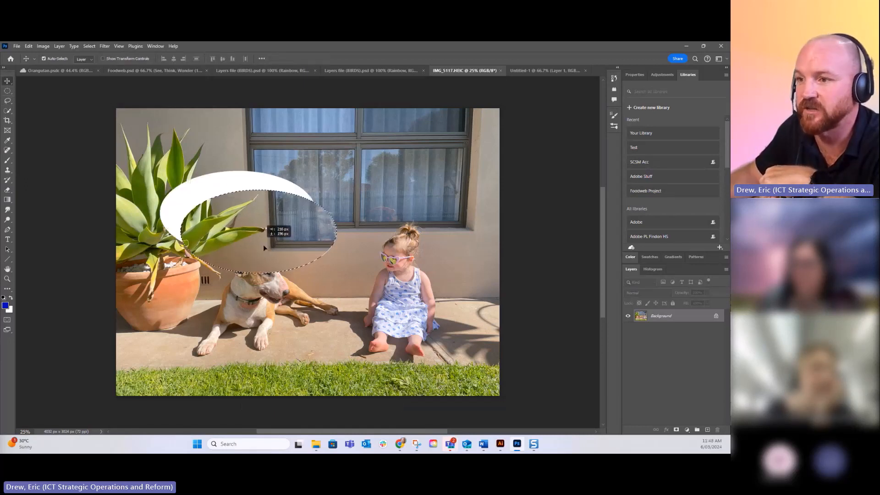
key("ctrl+z")
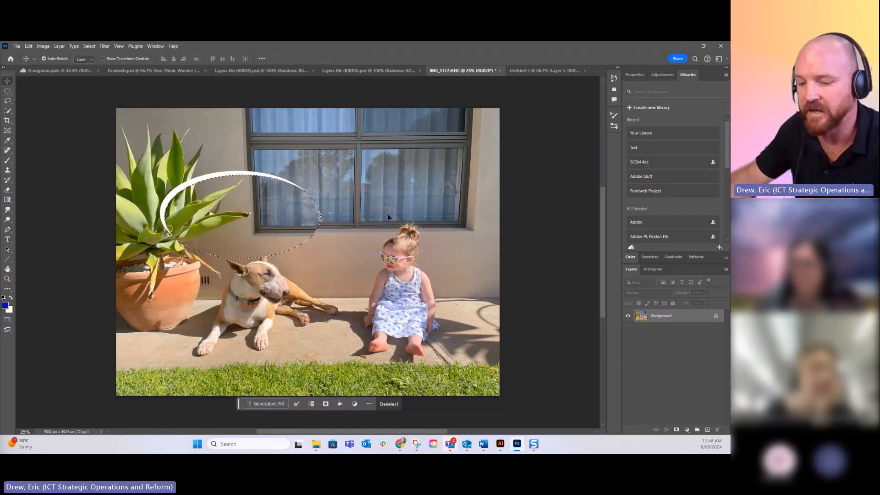
key("ctrl+z")
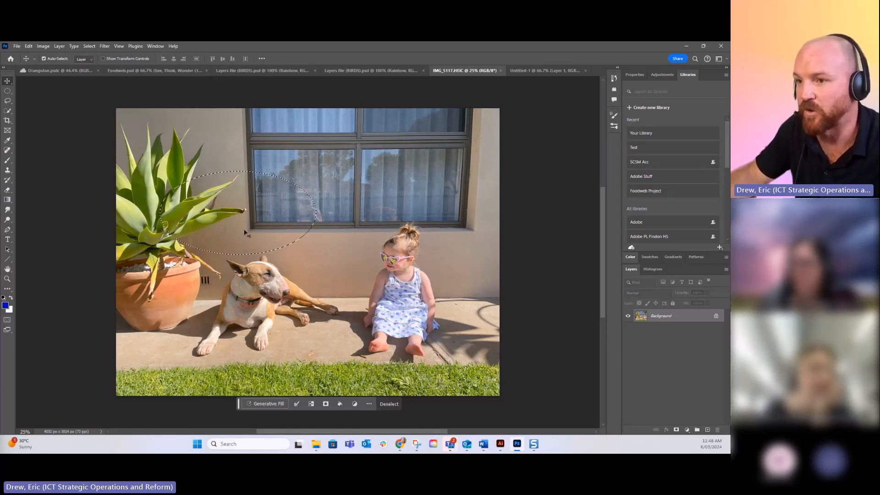
Fill the elliptical selection using Generative Fill with the prompt "Cloud of smoke" and choose the second variation.
left_click(269, 404)
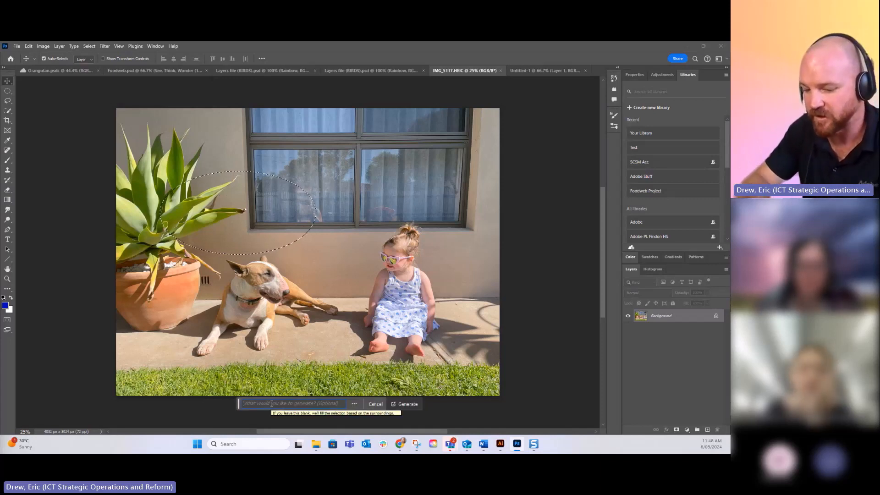
type("Cloui")
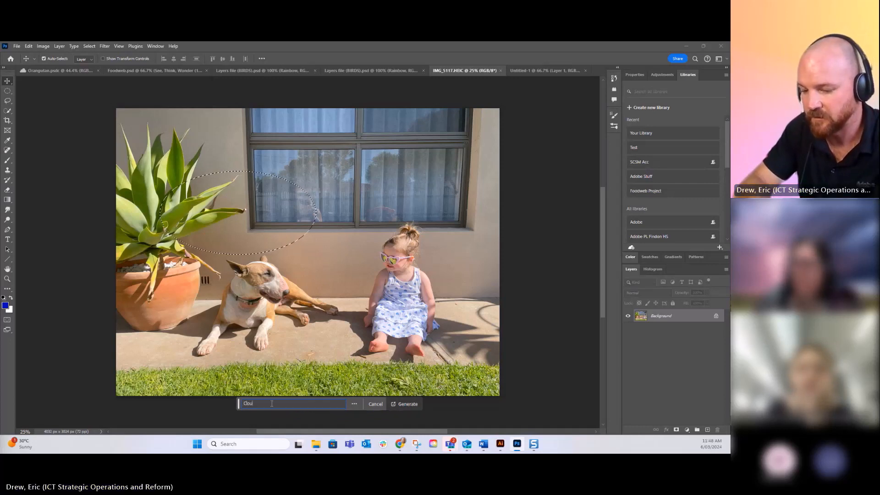
type(" of smoke")
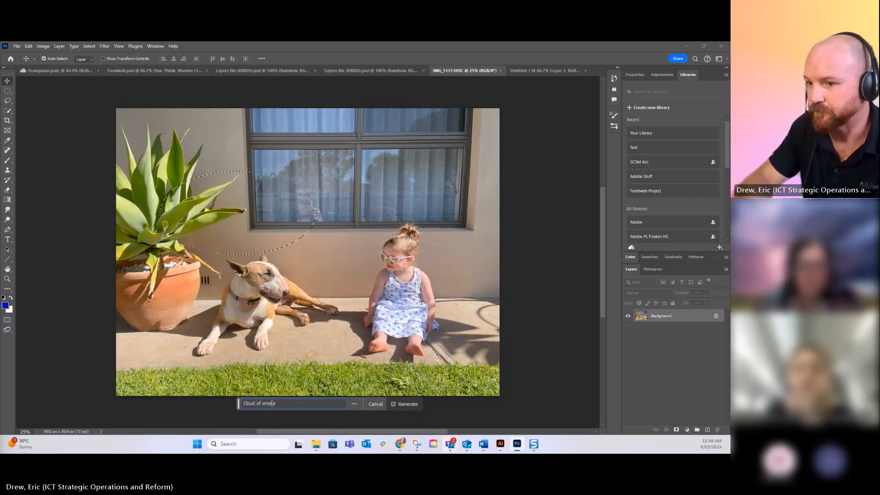
key("Return")
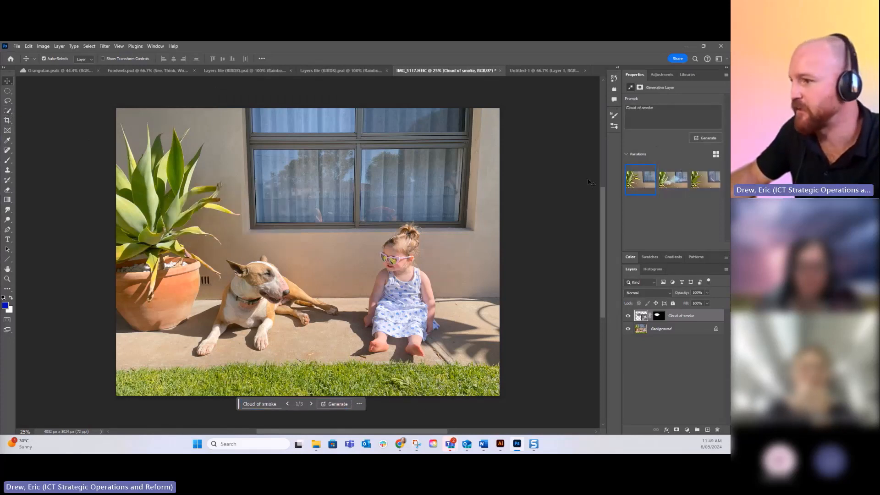
left_click(669, 184)
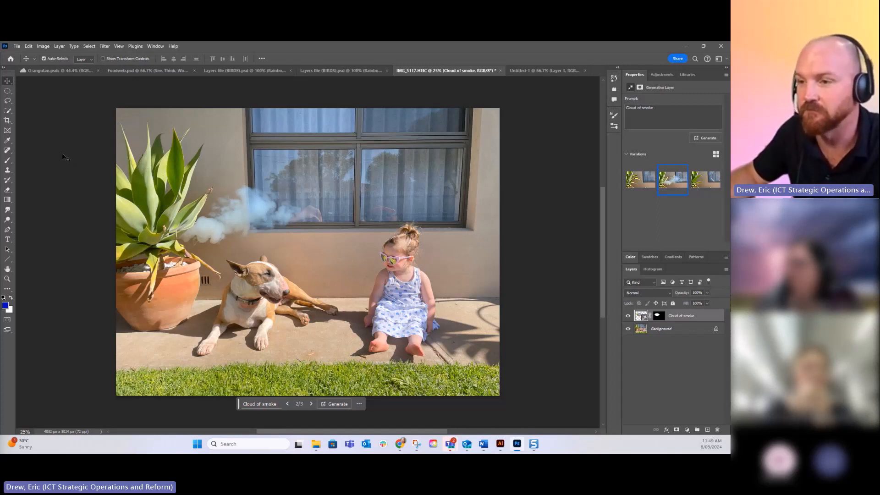
Draw a loose freehand Lasso selection from the window down around the dog, and deselect it.
left_click(7, 91)
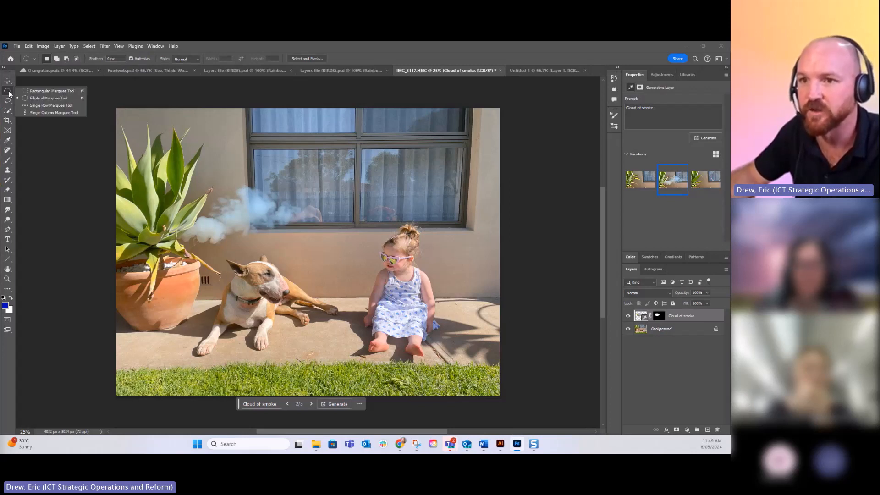
left_click(9, 95)
left_click(8, 102)
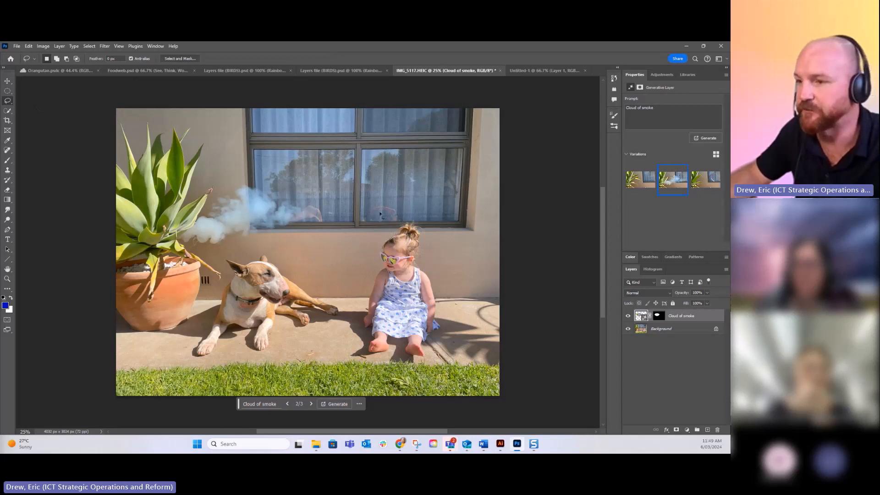
mouse_move(380, 214)
left_mouse_down()
mouse_move(314, 215)
mouse_move(322, 272)
mouse_move(259, 268)
mouse_move(362, 233)
mouse_move(310, 227)
left_mouse_up()
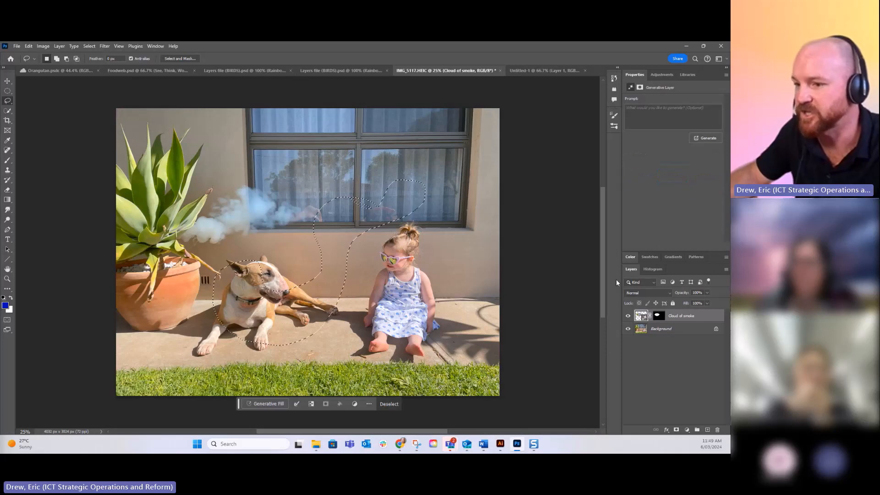
mouse_move(450, 443)
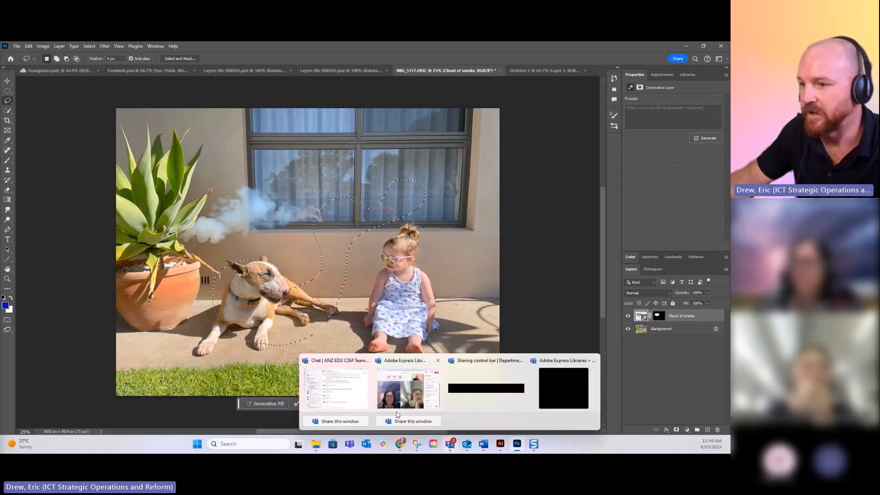
left_click(397, 403)
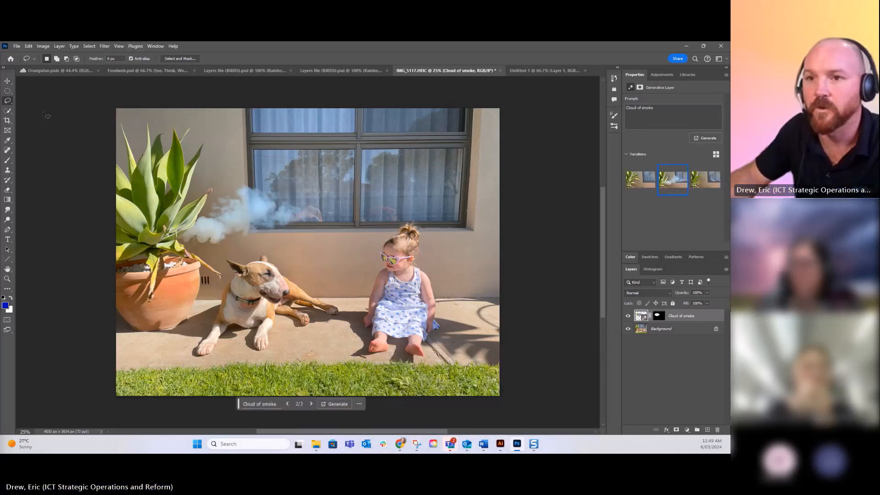
Draw a four-sided Polygonal Lasso selection over the window's lower edge and the wall beside the girl, and deselect it.
right_click(9, 103)
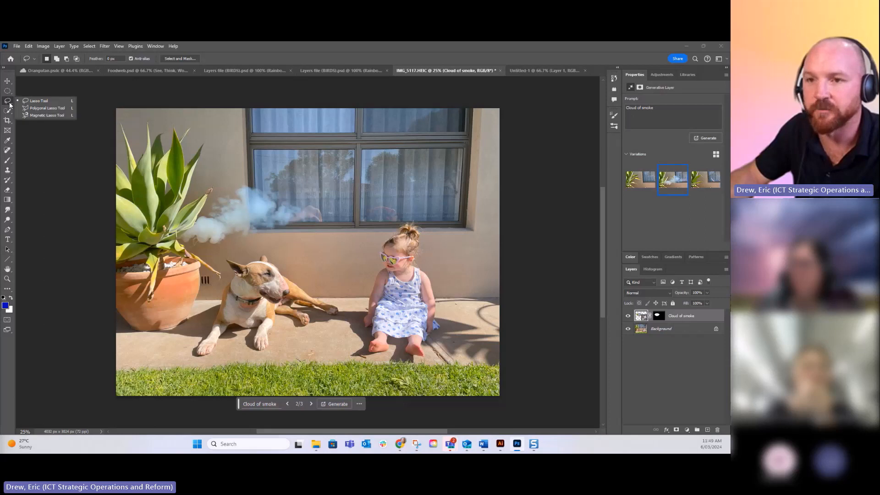
left_click(48, 109)
left_click(344, 170)
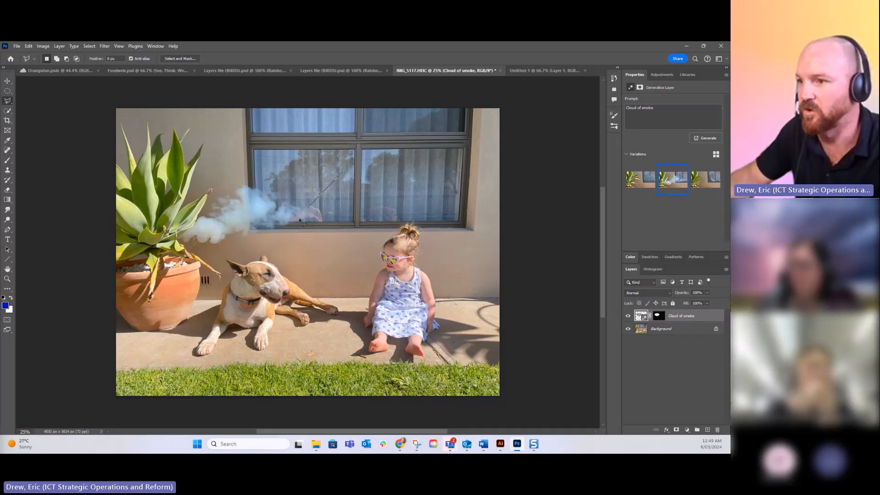
left_click(299, 223)
left_click(343, 256)
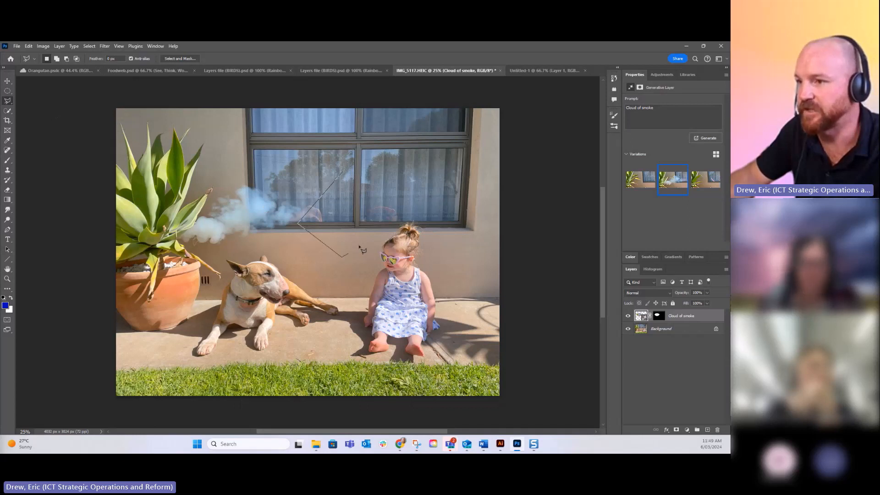
left_click(392, 210)
left_click(344, 171)
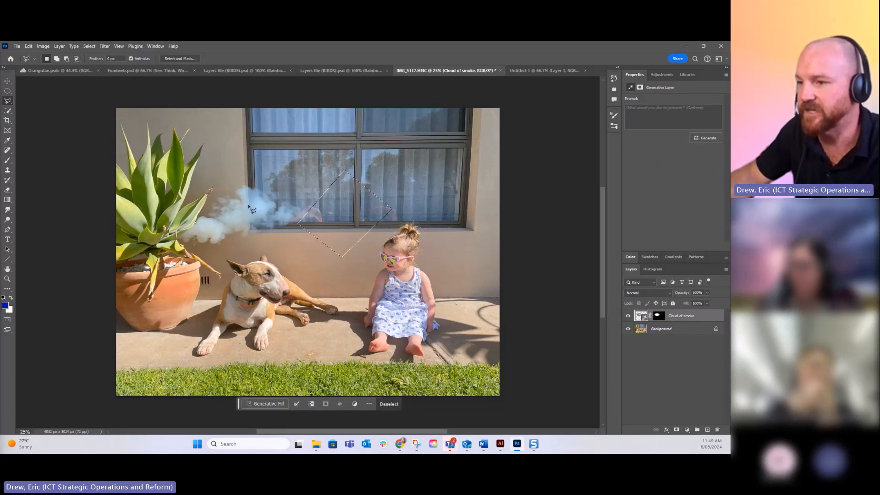
left_click(389, 404)
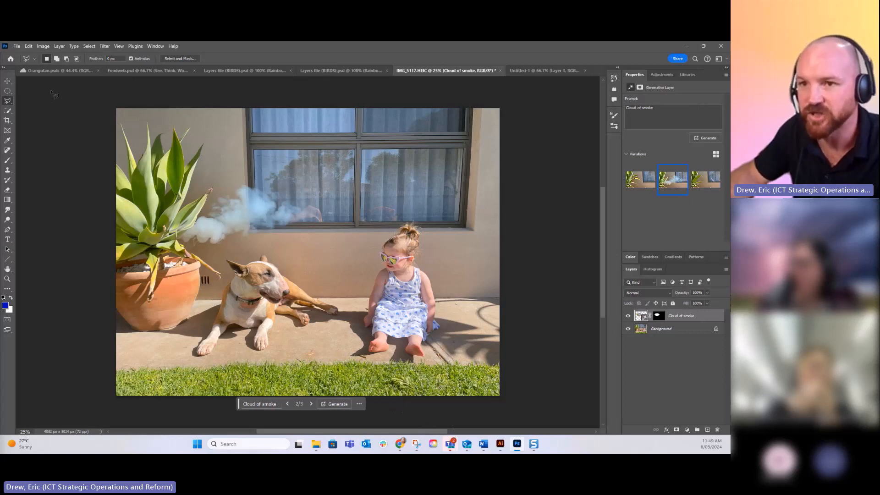
Trace around the dog with the Magnetic Lasso tool, close the selection at the dog's head, and deselect it.
right_click(9, 103)
left_click(47, 115)
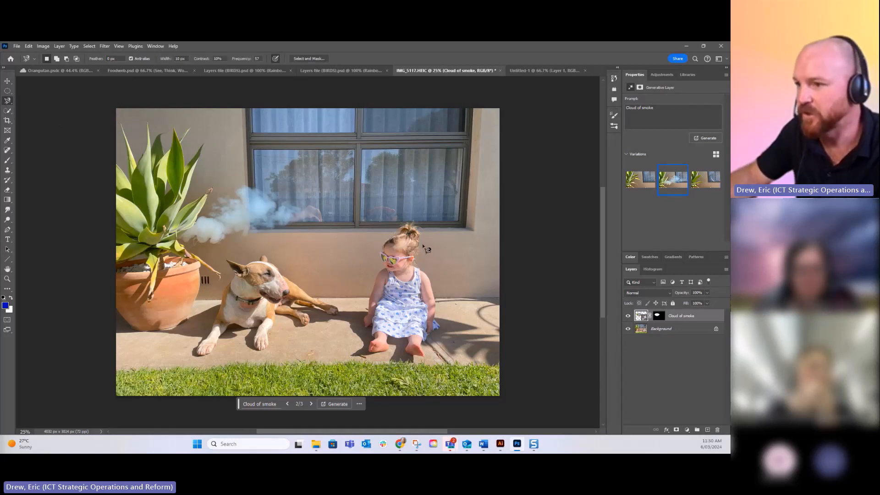
left_click(275, 265)
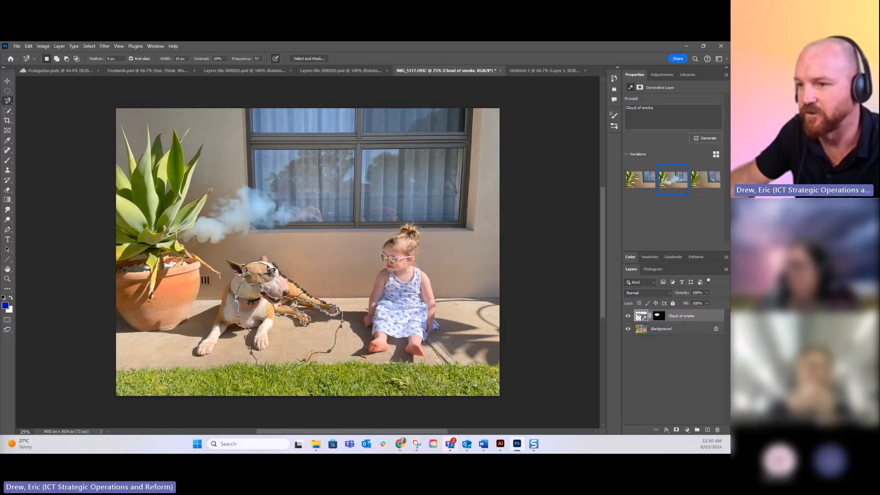
left_click(278, 268)
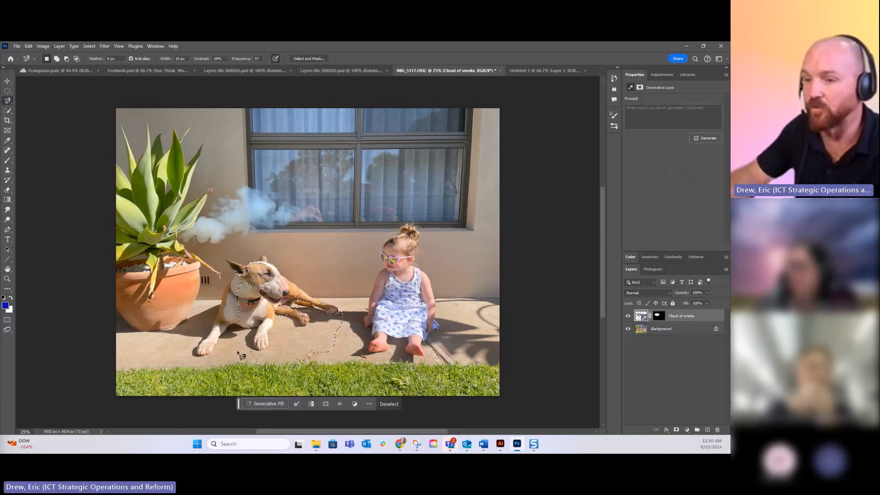
left_click(389, 404)
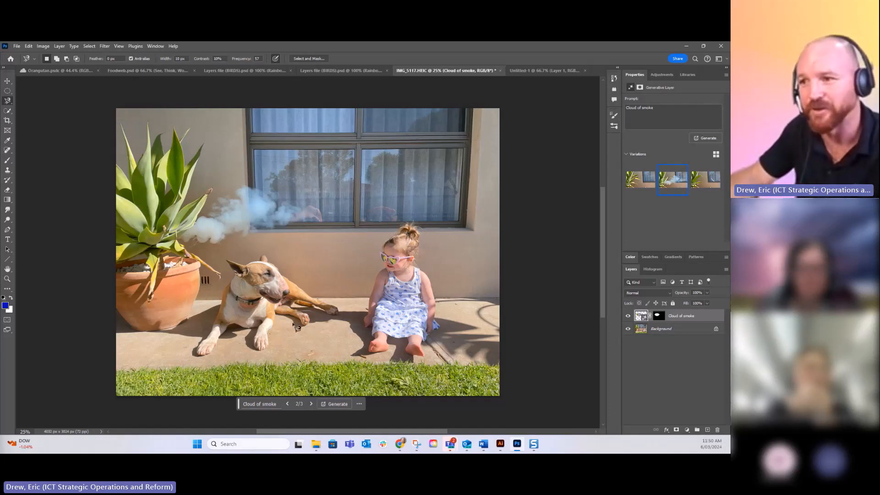
Select the oval smoke area with the Object Selection tool's Object Finder, and deselect it.
left_click(7, 111)
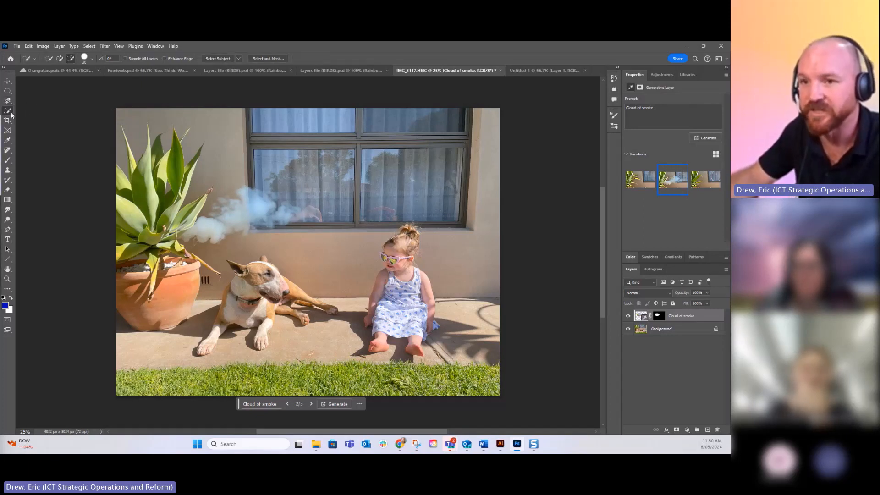
right_click(12, 114)
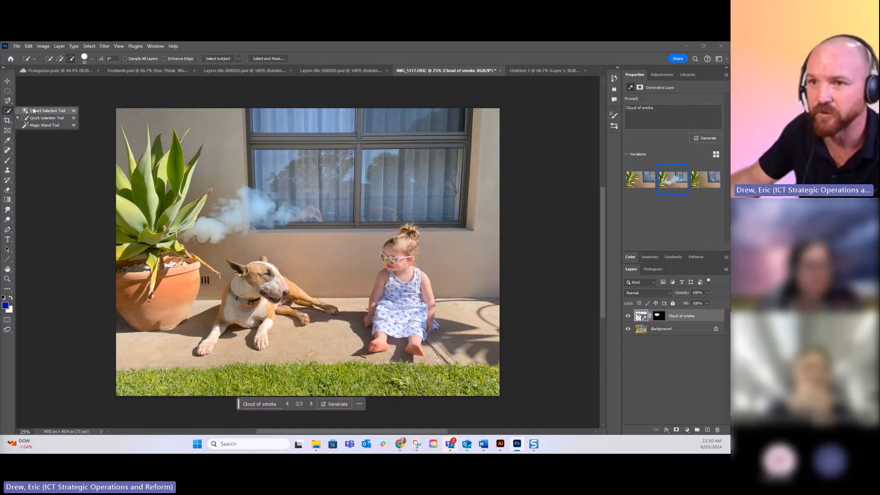
left_click(48, 118)
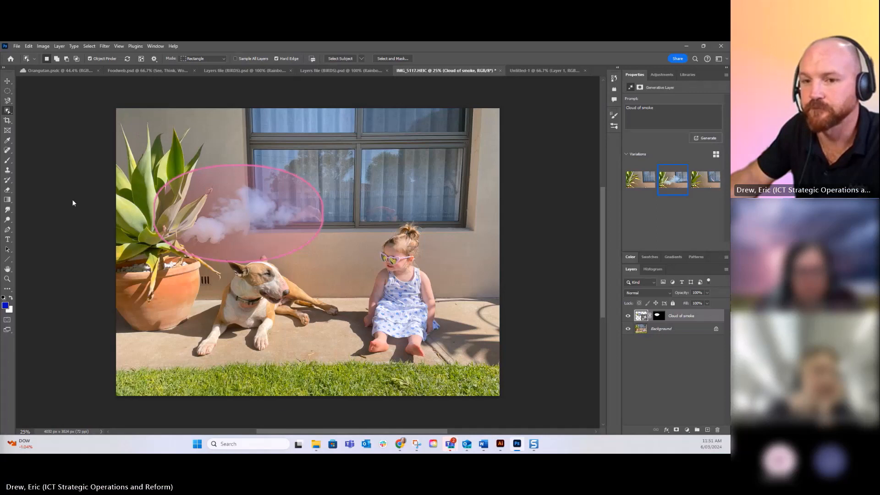
key("q")
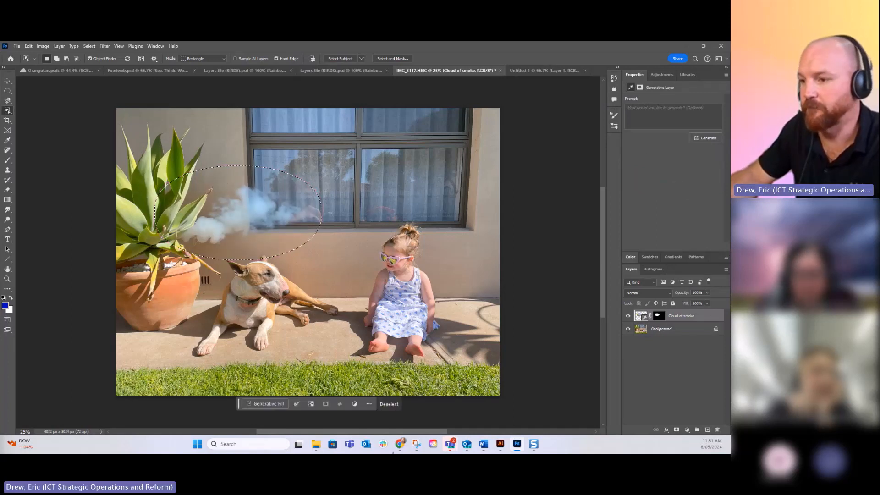
left_click(389, 404)
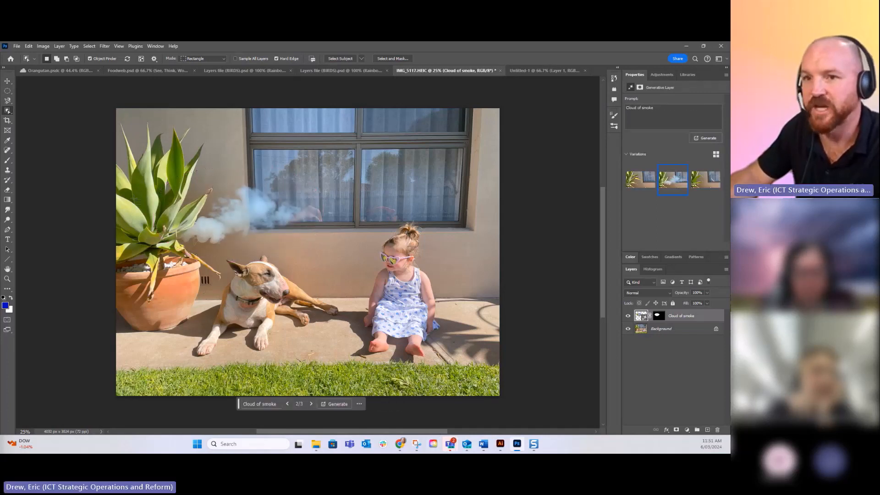
Select the area outside the oval smoke patch with the Magic Wand tool, and deselect it.
right_click(9, 113)
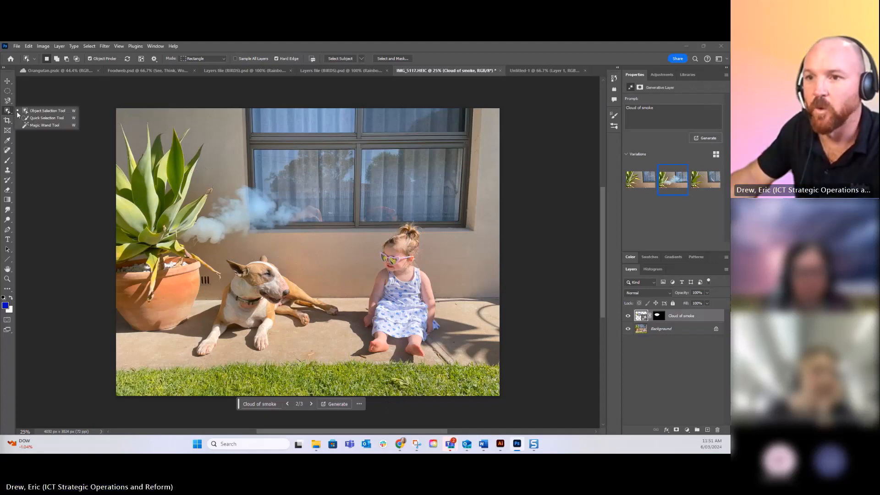
left_click(47, 126)
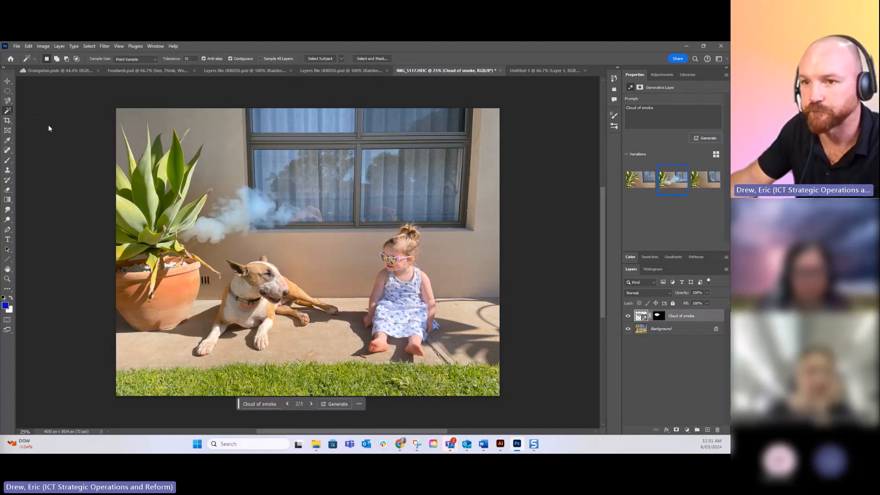
left_click(225, 138)
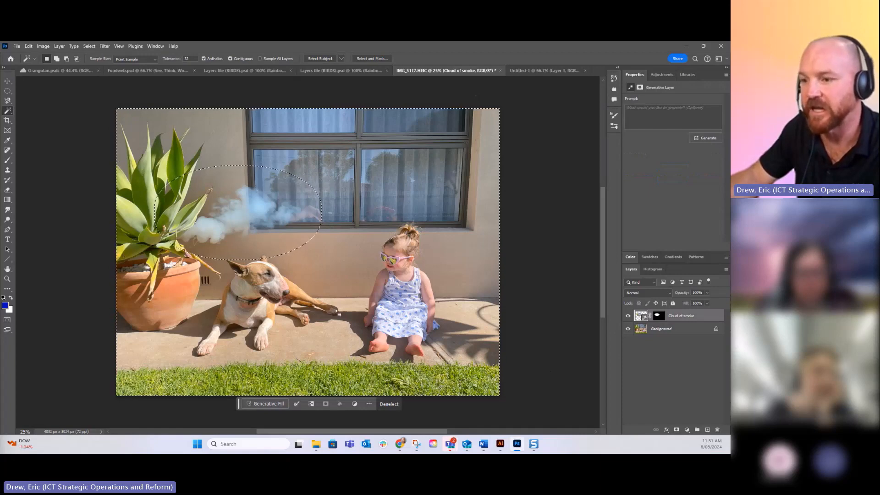
left_click(390, 403)
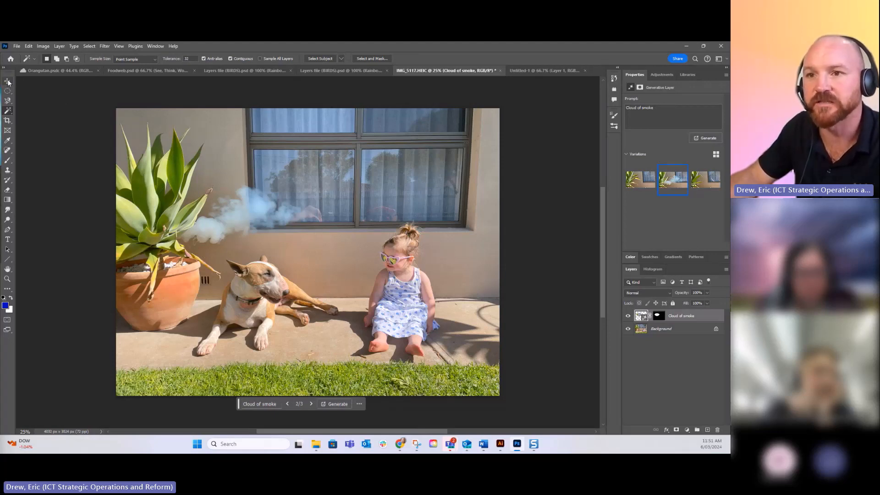
Set the Quick Selection brush to 61 px and brush from the dog's head towards the girl on the Cloud of smoke layer.
right_click(10, 112)
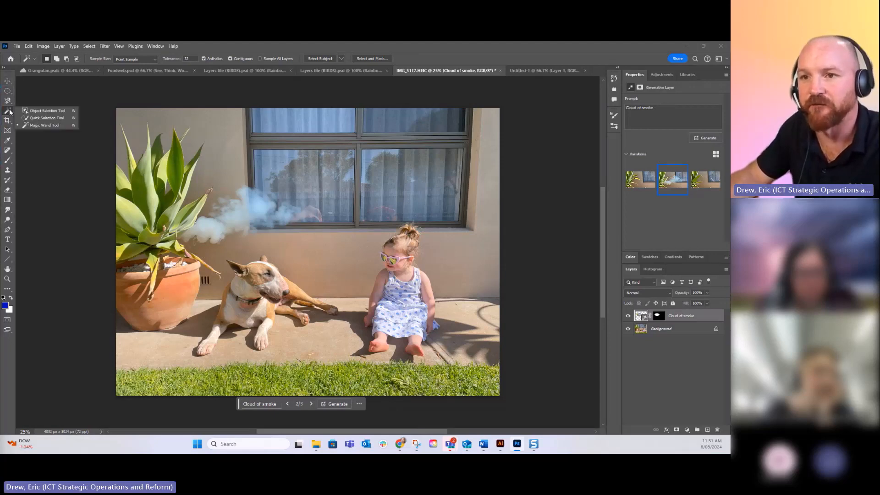
left_click(50, 118)
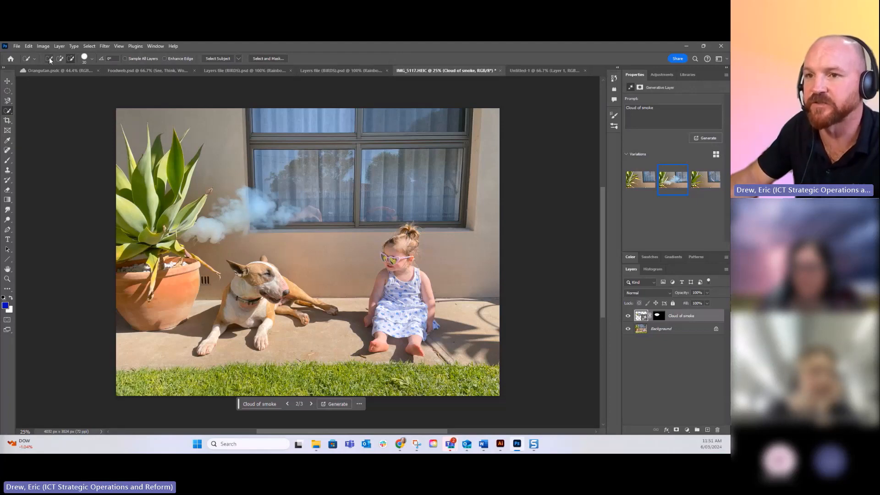
left_click(92, 58)
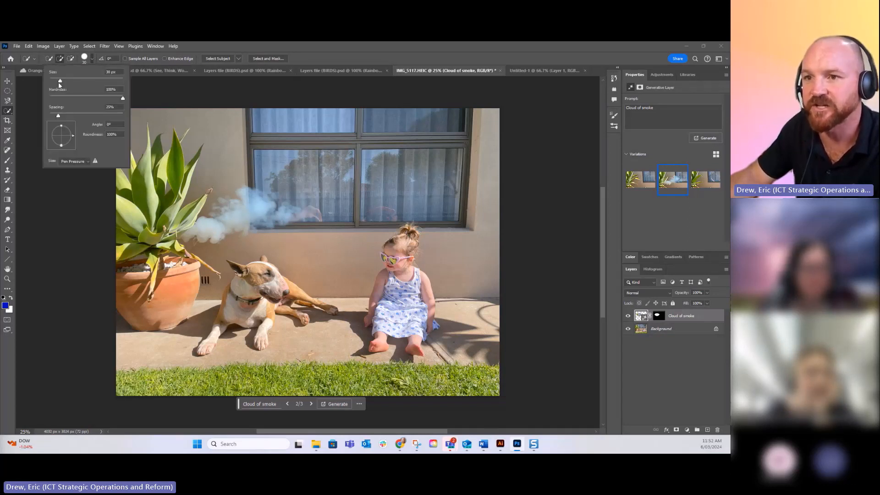
left_click_drag(67, 83, 71, 81)
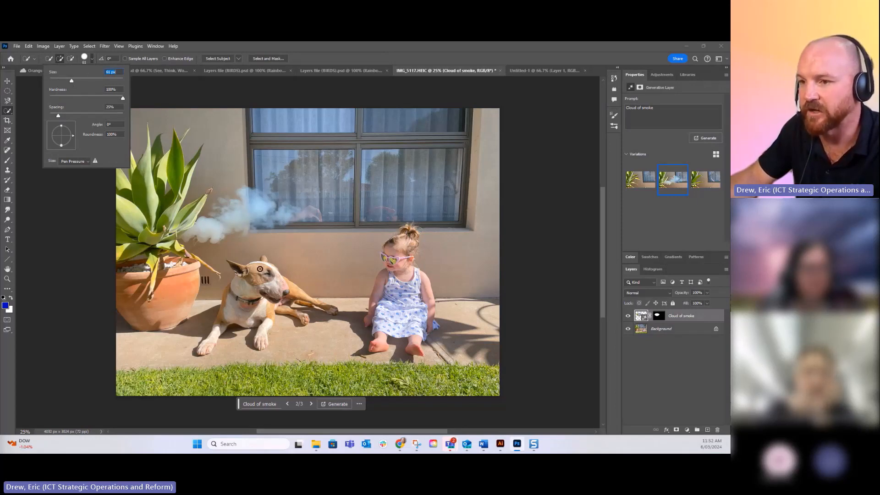
mouse_move(260, 268)
left_mouse_down()
mouse_move(249, 282)
mouse_move(228, 305)
mouse_move(259, 301)
mouse_move(261, 276)
mouse_move(277, 298)
mouse_move(262, 331)
mouse_move(272, 315)
mouse_move(268, 323)
mouse_move(261, 335)
mouse_move(264, 308)
mouse_move(232, 313)
mouse_move(200, 352)
mouse_move(286, 297)
mouse_move(374, 304)
left_mouse_up()
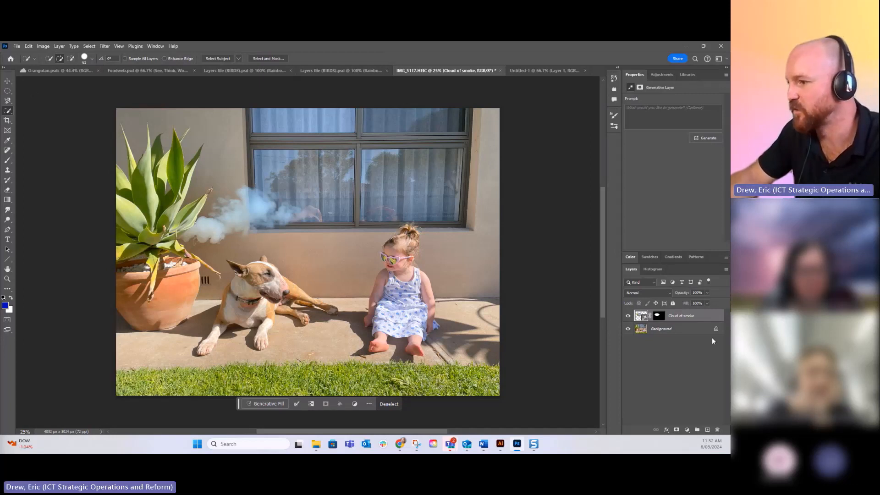
Convert the locked Background into a regular layer, keeping the default name and settings.
left_click(669, 331)
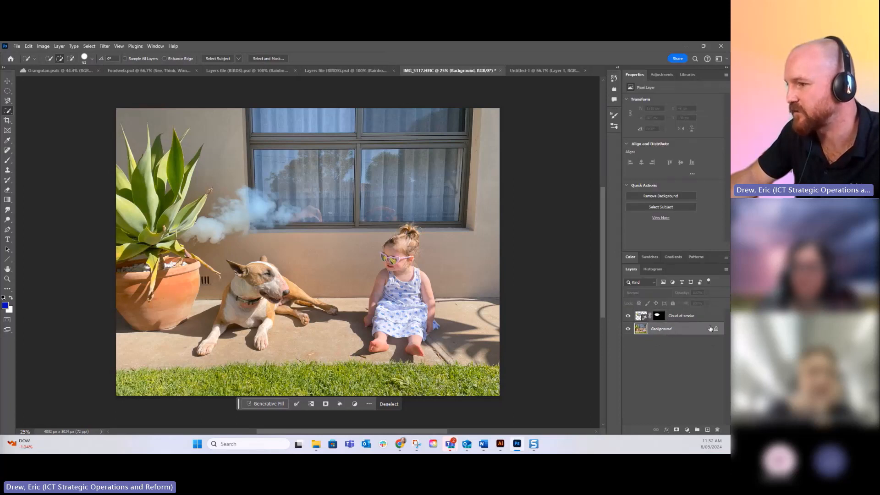
right_click(694, 331)
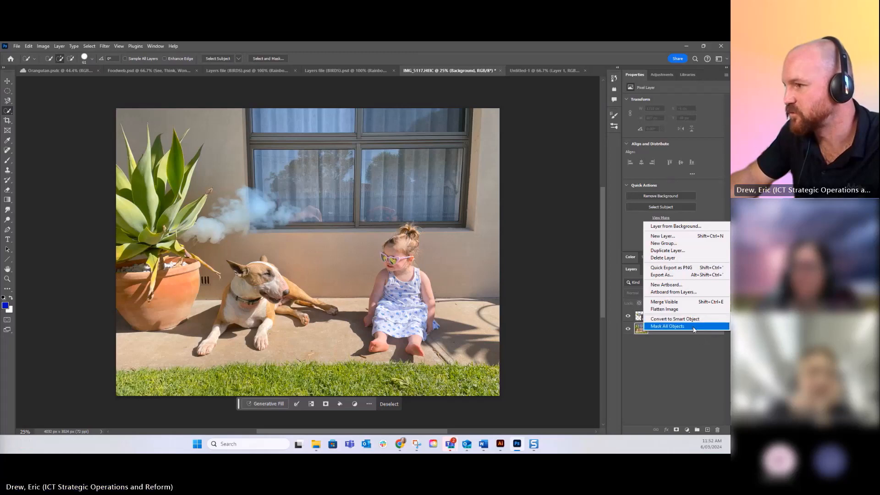
left_click(675, 227)
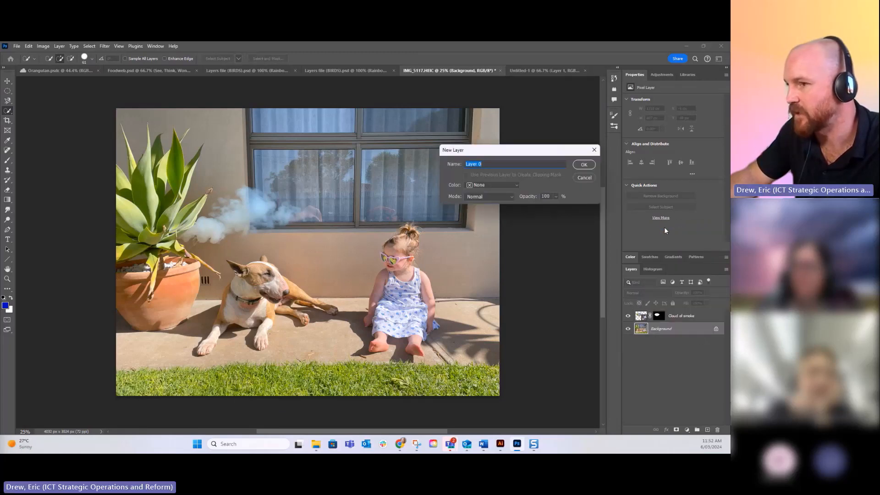
left_click(584, 164)
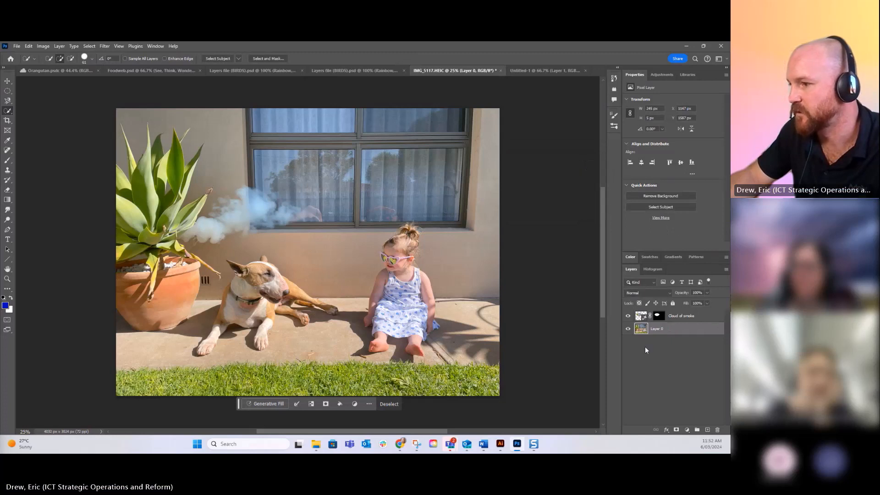
Brush over the dog's head, chest and front legs with the Quick Selection tool to extend the selection around the dog.
mouse_move(222, 259)
left_mouse_down()
mouse_move(267, 276)
mouse_move(202, 344)
mouse_move(218, 334)
mouse_move(226, 308)
left_mouse_up()
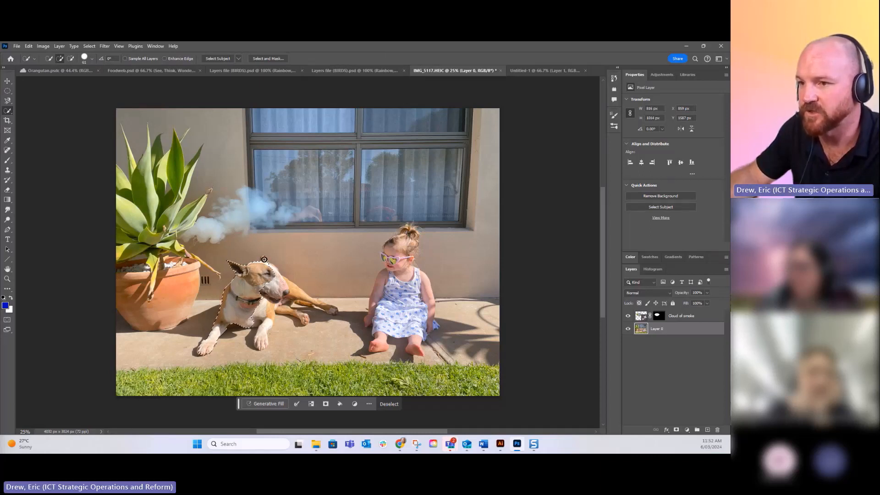
left_click_drag(264, 259, 266, 278)
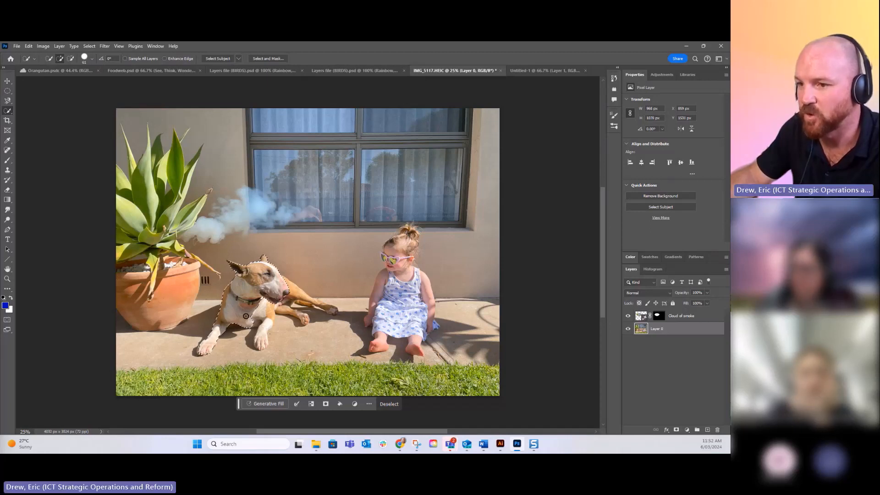
left_click_drag(265, 316, 271, 317)
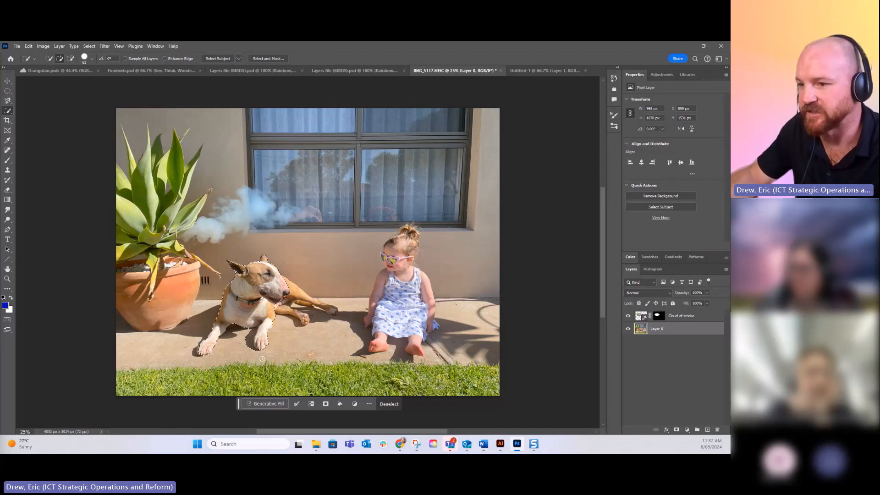
left_click(70, 59)
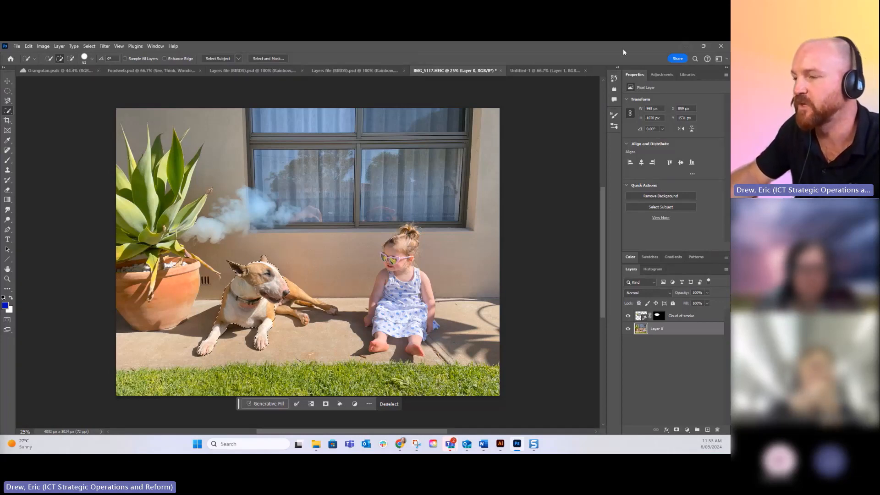
Switch to the blank Untitled-1 document and activate the Crop tool.
left_click(559, 71)
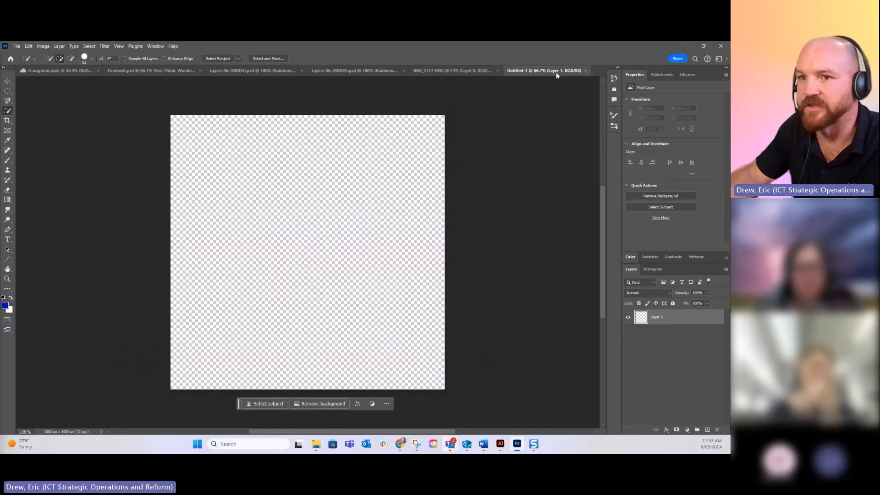
left_click(7, 122)
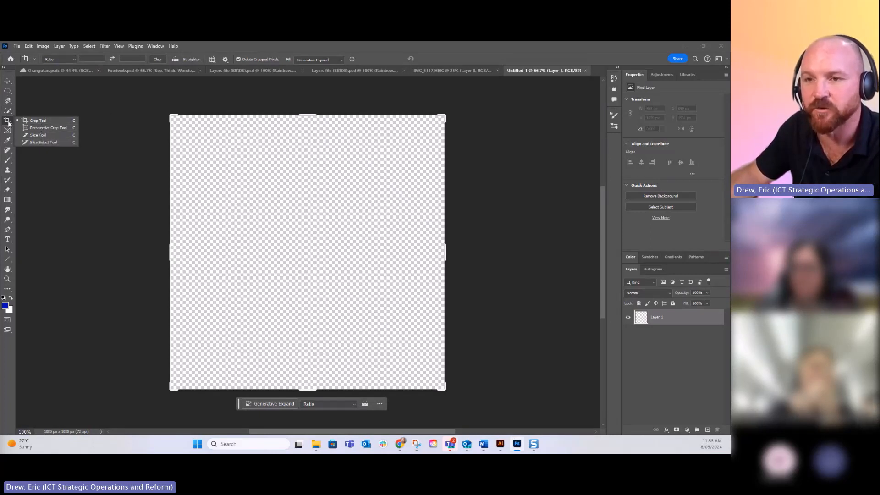
left_click(8, 123)
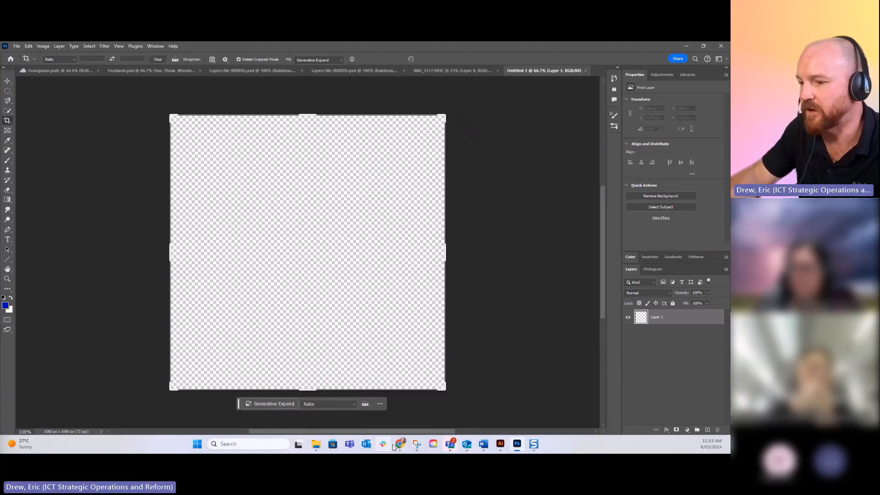
Switch to the Photoshop Essentials web page in Chrome and examine the Creative Cloud Libraries section and the activity instructions below it.
mouse_move(400, 444)
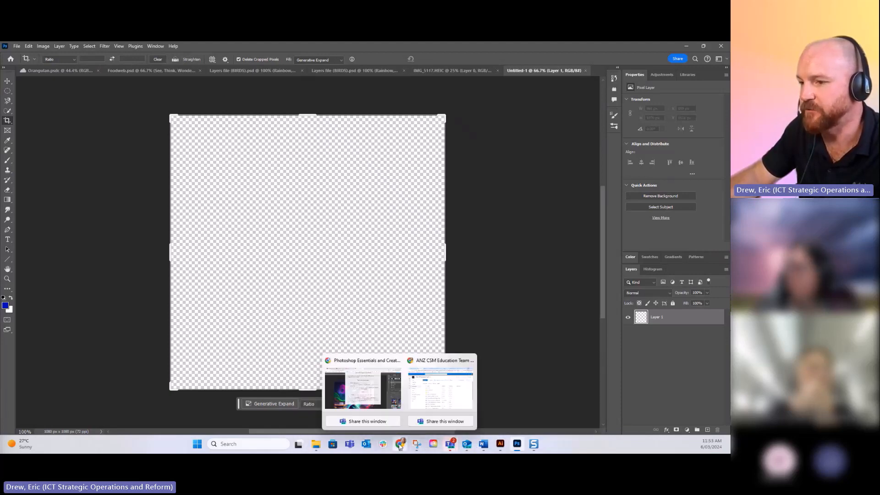
left_click(378, 404)
scroll(504, 242, "down", 2)
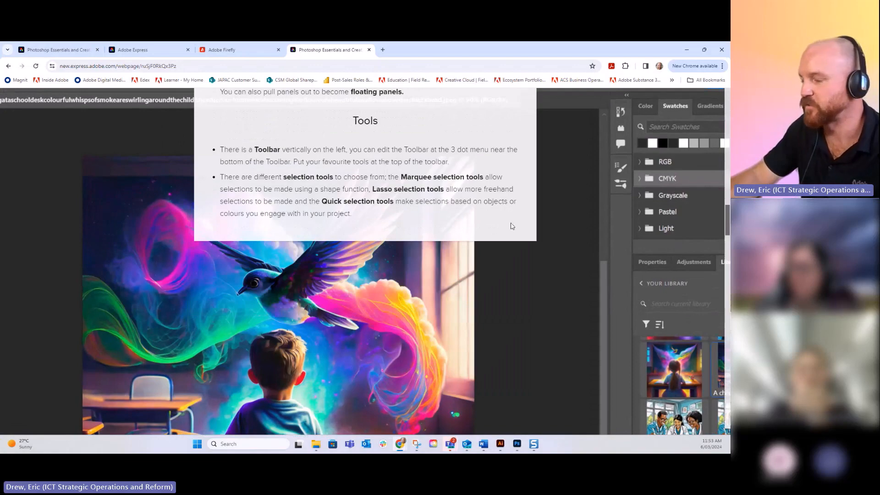
scroll(511, 226, "down", 5)
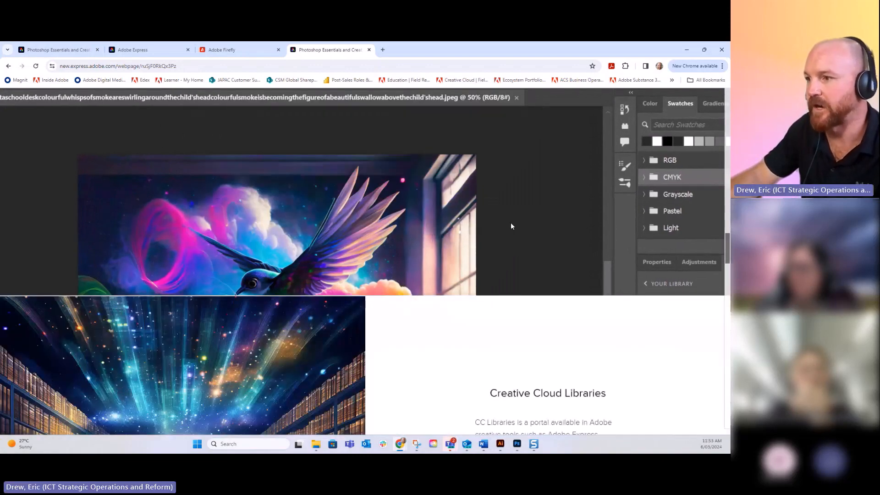
scroll(512, 226, "down", 5)
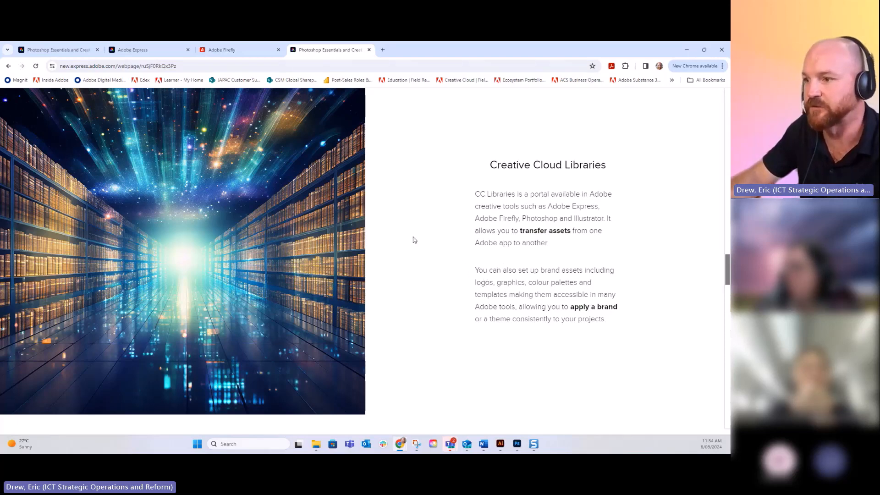
scroll(414, 240, "down", 2)
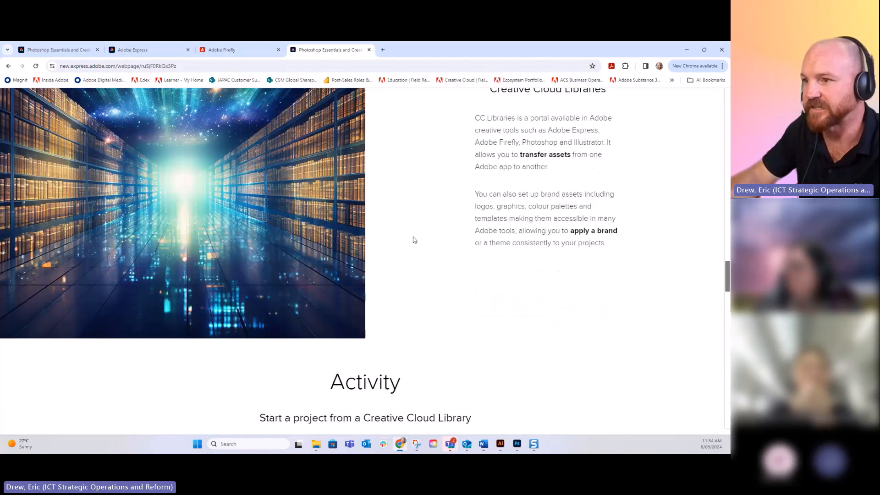
scroll(414, 240, "down", 8)
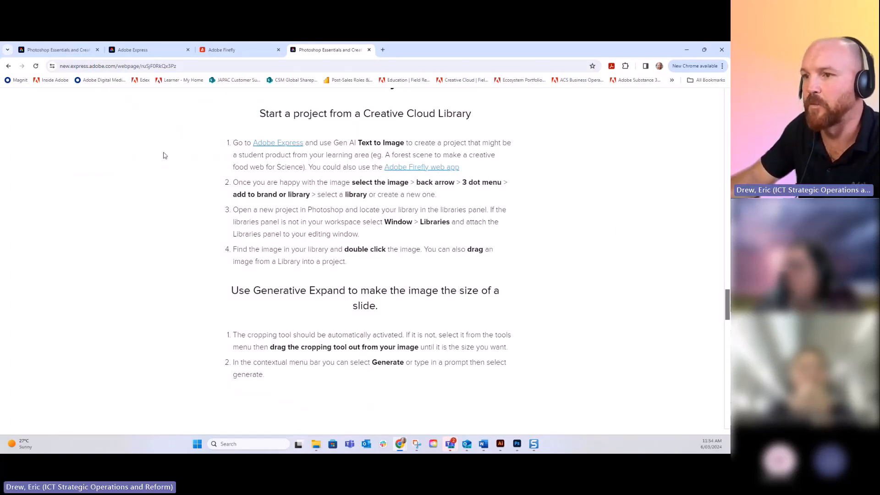
Switch to Adobe Express and generate a text-to-image project from the prompt "Australian bushland".
left_click(146, 53)
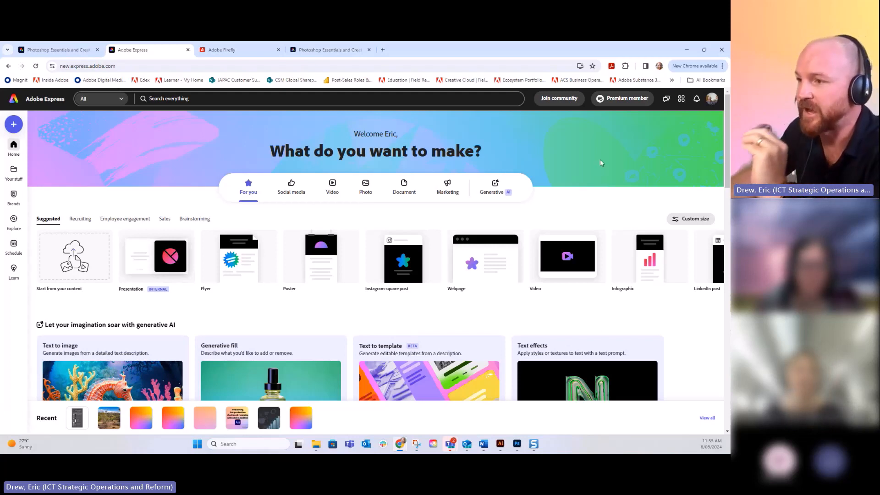
left_click(499, 194)
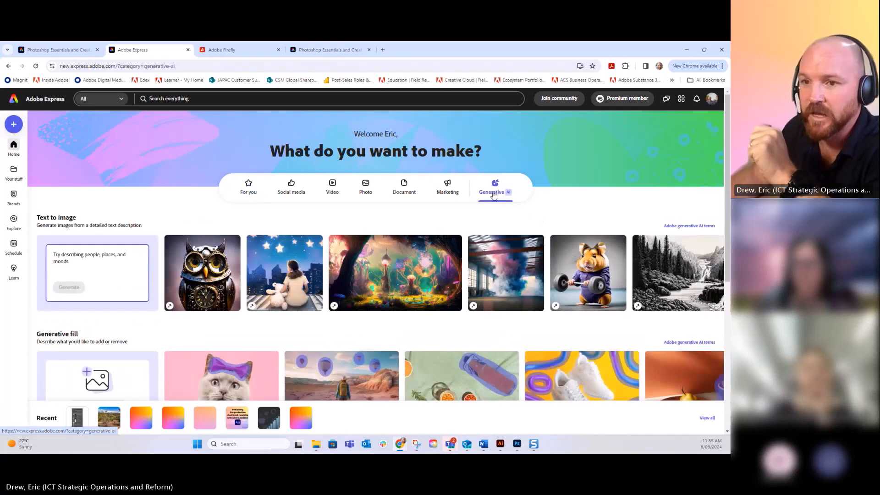
left_click(81, 260)
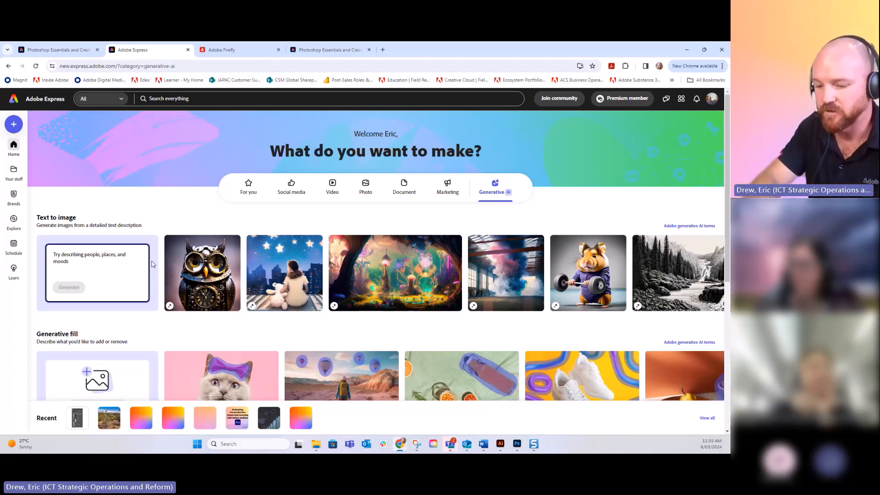
type("Aust")
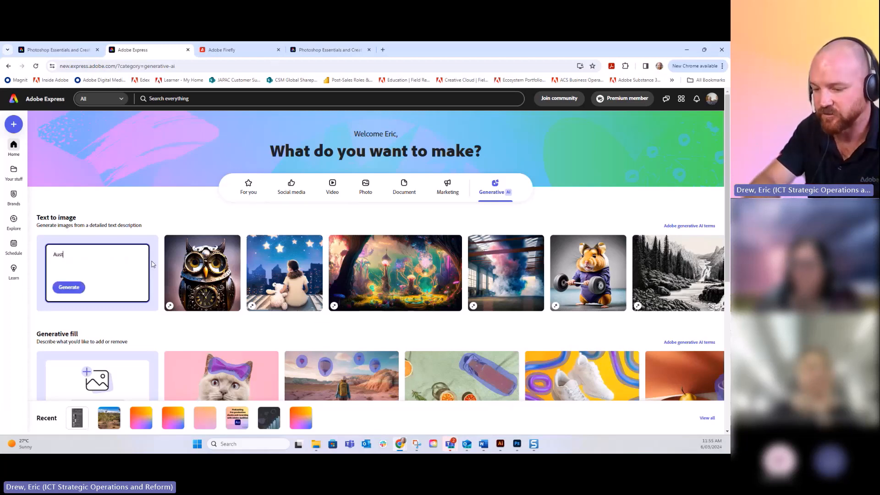
type("ralian bus")
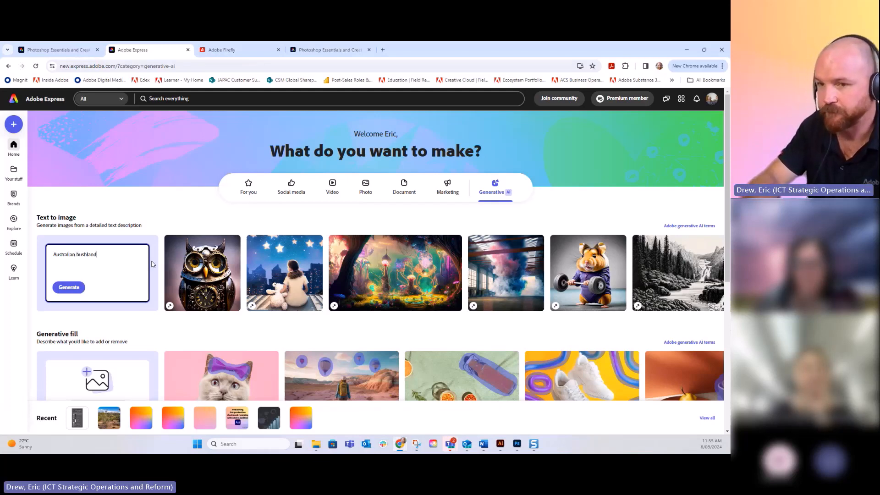
type("hland")
key("Return")
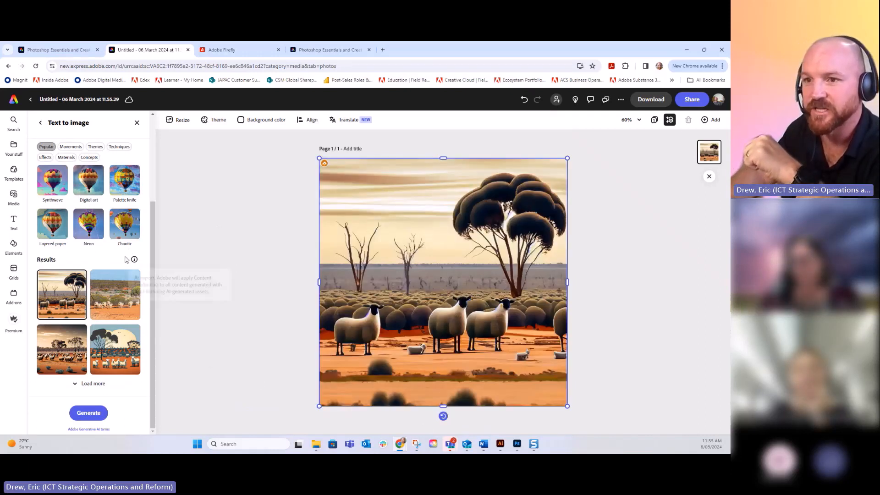
Extend the text-to-image prompt to "Australian bushland scene with trees and shrubs" and regenerate the images.
scroll(125, 259, "up", 3)
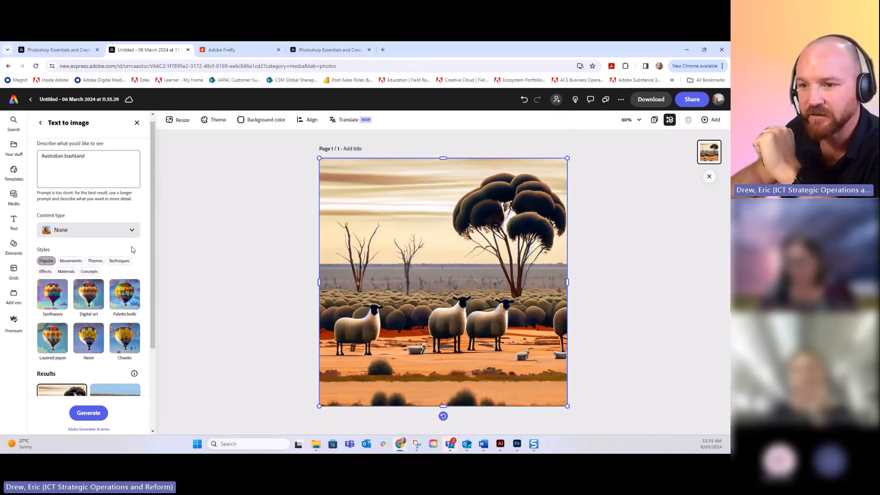
scroll(130, 250, "down", 3)
scroll(114, 257, "up", 3)
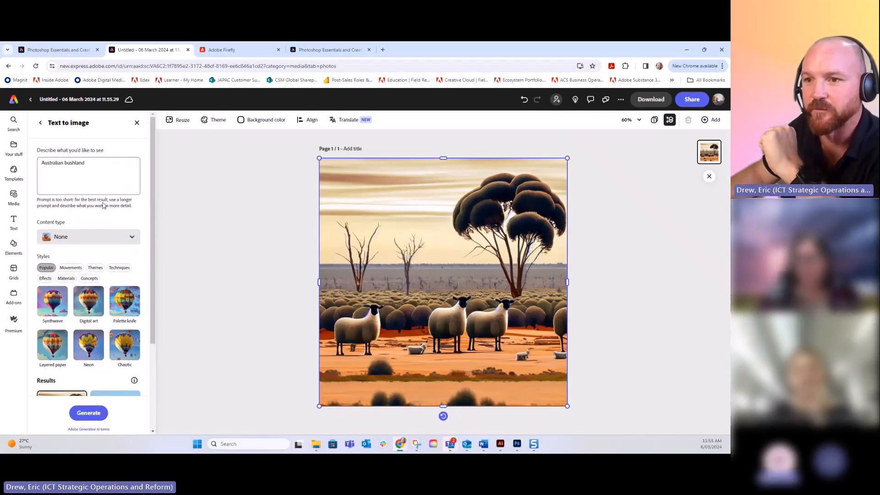
left_click(87, 166)
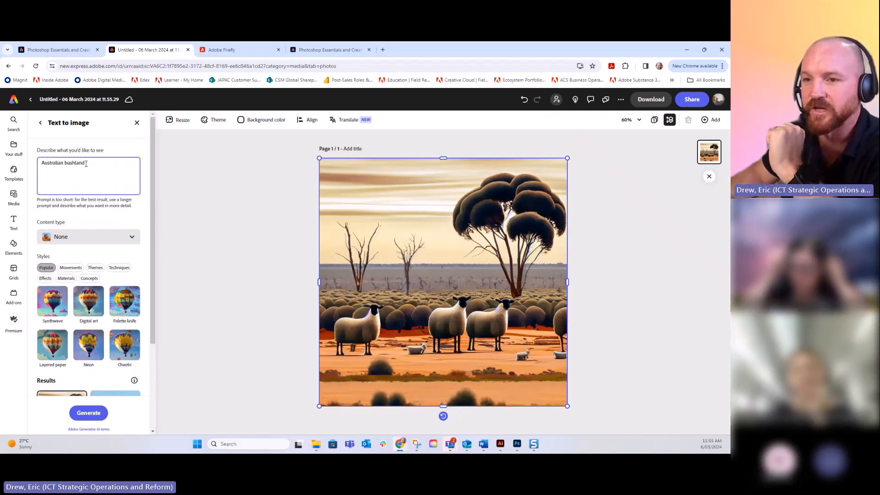
type("sce")
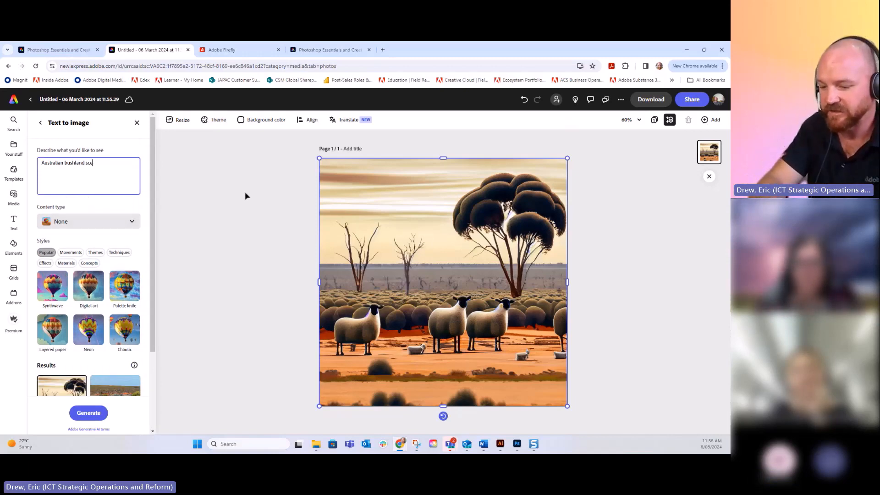
type("ne")
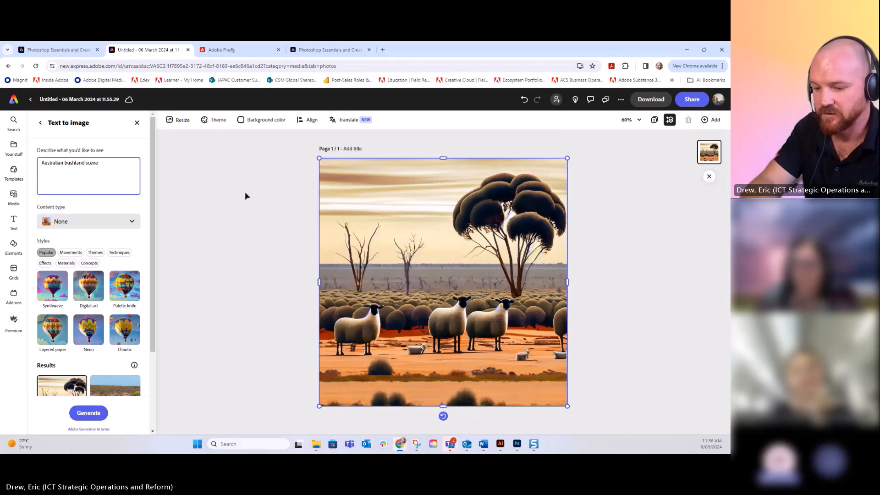
type(" with t")
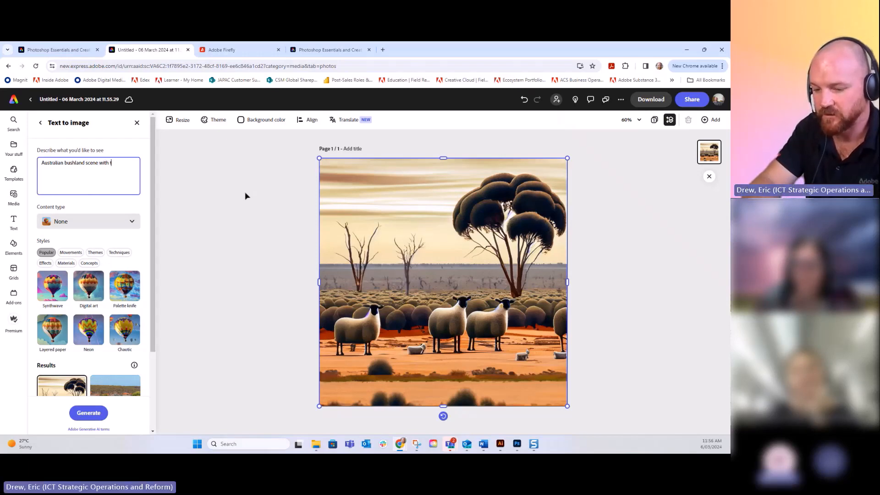
type("rees an")
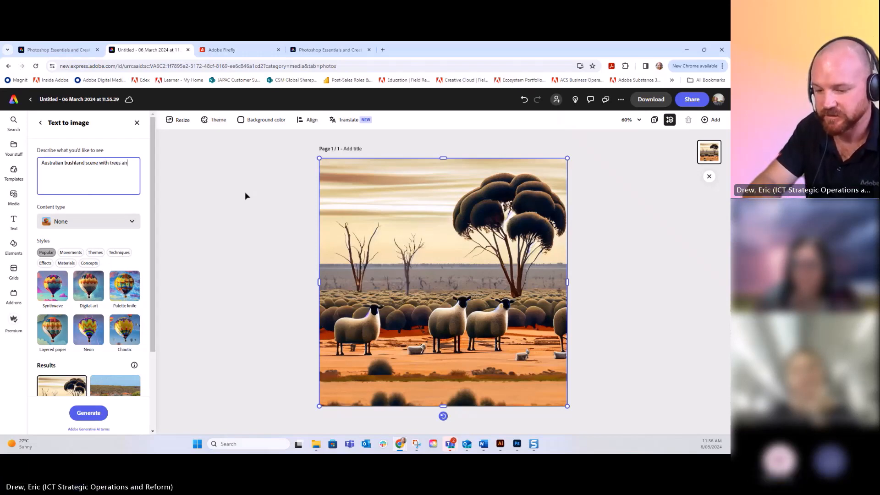
type("d sh")
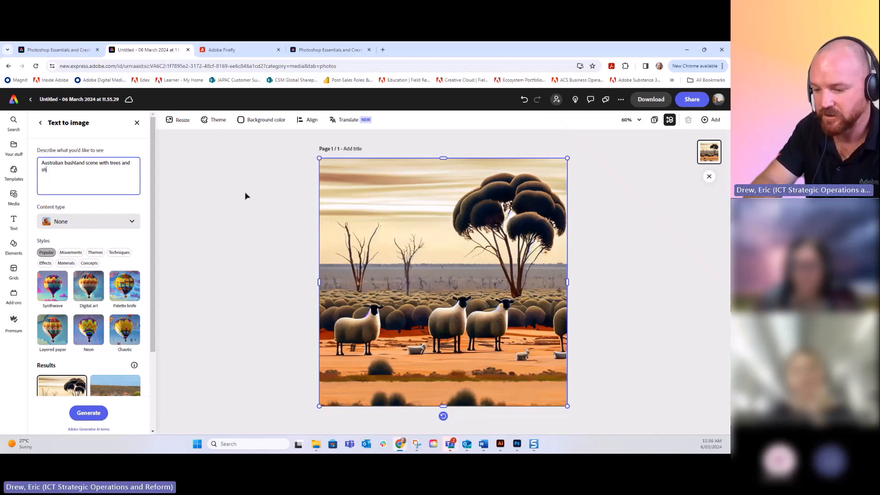
type("rubs")
key("Return")
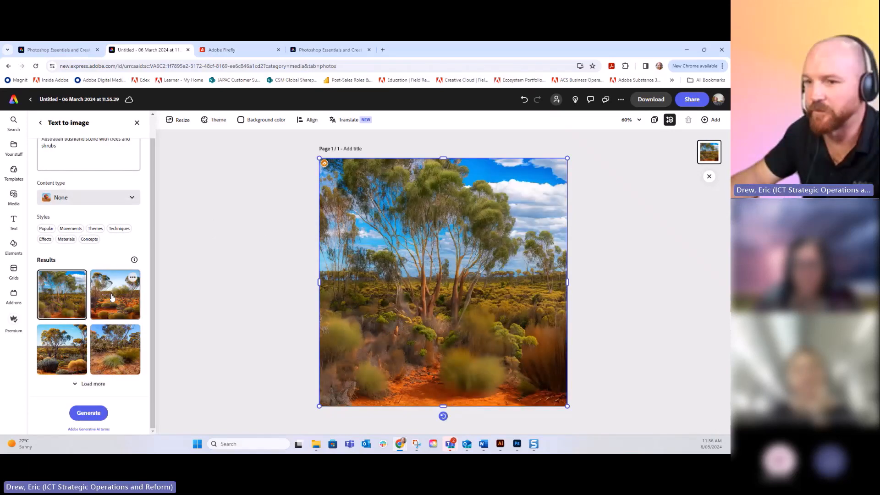
Preview the other bushland variations on the page and choose the second result.
left_click(111, 297)
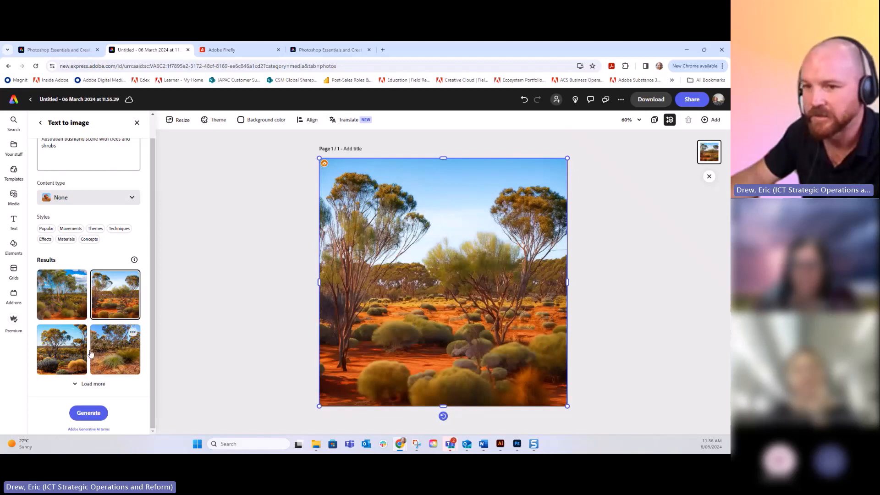
left_click(66, 350)
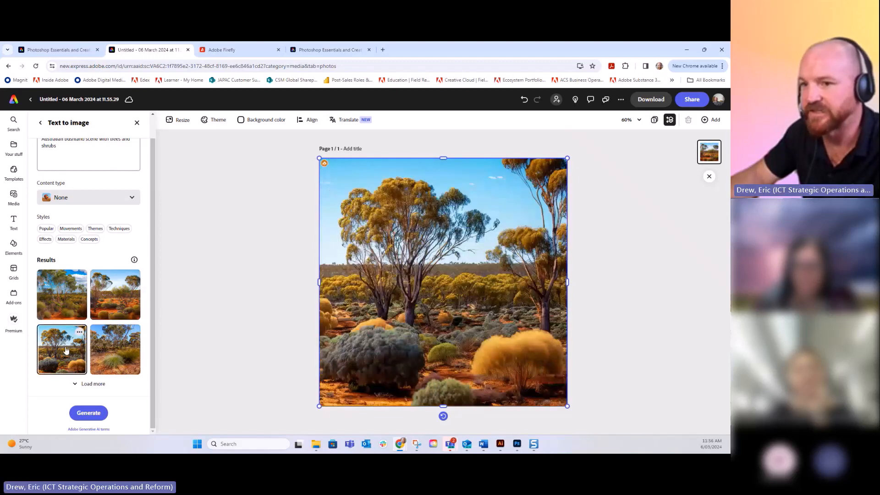
left_click(109, 355)
left_click(120, 292)
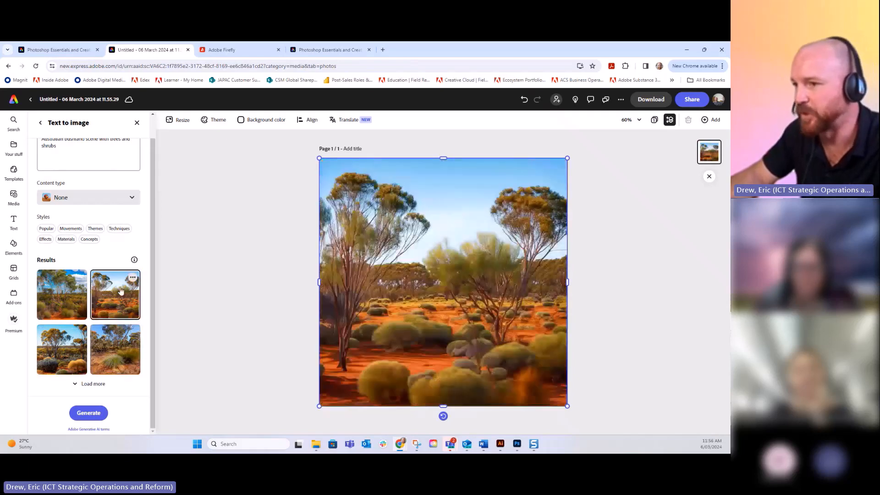
Apply the Layered paper style from the Materials styles and regenerate the bushland images.
scroll(119, 296, "up", 1)
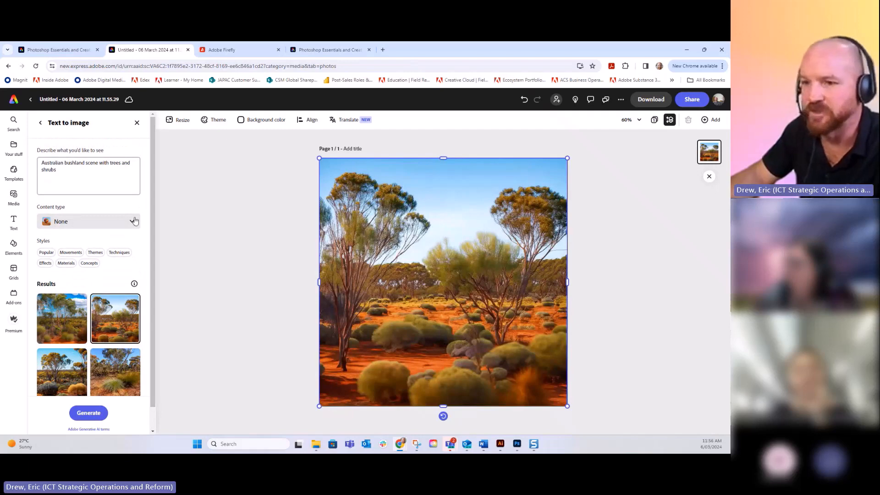
left_click(132, 223)
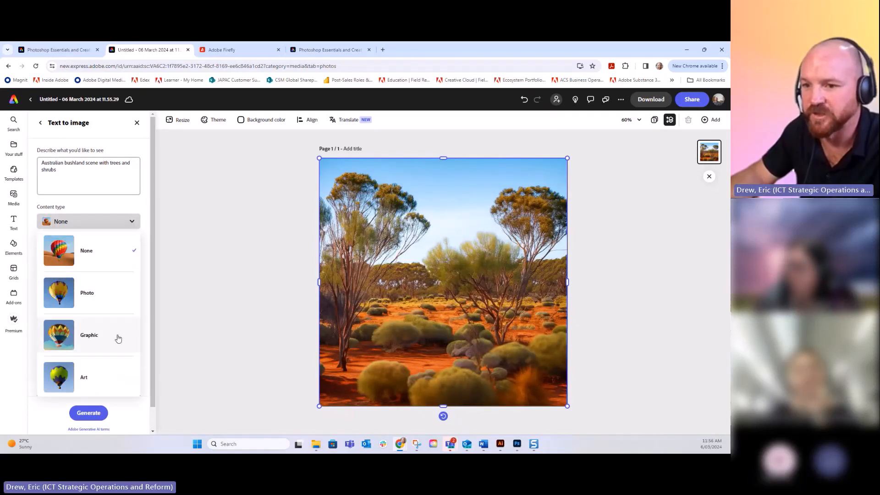
left_click(126, 207)
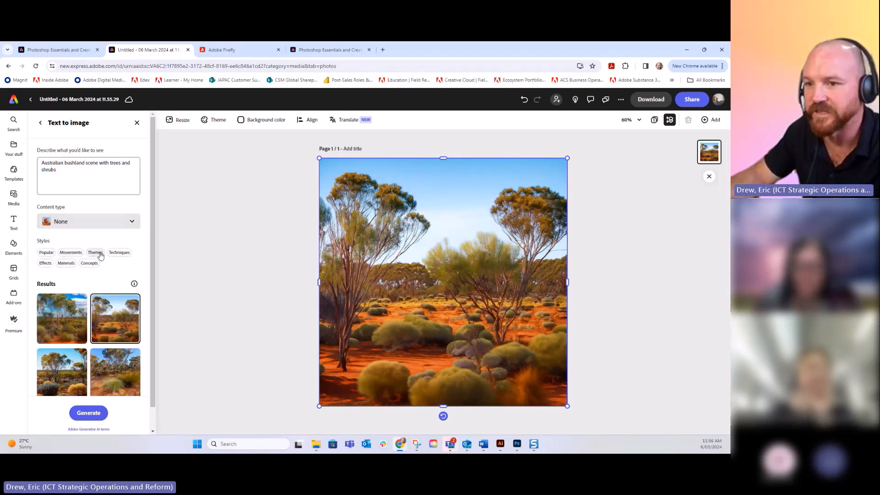
left_click(66, 263)
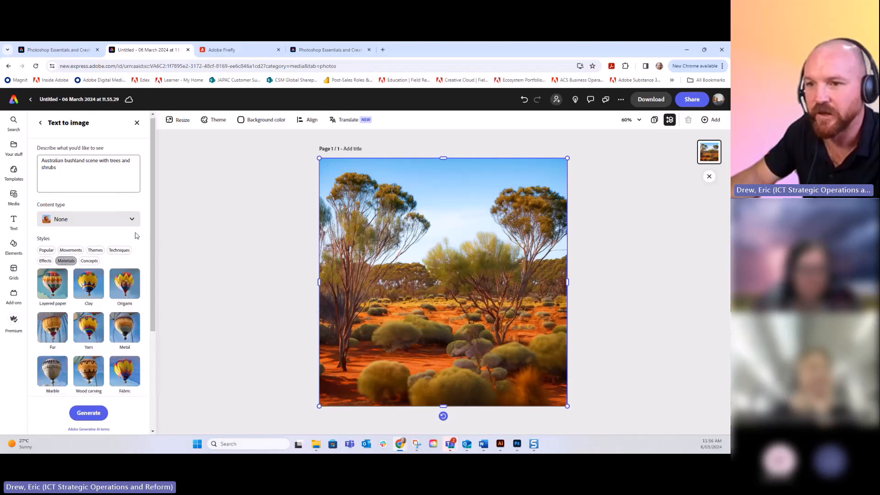
scroll(137, 236, "down", 2)
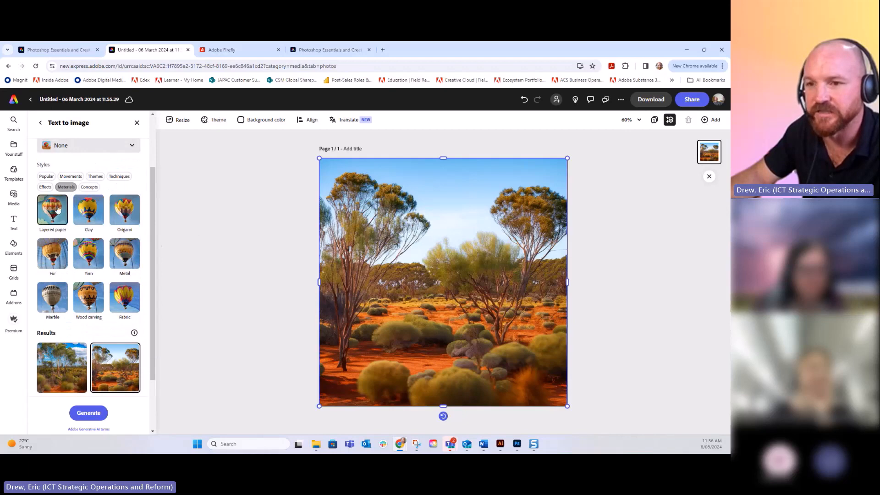
left_click(57, 212)
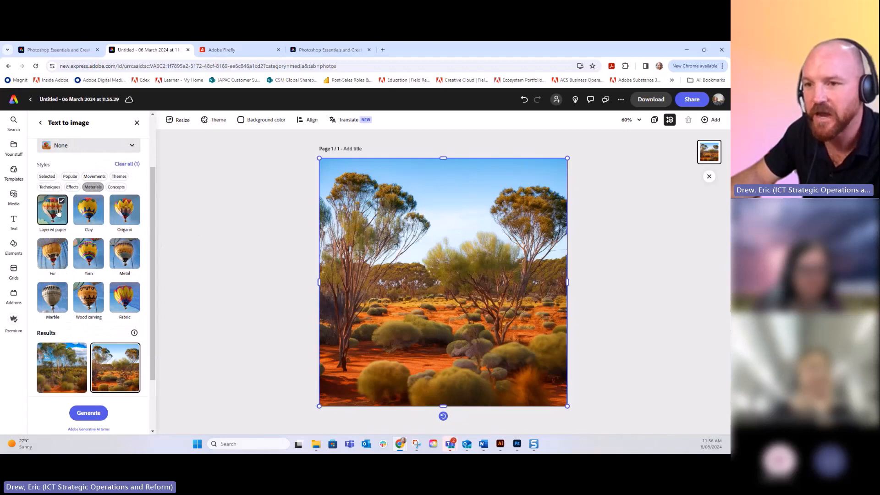
left_click(90, 412)
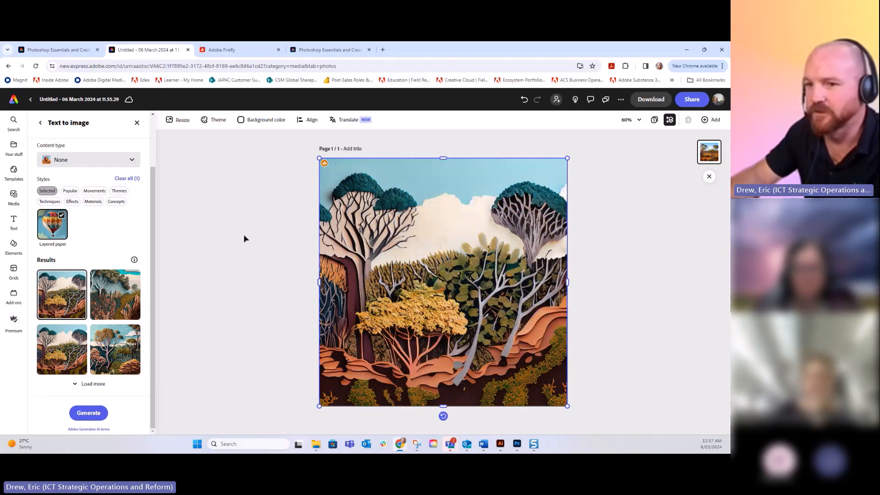
Compare the four layered-paper variations on the page and return to the first result.
left_click(62, 350)
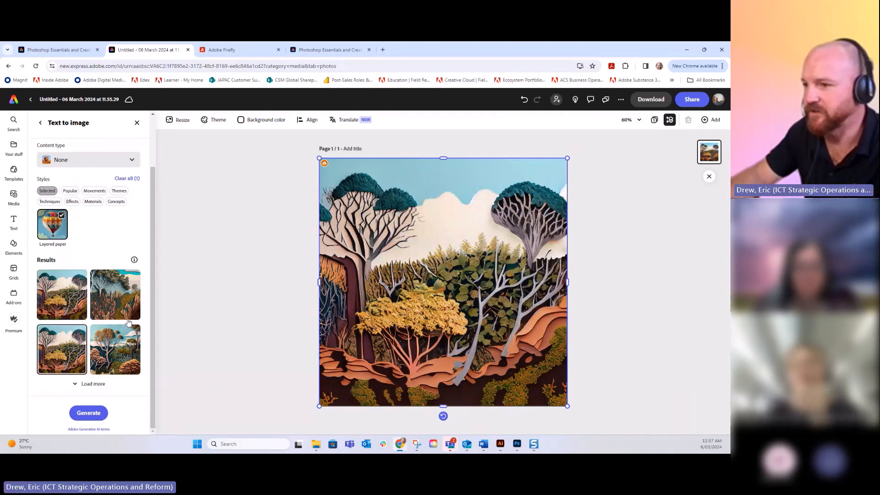
left_click(120, 298)
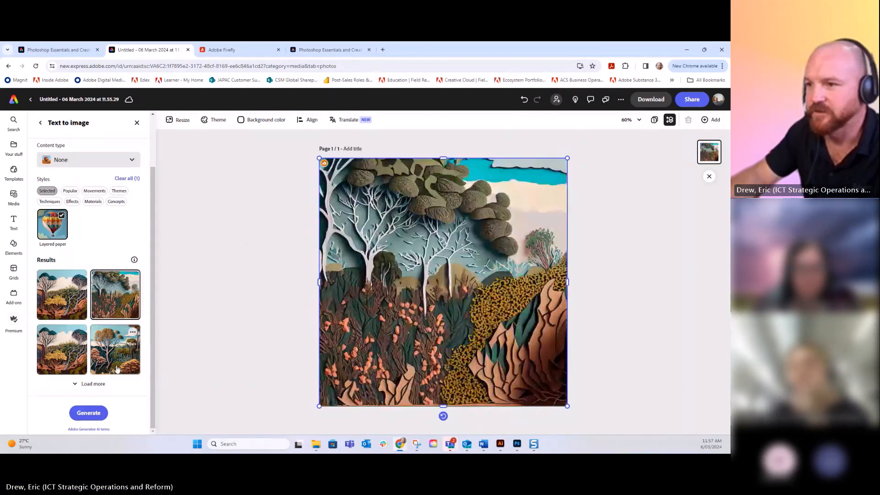
left_click(117, 369)
left_click(62, 294)
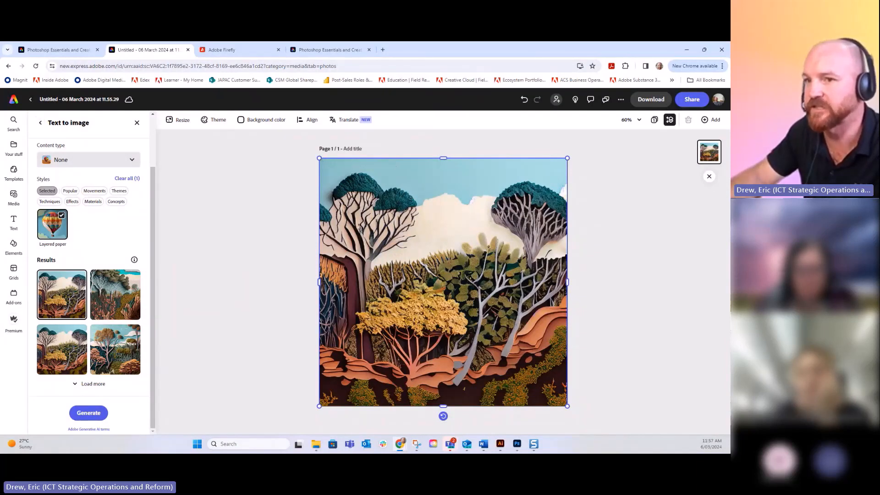
Add the layered-paper bushland image to the Creative Cloud library named Your Library.
left_click(41, 123)
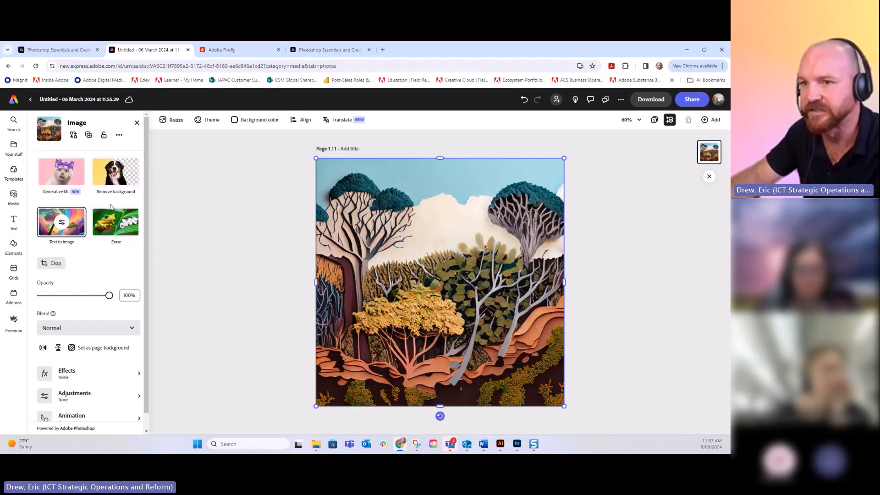
left_click(119, 135)
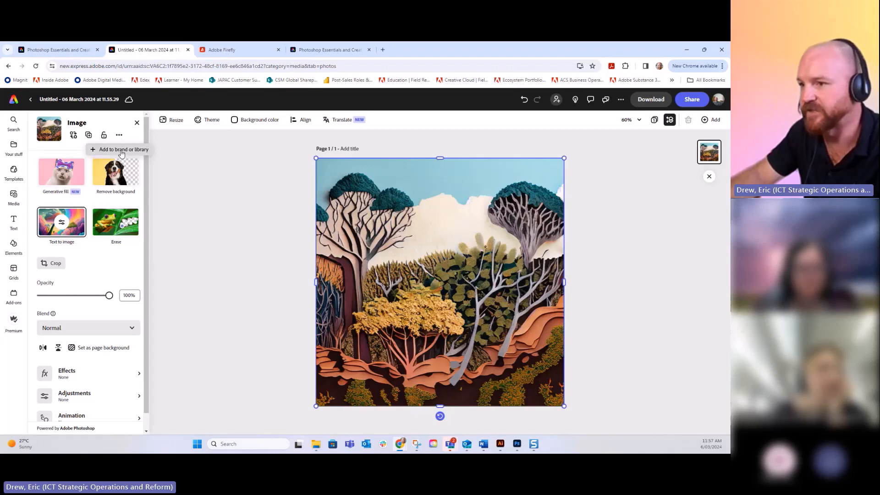
left_click(121, 151)
left_click(355, 266)
left_click(348, 402)
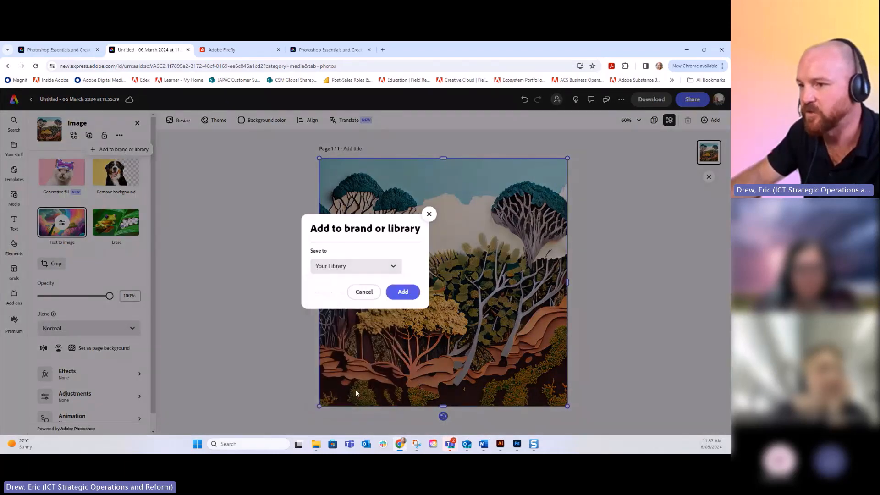
left_click(403, 293)
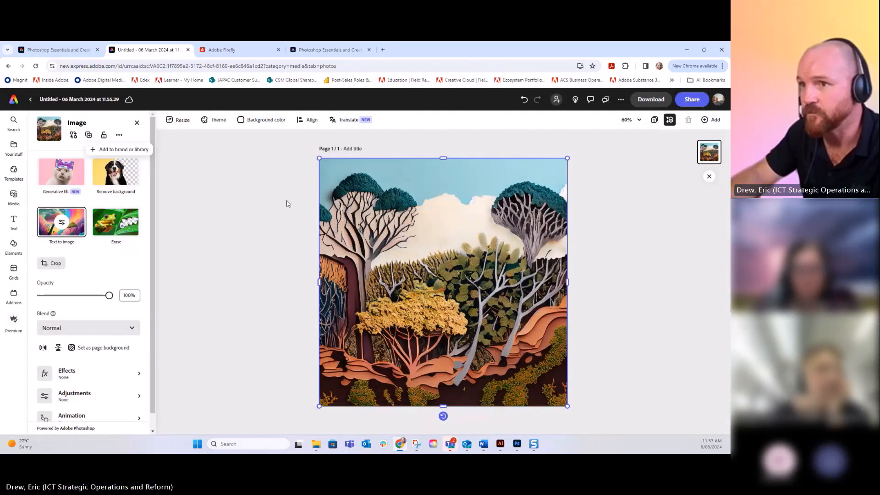
Switch to Photoshop and open Your Library among the Creative Cloud libraries.
left_click(518, 448)
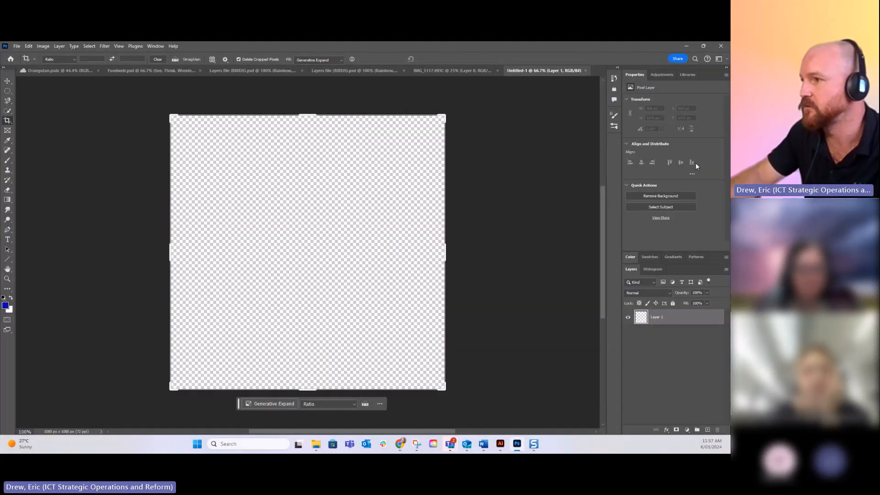
left_click(688, 75)
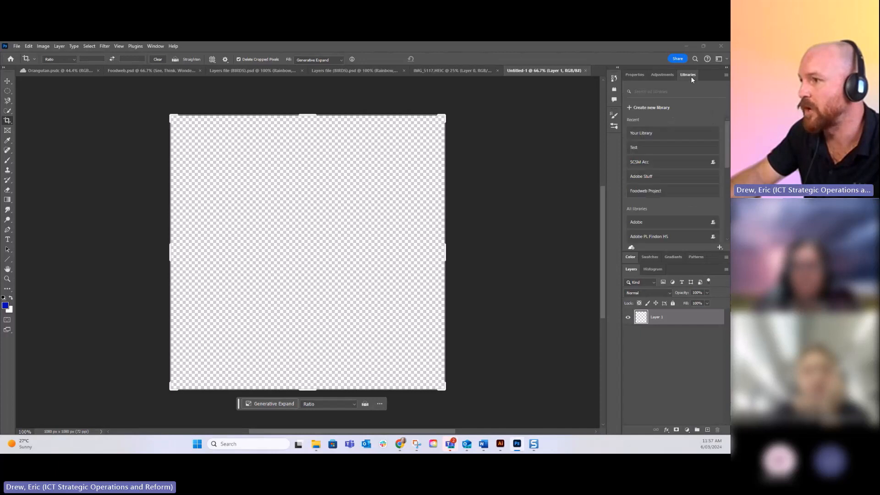
left_click(647, 134)
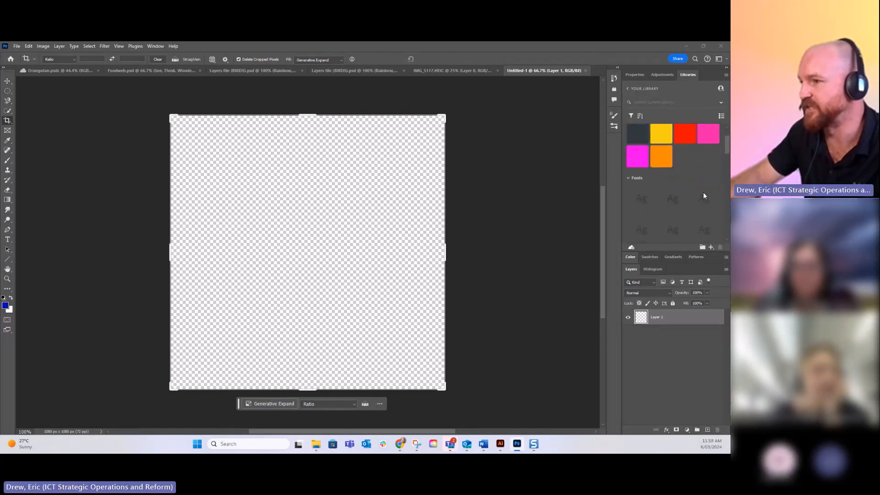
Find the bushland photo generated in Adobe Express among Your Library's graphics and open it as its own document.
scroll(704, 196, "down", 1)
scroll(673, 154, "up", 1)
scroll(698, 158, "down", 1)
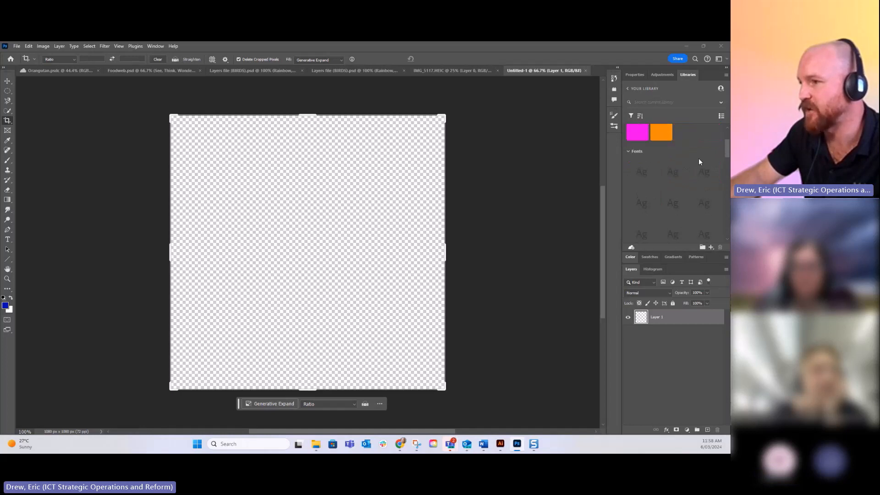
scroll(699, 164, "down", 3)
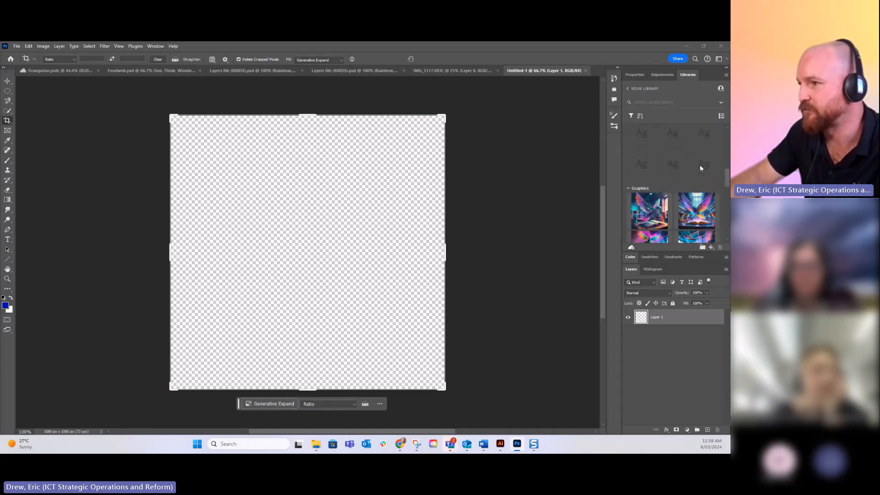
scroll(700, 164, "down", 10)
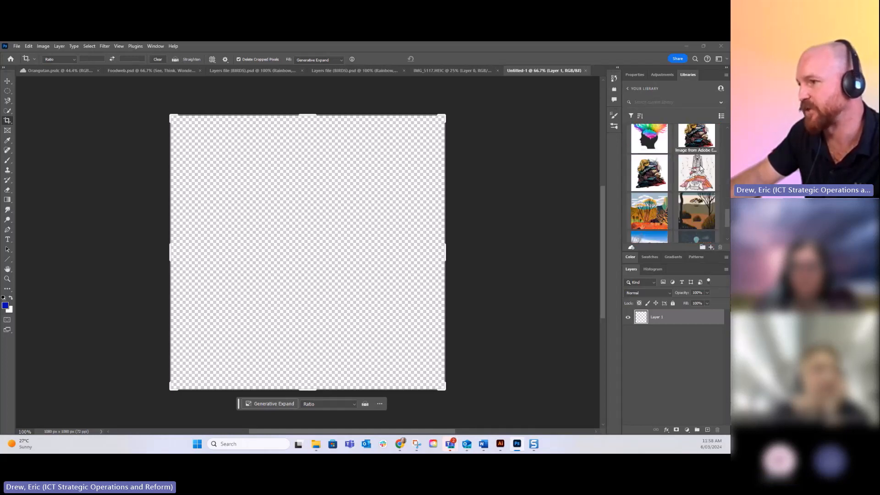
scroll(700, 170, "down", 3)
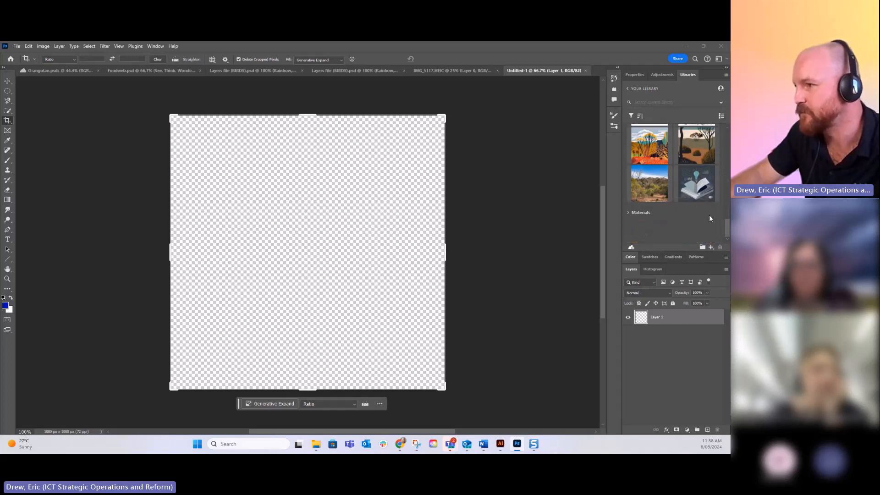
scroll(697, 223, "up", 1)
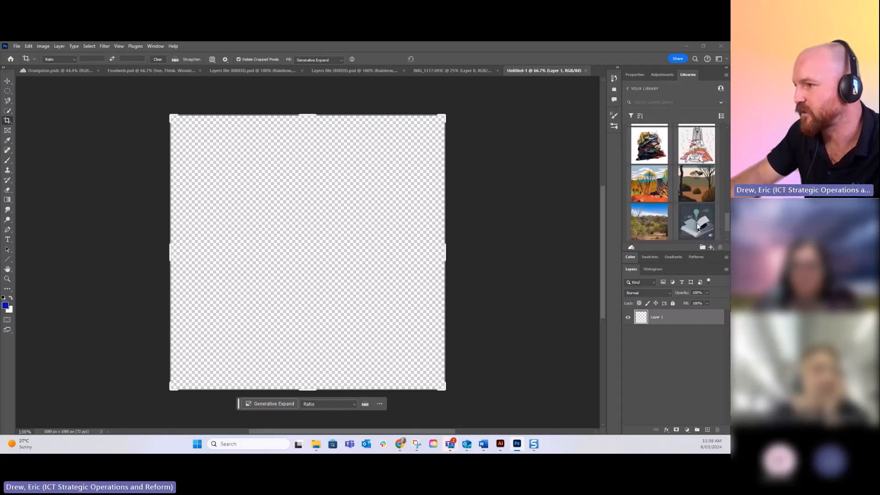
scroll(699, 220, "up", 5)
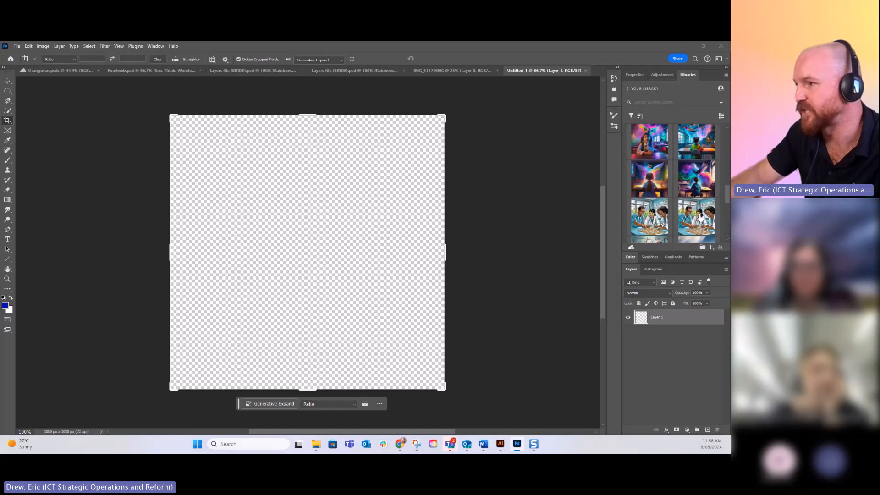
scroll(700, 217, "down", 6)
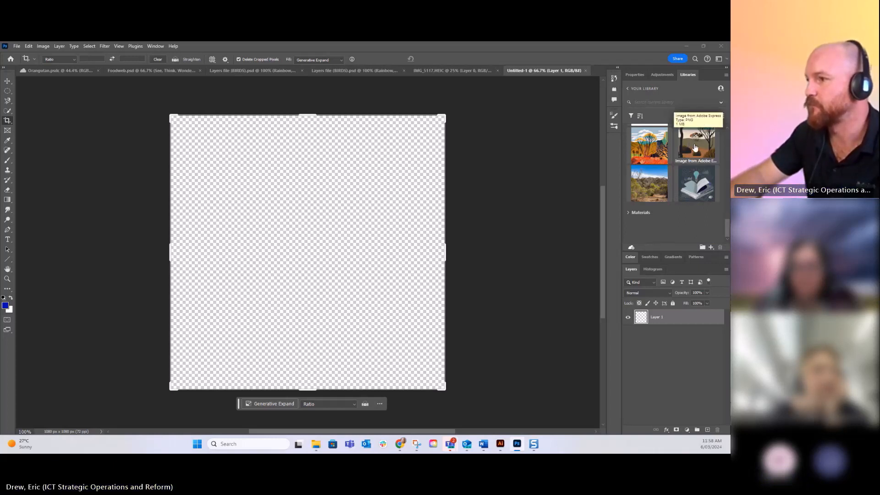
double_click(655, 145)
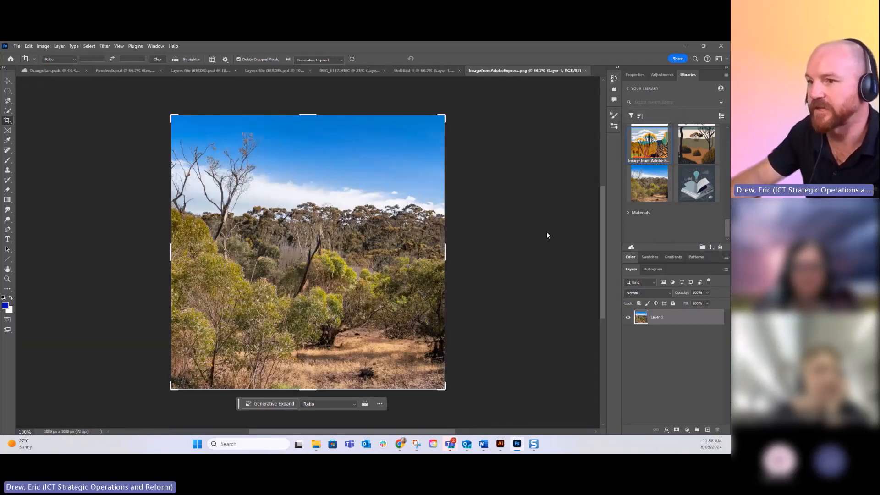
Place the layered-paper bushland graphic from Your Library into the blank Untitled-1 document at full canvas size.
scroll(546, 229, "up", 2)
scroll(546, 228, "down", 3)
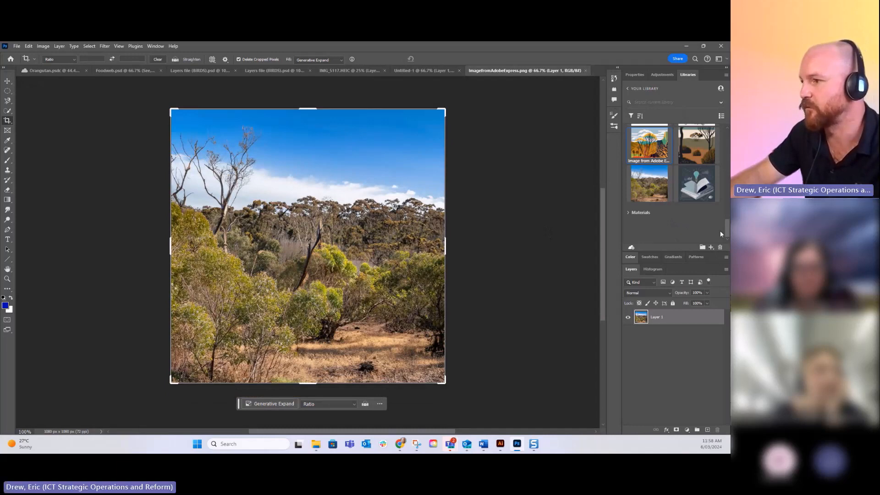
left_click_drag(727, 233, 728, 228)
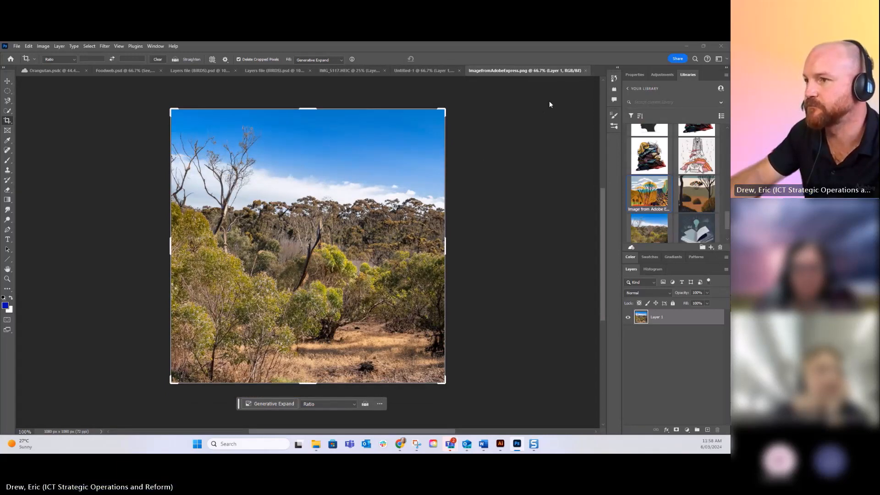
left_click(418, 71)
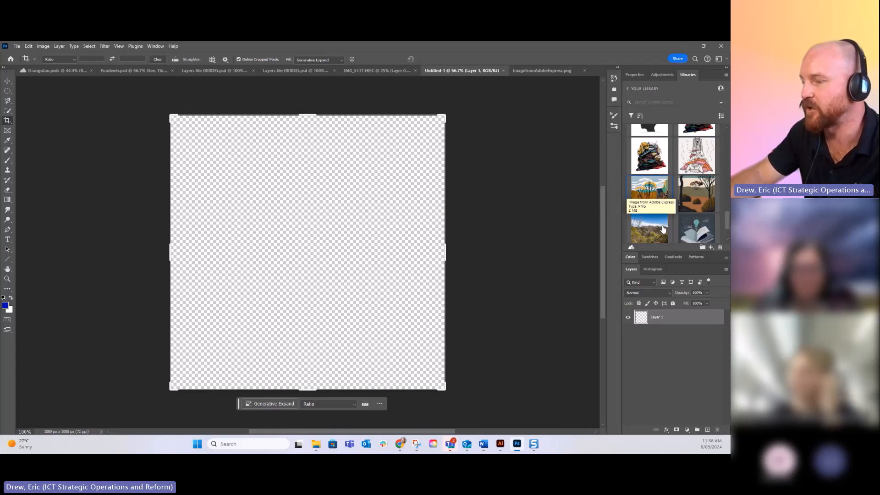
left_click_drag(649, 191, 318, 249)
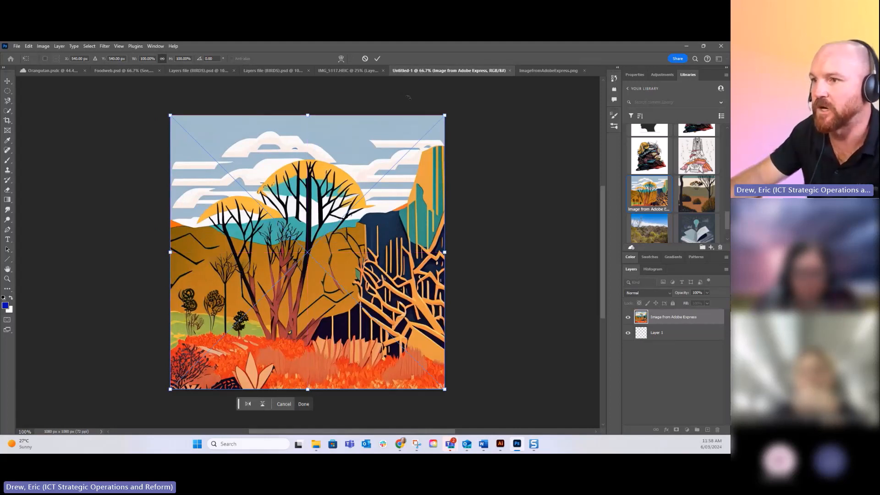
left_click(376, 59)
Widen the canvas on both sides to about 1874 px with the Crop tool and fill it using Generative Expand without a prompt.
key("c")
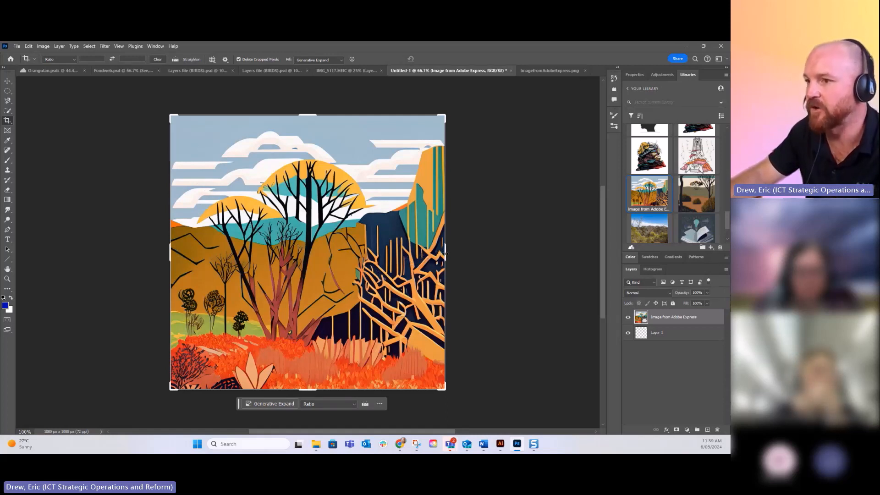
left_click_drag(445, 253, 502, 260)
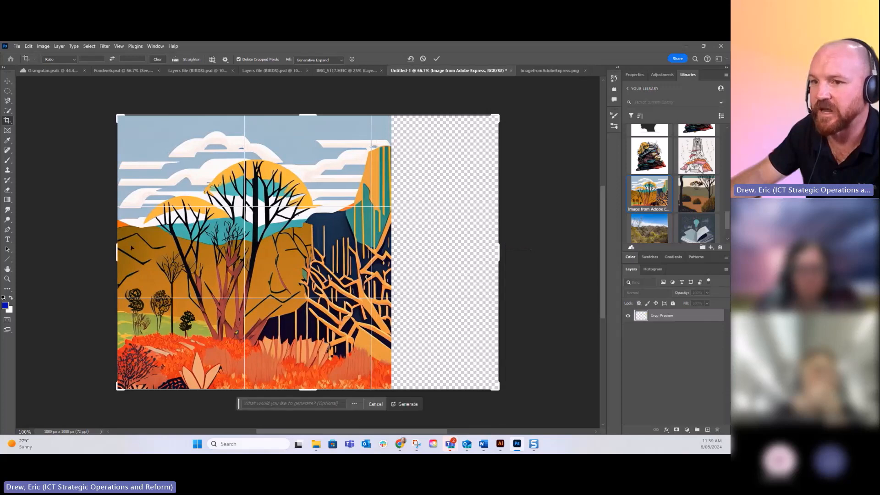
left_click_drag(118, 251, 71, 250)
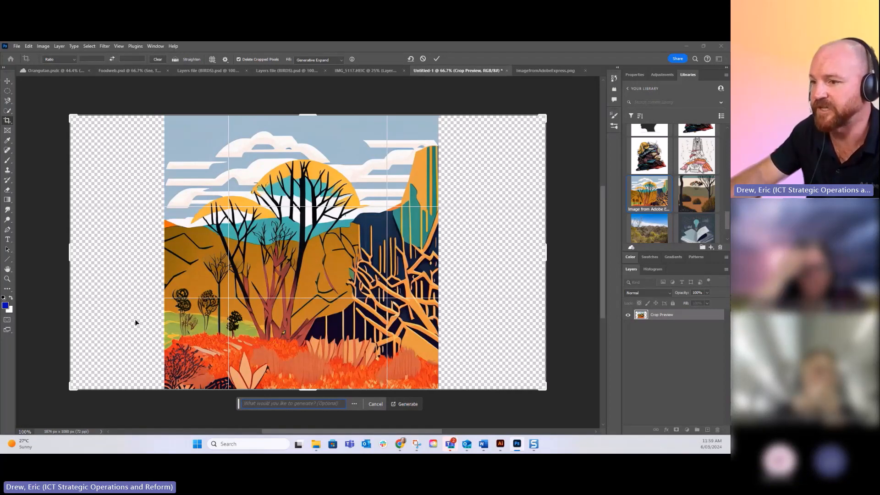
left_click(407, 403)
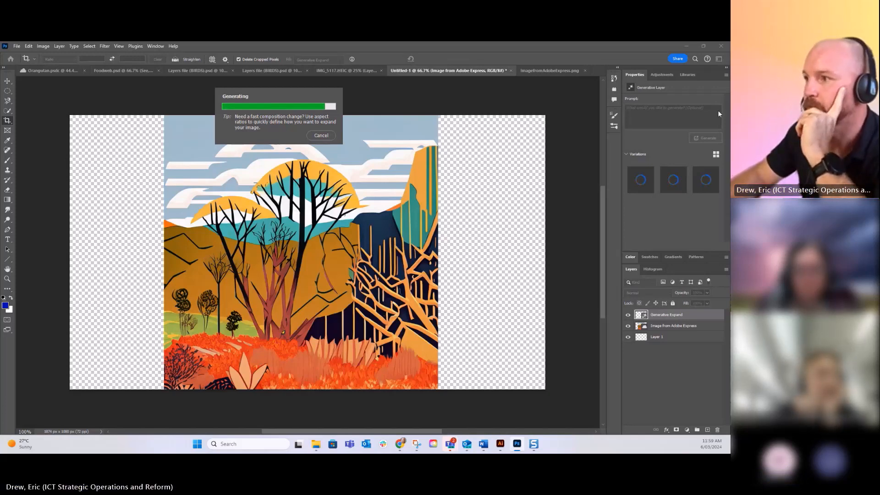
Look through the library graphics, and show the variations of the Generative Expand layer.
left_click(687, 74)
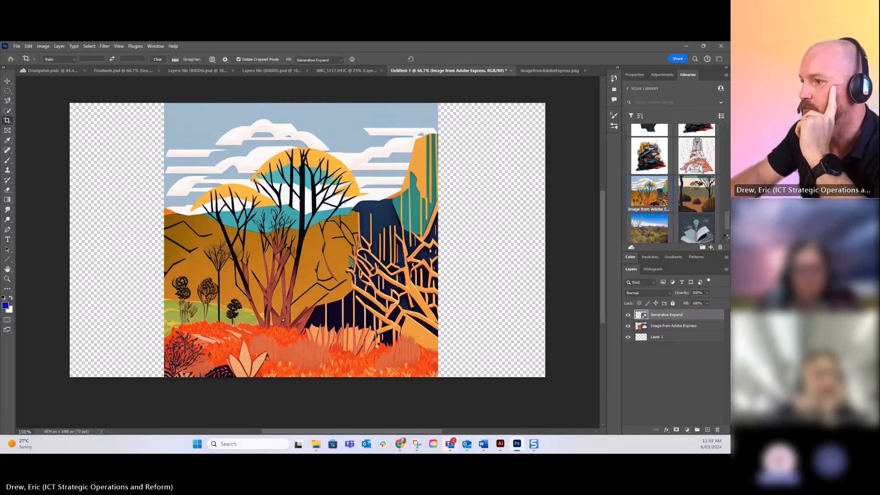
scroll(725, 237, "down", 1)
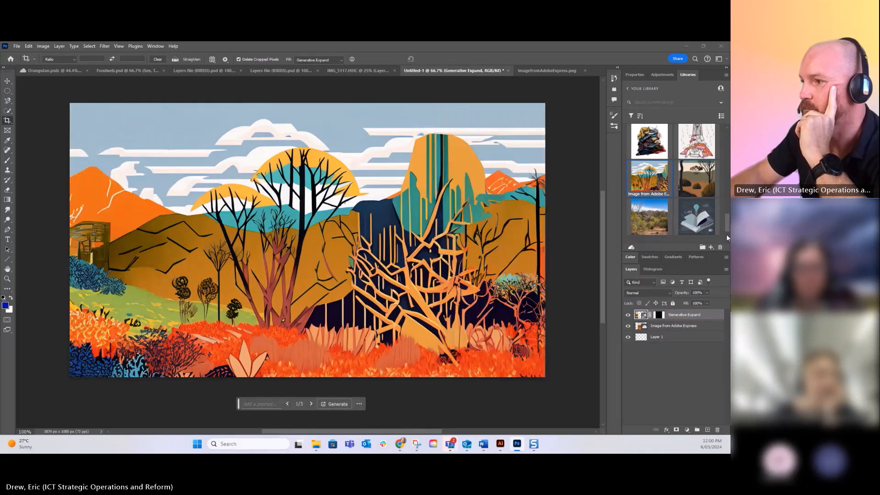
scroll(727, 234, "down", 2)
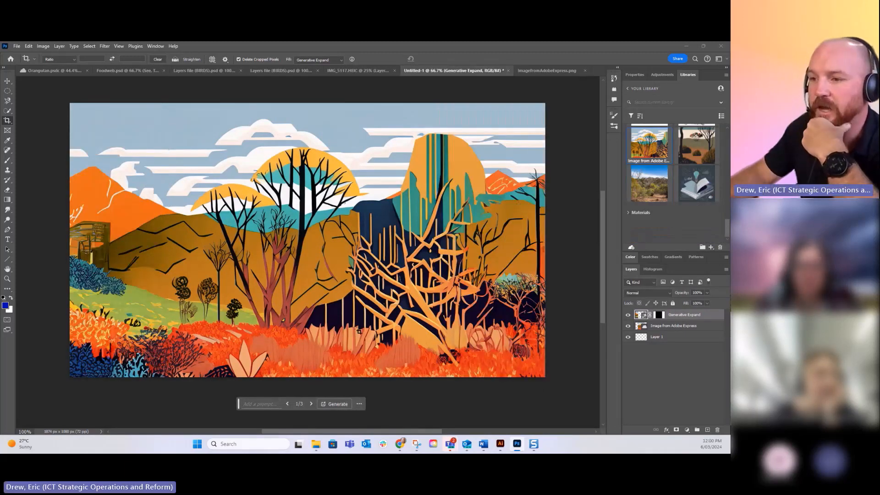
left_click(639, 75)
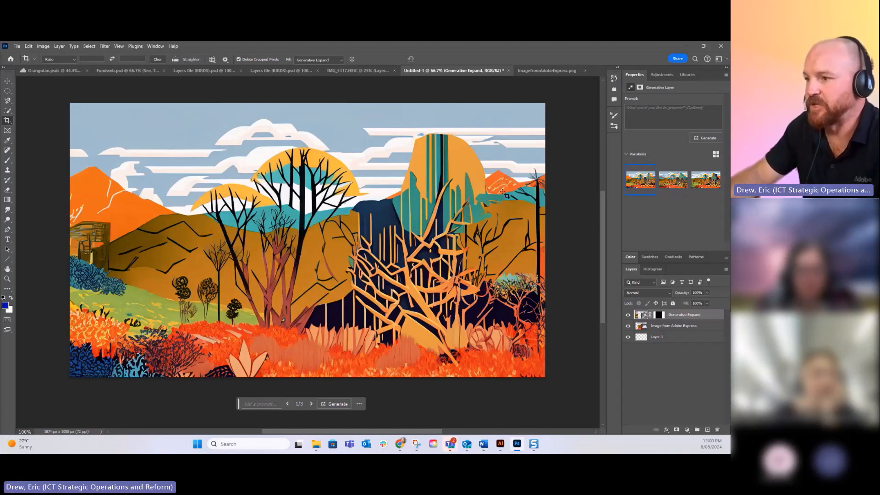
Hide and show the Generative Expand and Image from Adobe Express layers in turn to compare the original and generated areas.
left_click(628, 315)
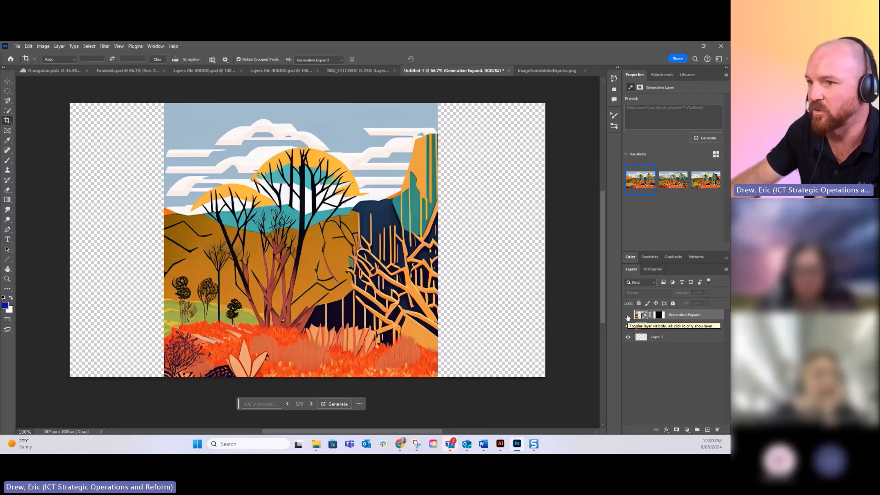
left_click(628, 315)
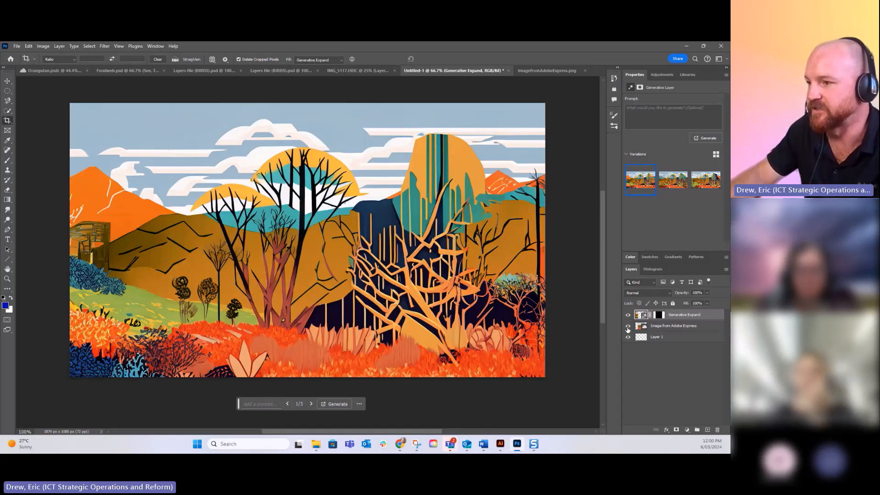
left_click(628, 326)
left_click(628, 326)
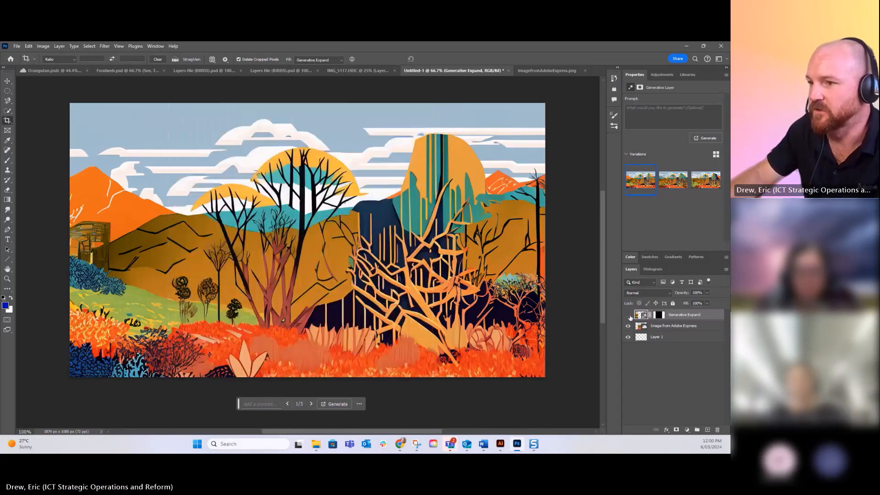
left_click(628, 315)
left_click(628, 315)
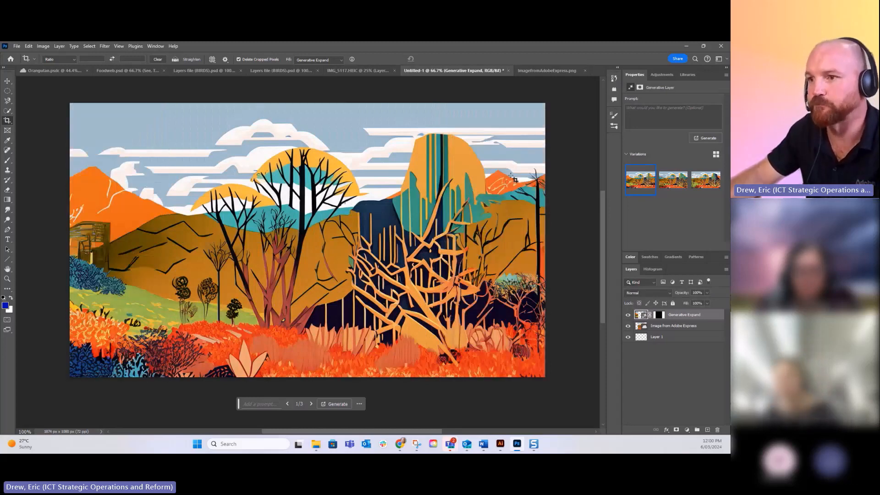
Switch to Adobe Firefly in the browser and generate images from the prompt "Australian bushland scen with trees and shrubs".
mouse_move(400, 444)
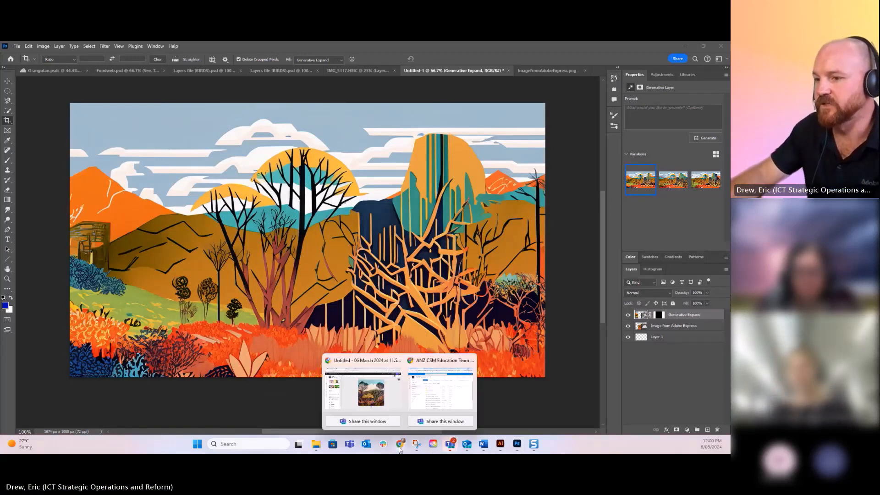
left_click(380, 399)
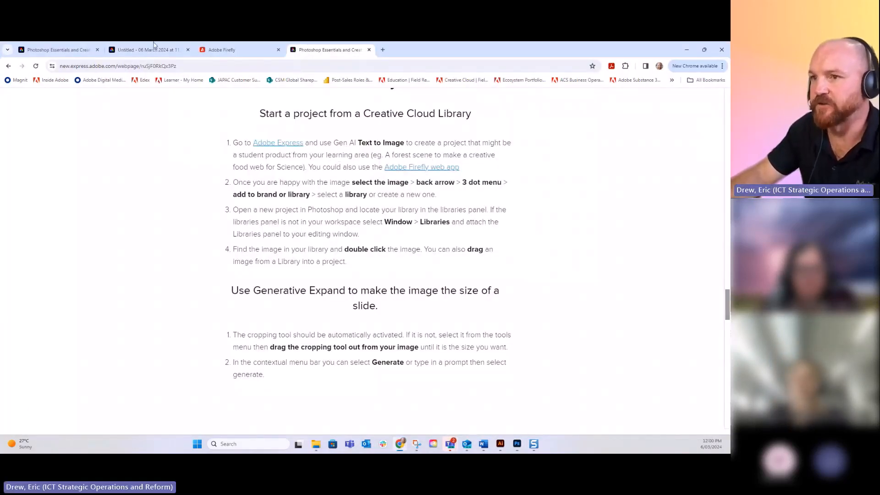
left_click(238, 51)
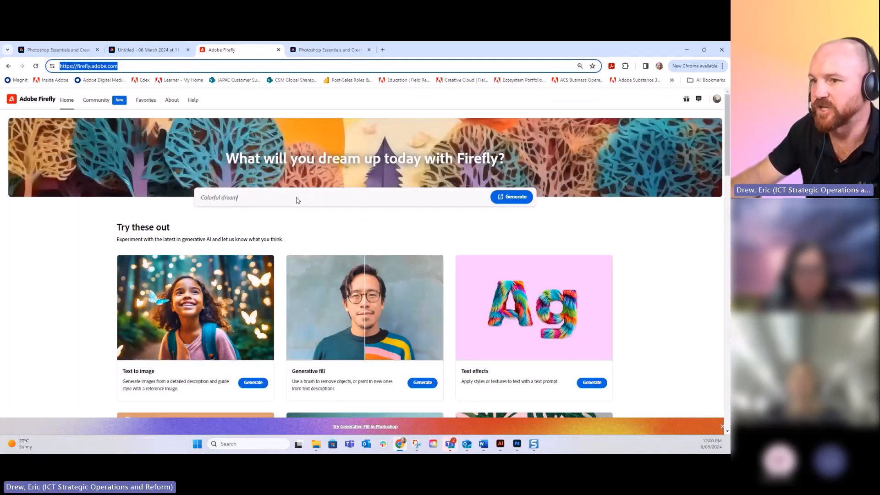
left_click(298, 200)
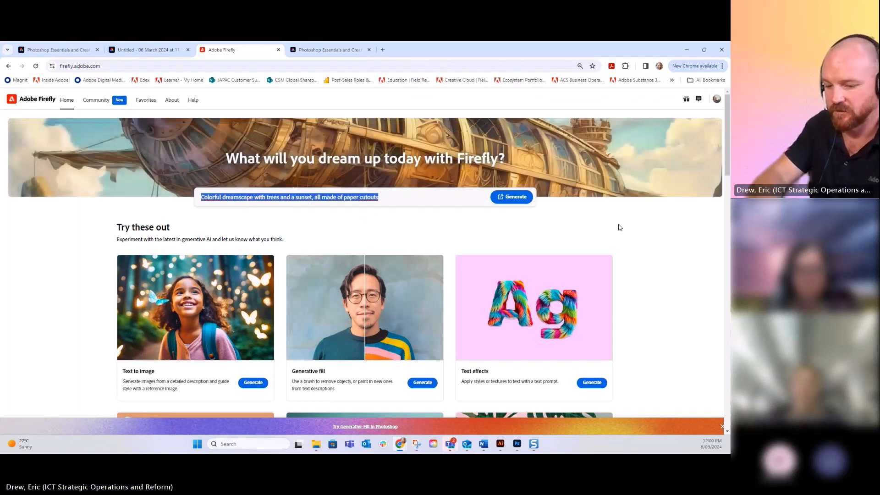
type("Australian bushland scen with trees and shr")
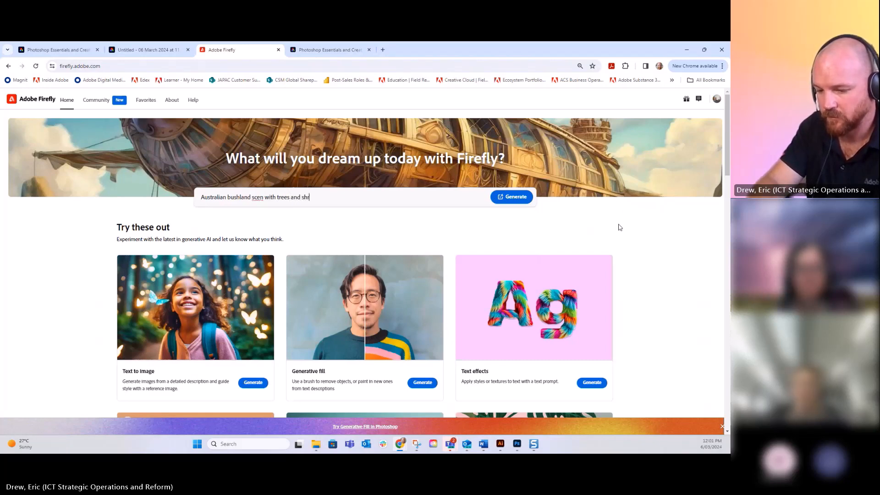
type("ubs")
key("Return")
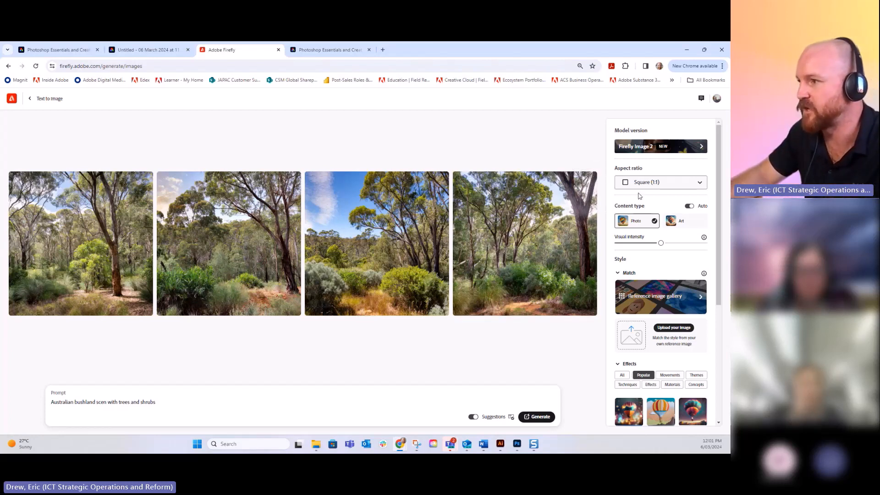
Set the content type to Art and add the Layered paper effect for the bushland images.
scroll(718, 152, "down", 1)
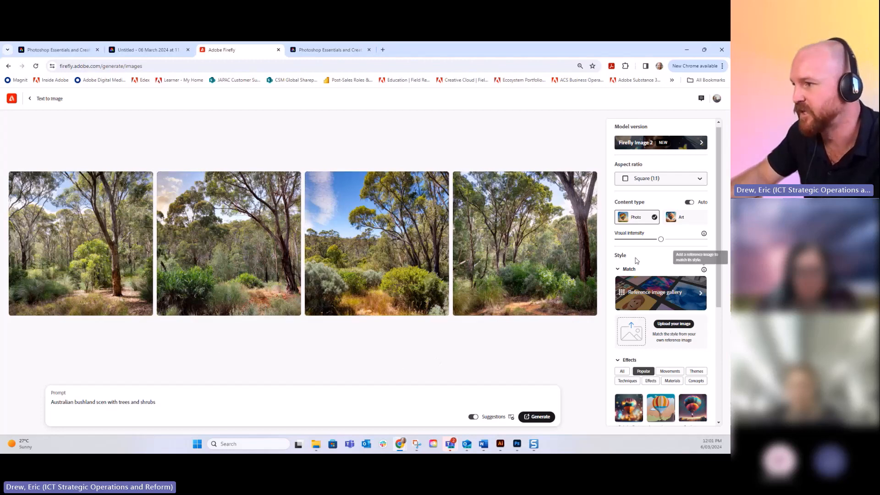
left_click(681, 217)
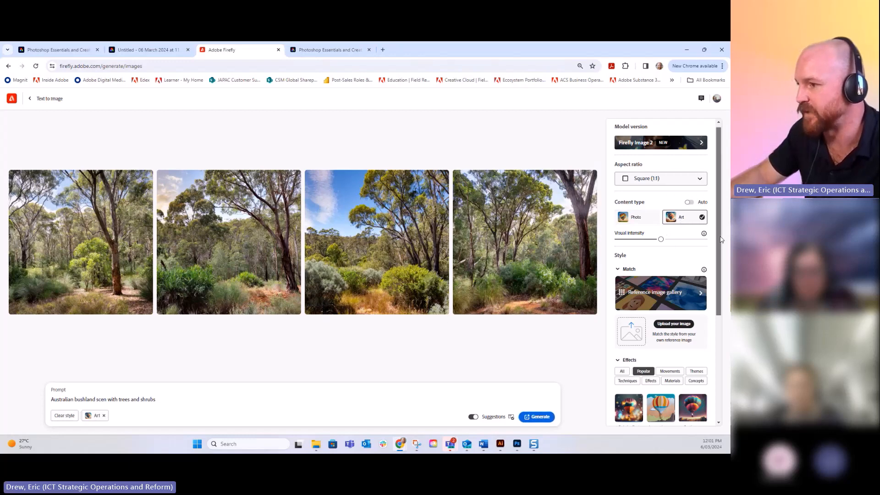
scroll(720, 239, "down", 3)
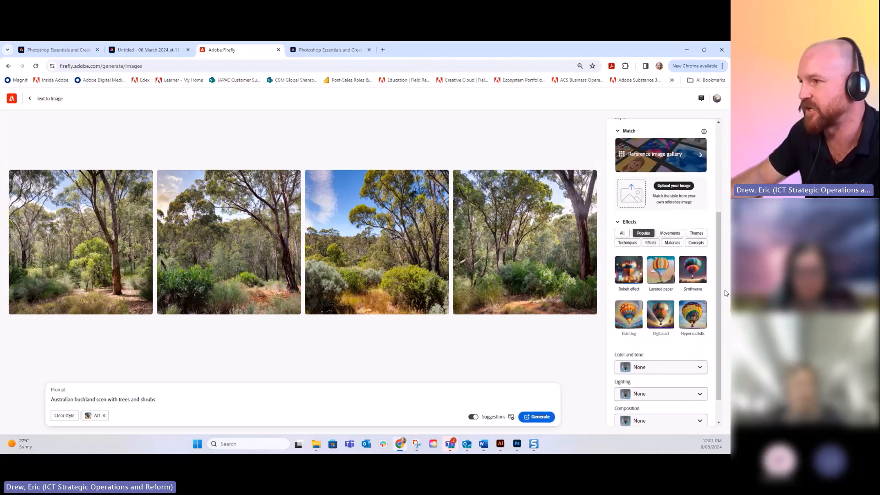
left_click(665, 281)
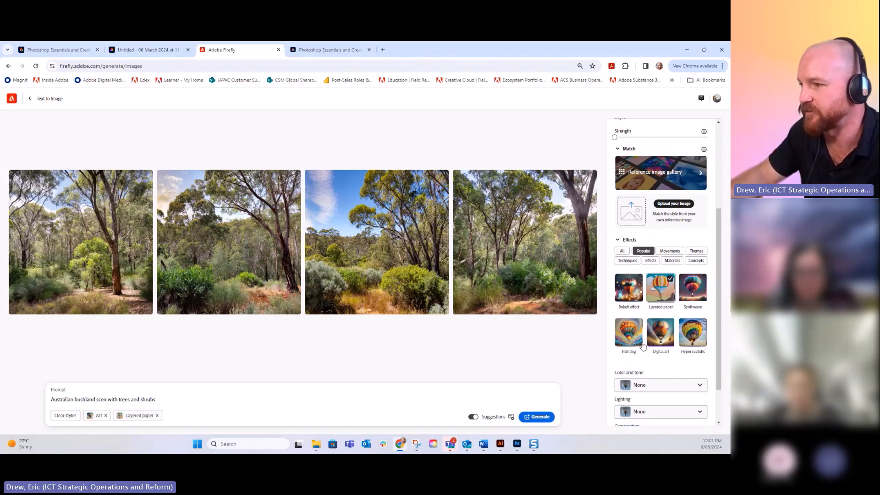
scroll(652, 244, "up", 2)
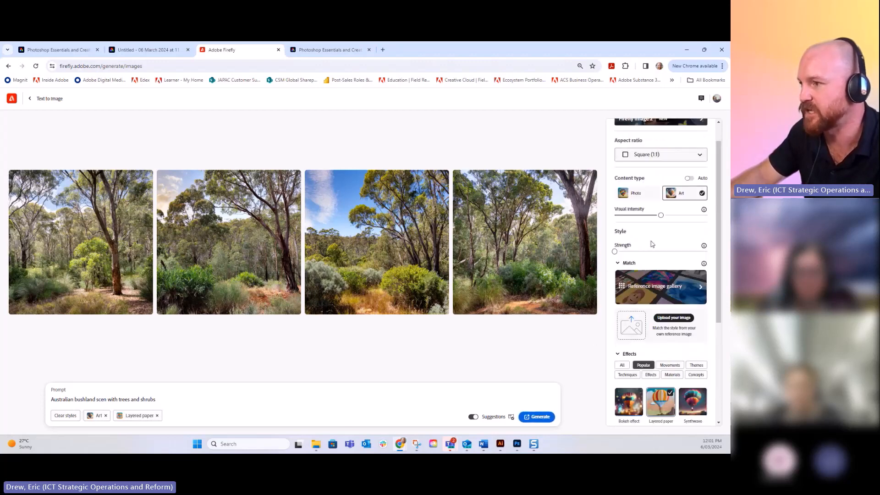
Generate the bushland images with the layered-paper art style, enlarge the fourth result and look at its editing options.
scroll(686, 215, "down", 3)
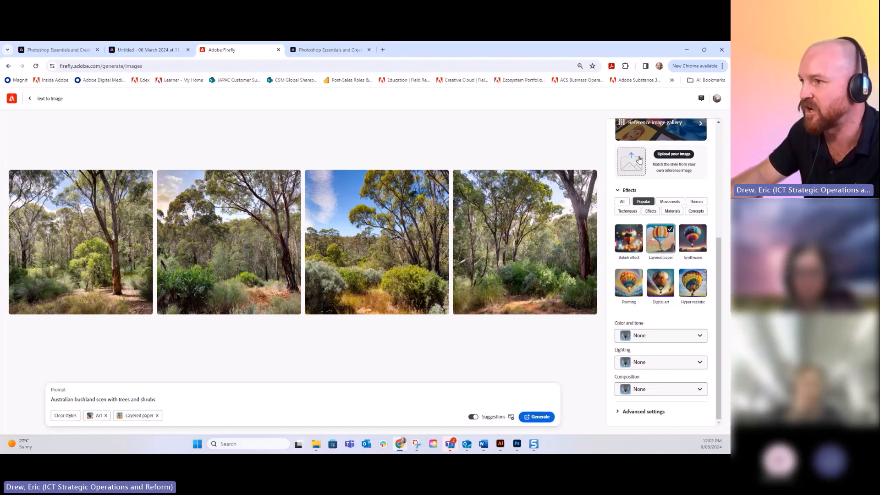
left_click(535, 420)
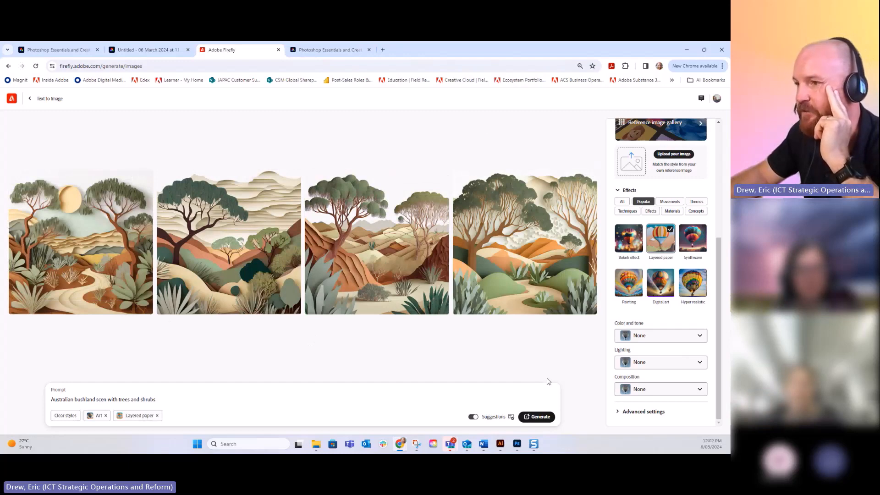
mouse_move(530, 278)
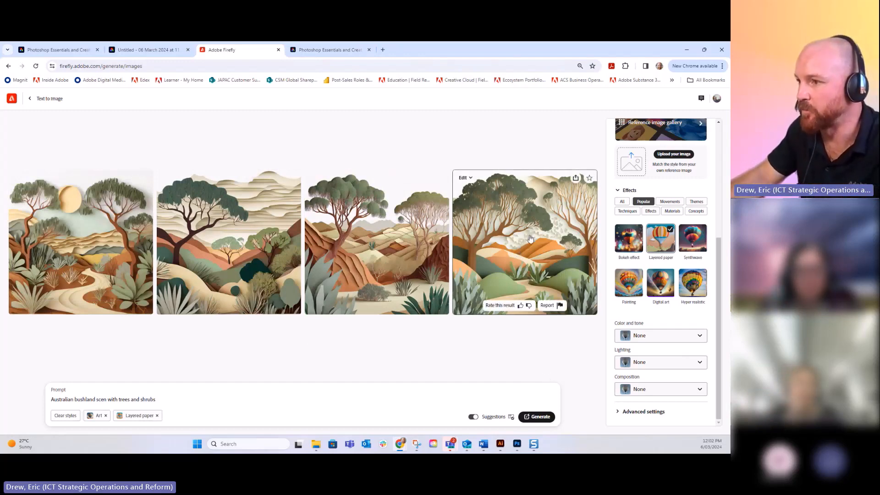
left_click(524, 237)
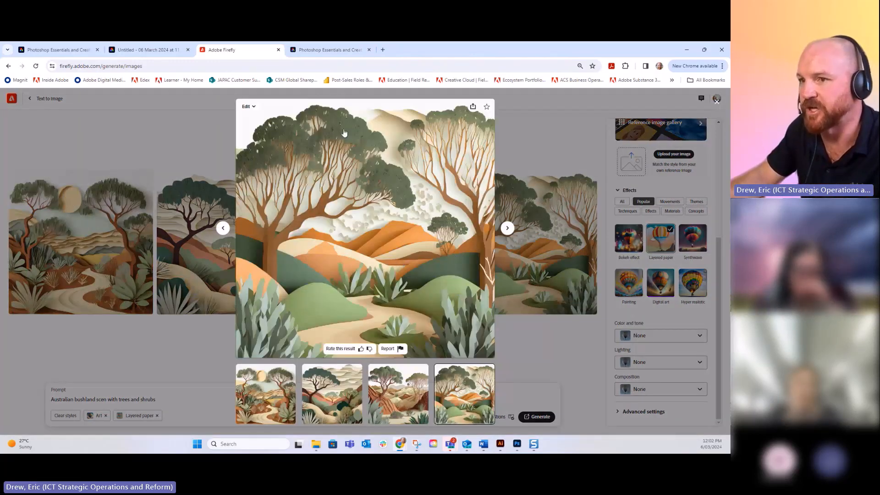
left_click(251, 107)
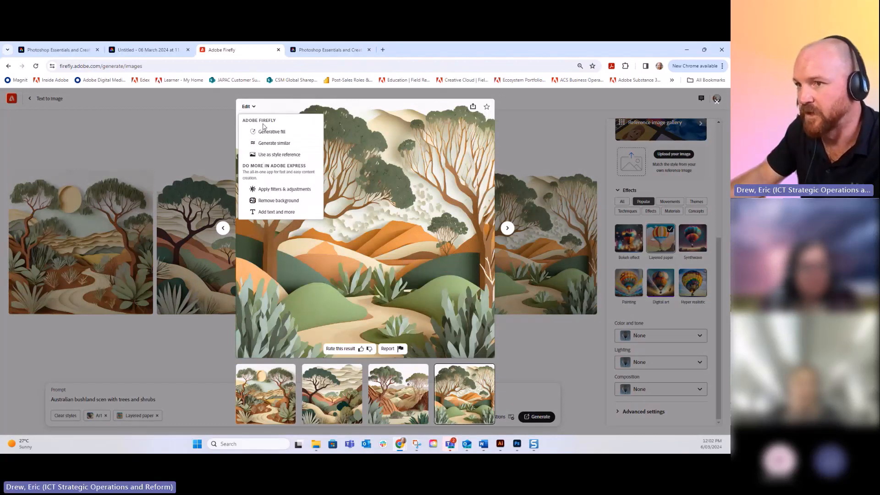
left_click(252, 108)
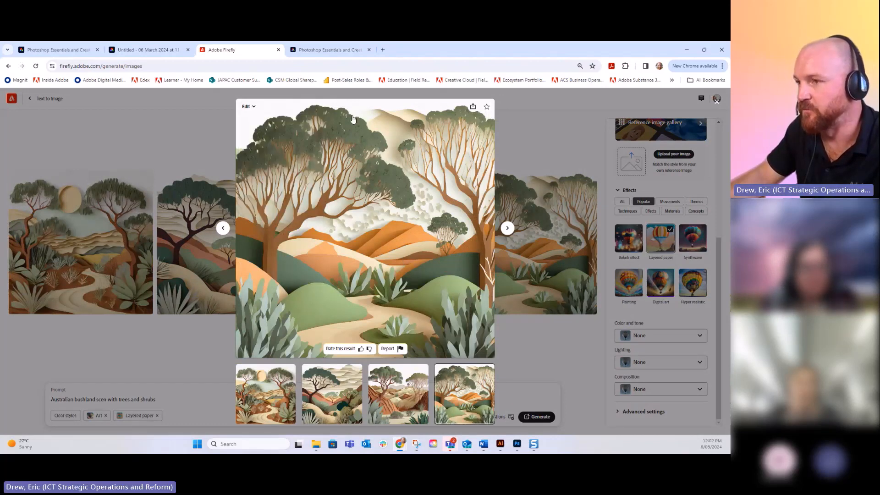
Save the enlarged layered-paper image to the Creative Cloud library named Your Library.
left_click(472, 108)
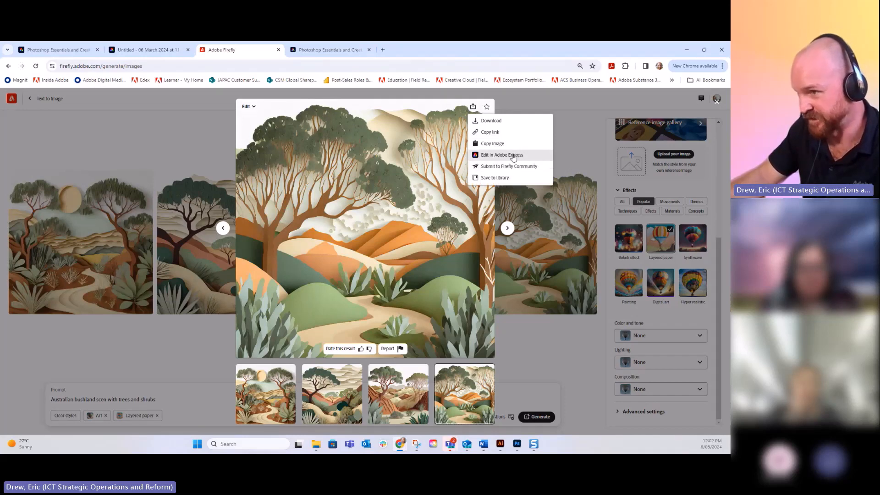
left_click(503, 178)
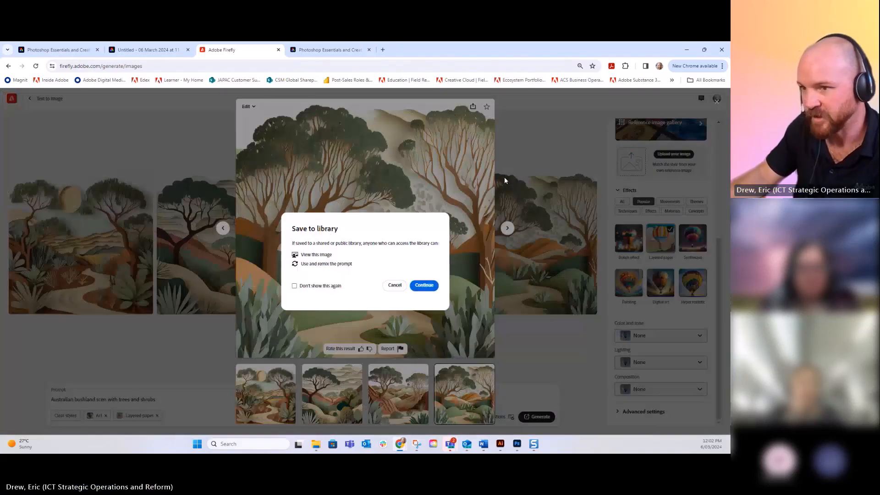
left_click(425, 286)
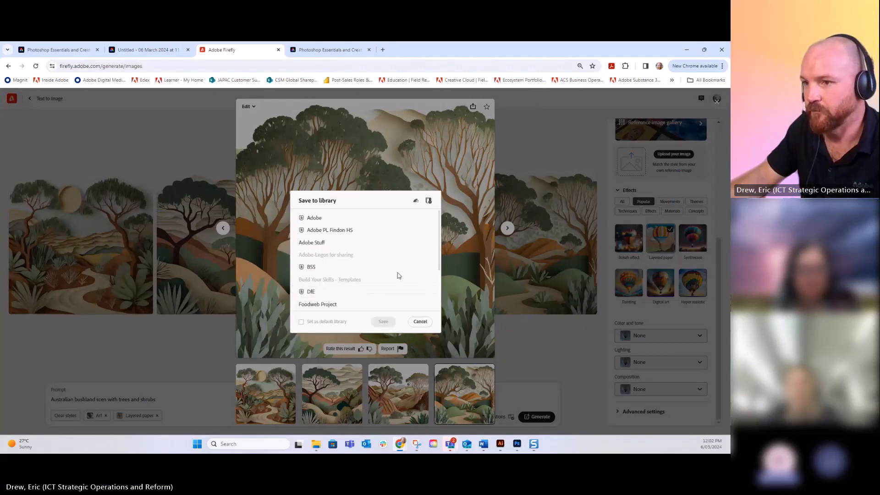
scroll(353, 264, "down", 2)
left_click(332, 303)
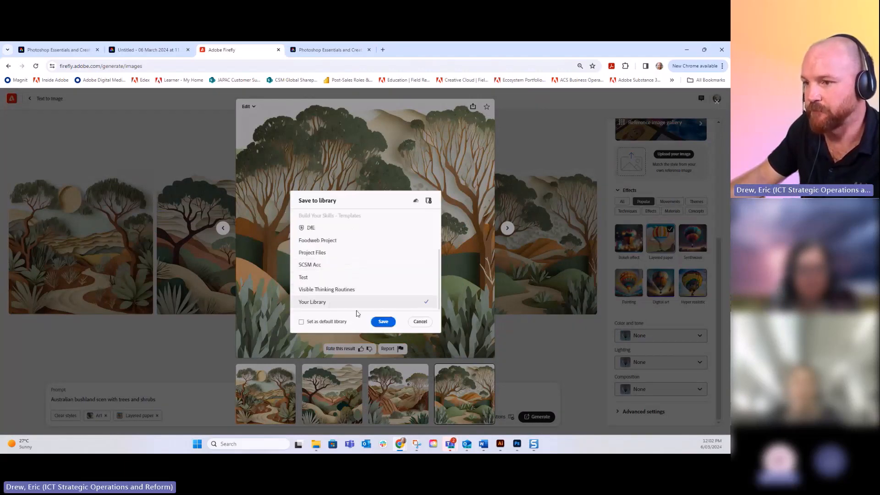
left_click(390, 322)
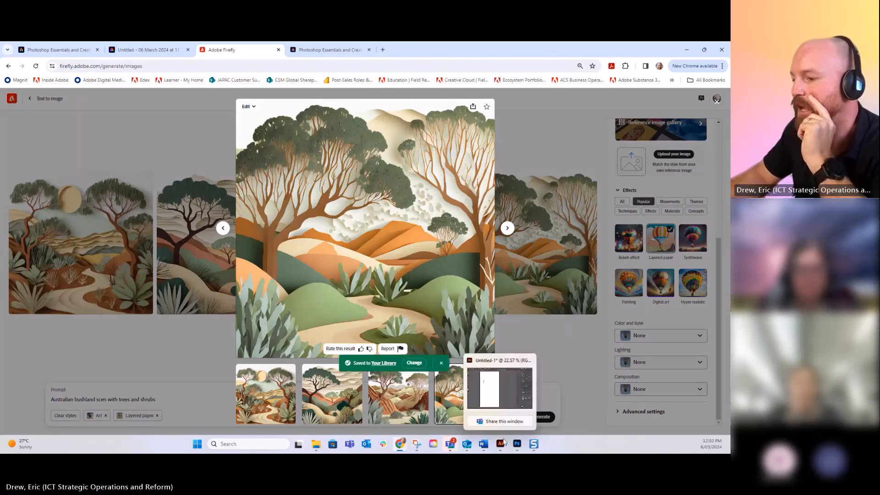
Switch to Photoshop and reload Your Library from the list of all Creative Cloud libraries.
left_click(517, 444)
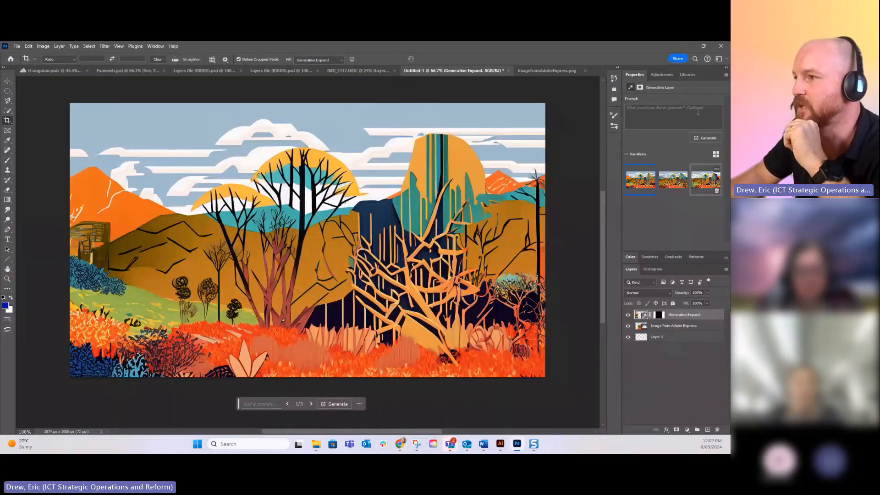
left_click(686, 74)
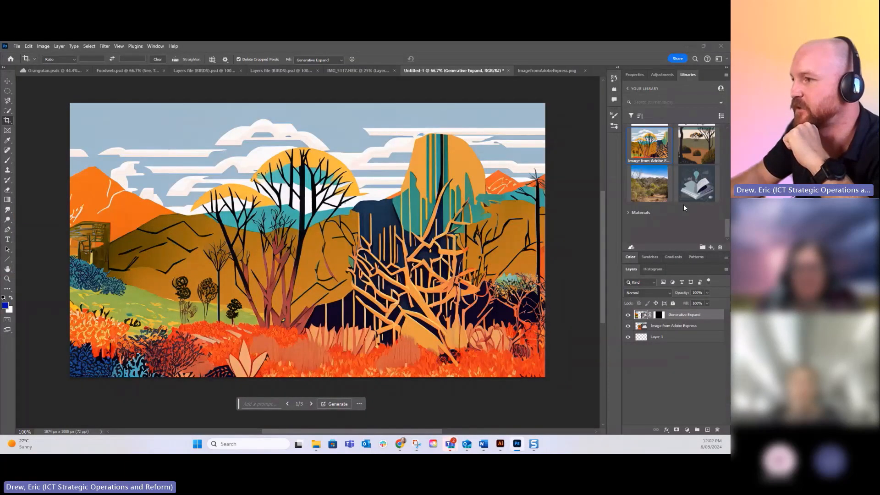
scroll(683, 204, "up", 5)
scroll(684, 208, "down", 3)
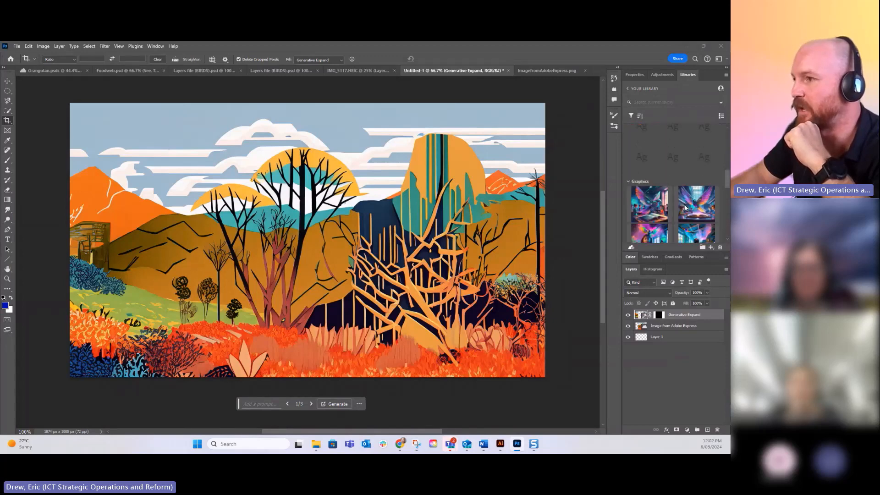
left_click(628, 89)
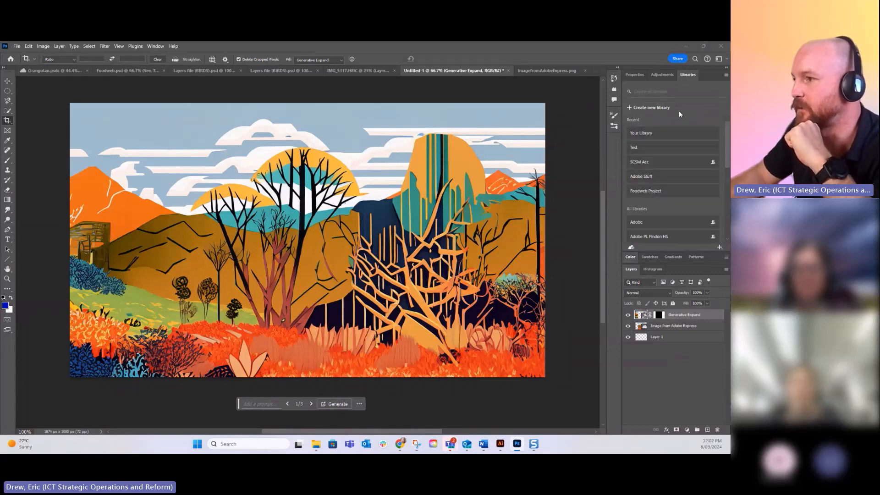
scroll(693, 183, "down", 5)
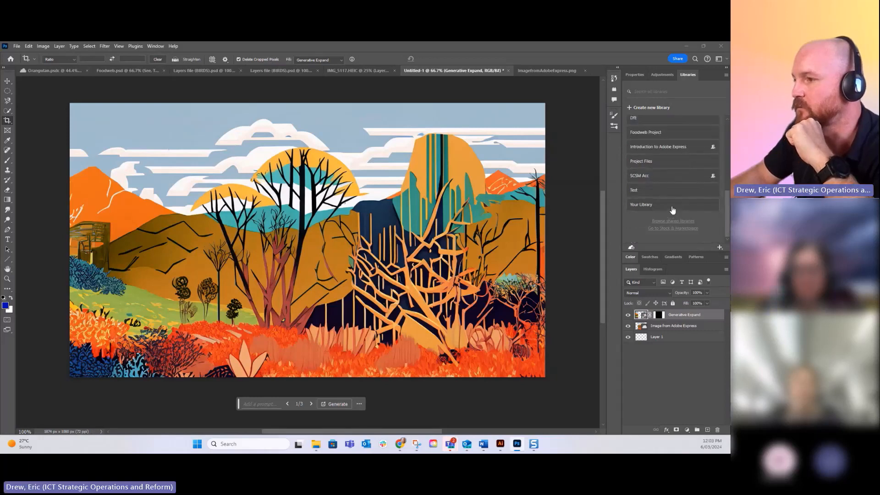
left_click(672, 207)
Find the new layered-paper bushland image among the library graphics and open it as its own document.
scroll(695, 170, "down", 5)
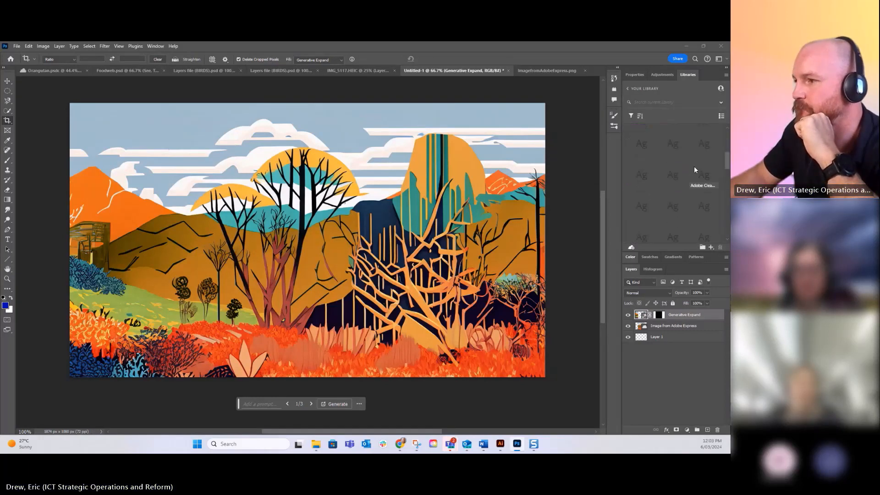
scroll(693, 169, "down", 2)
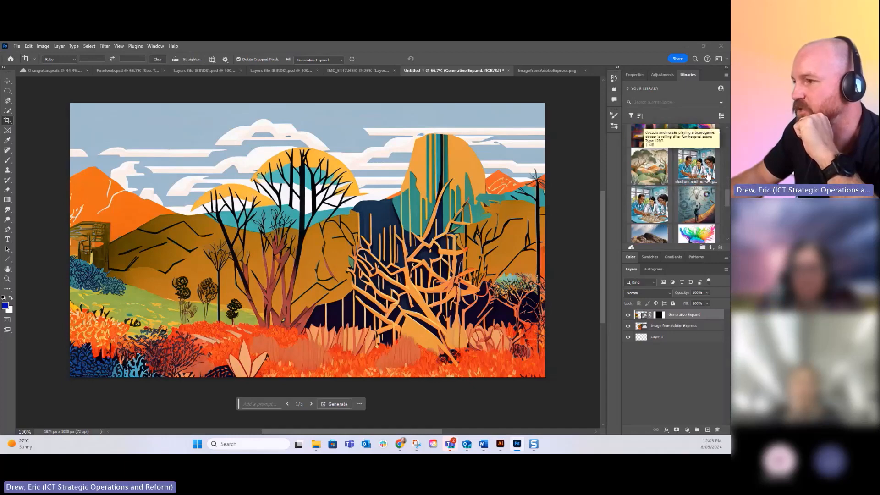
scroll(708, 176, "down", 5)
scroll(708, 176, "up", 5)
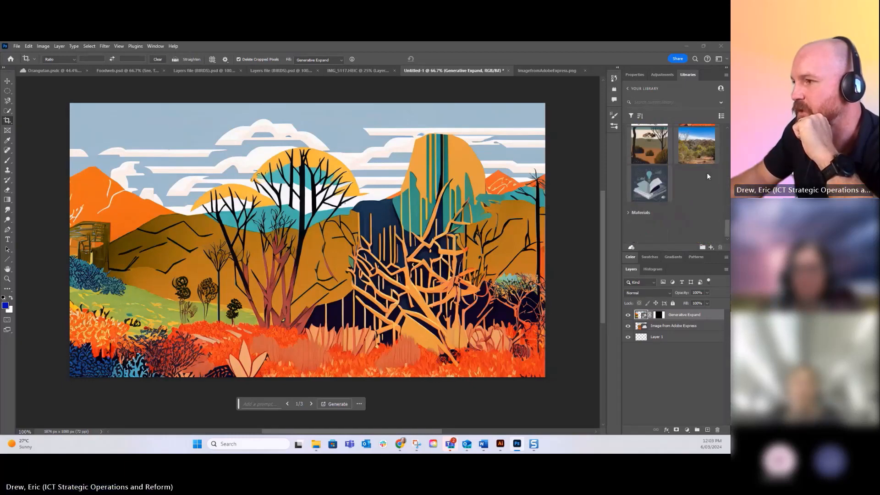
scroll(709, 177, "up", 3)
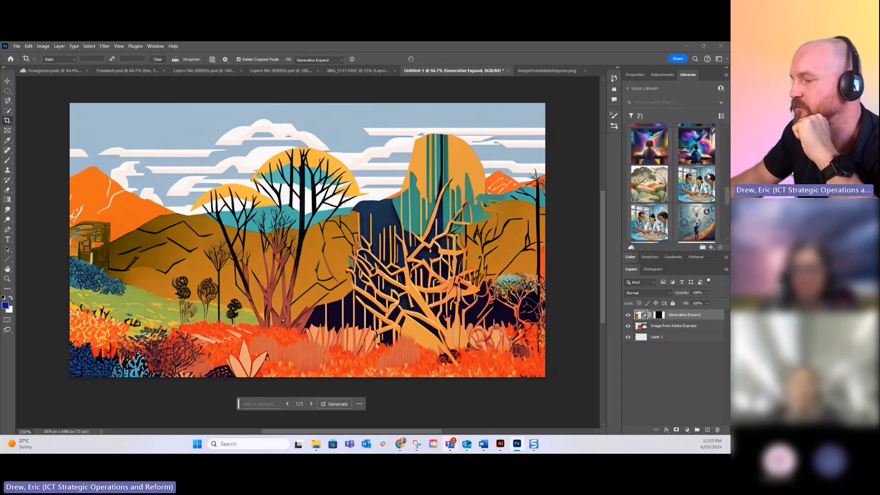
double_click(650, 186)
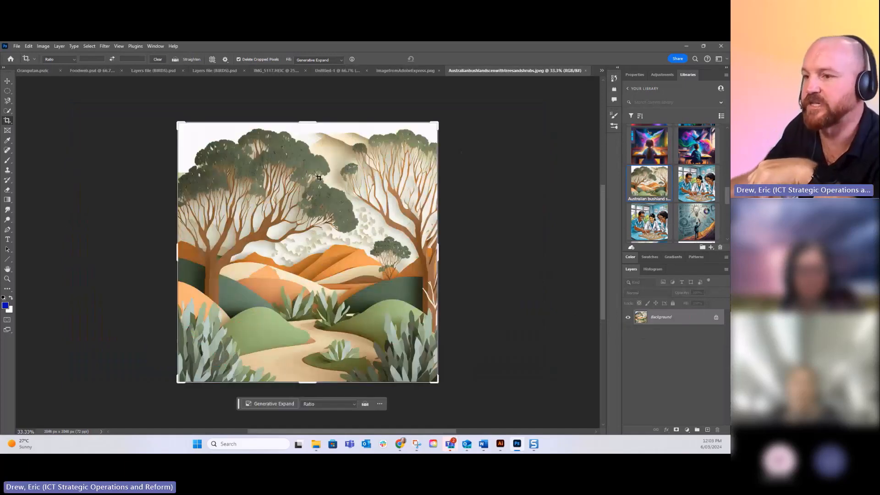
Extend the bushland image's canvas on both sides to about 3670 px wide and fill it using Generative Expand without a prompt.
left_click_drag(439, 254, 494, 252)
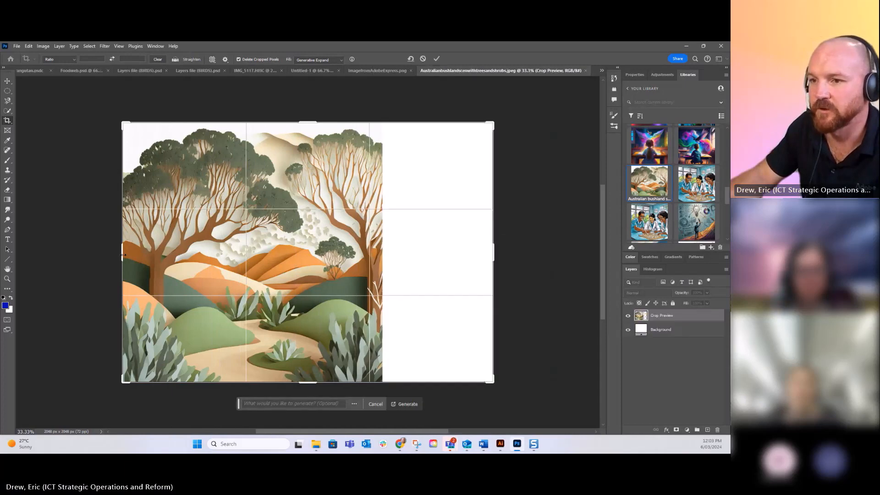
left_click_drag(122, 253, 74, 253)
left_click(400, 407)
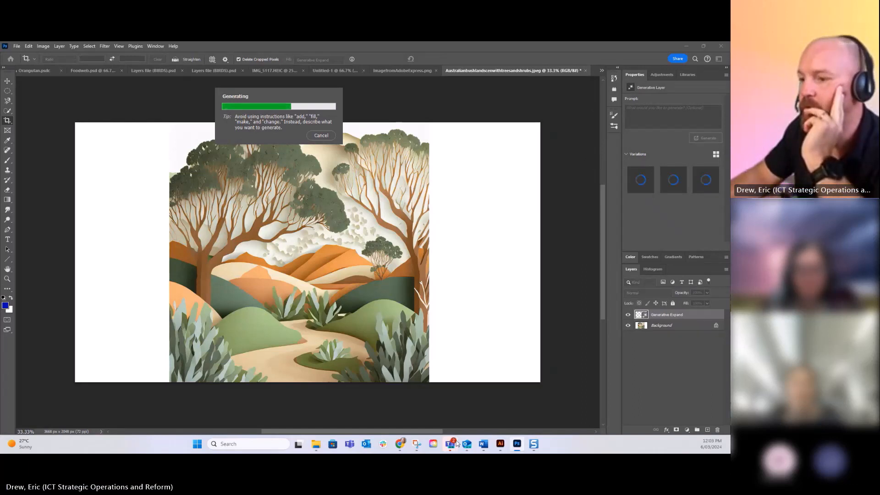
Switch to the Photoshop Essentials web page in the browser and read from the Generative Expand instructions to Layers and Layer Masks.
mouse_move(400, 444)
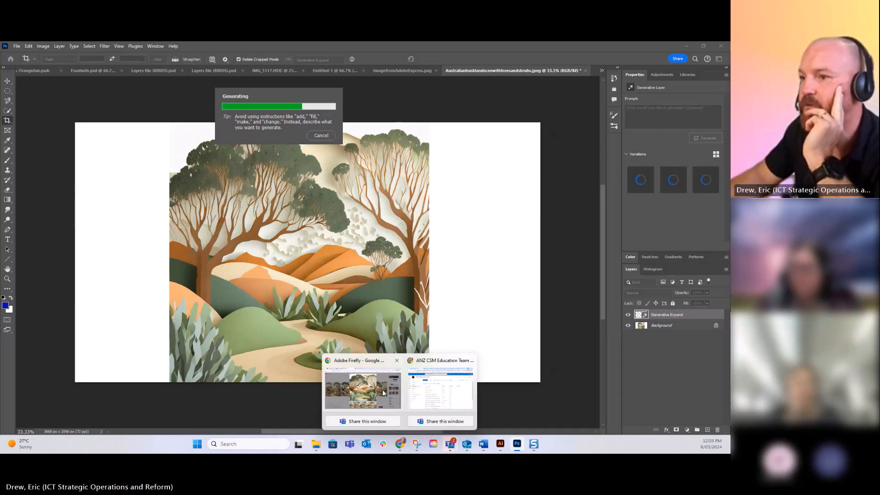
left_click(384, 393)
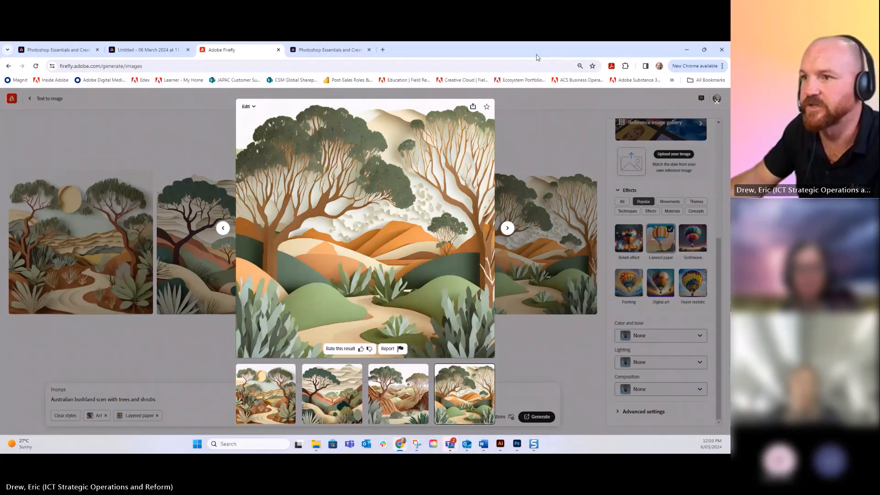
left_click(323, 50)
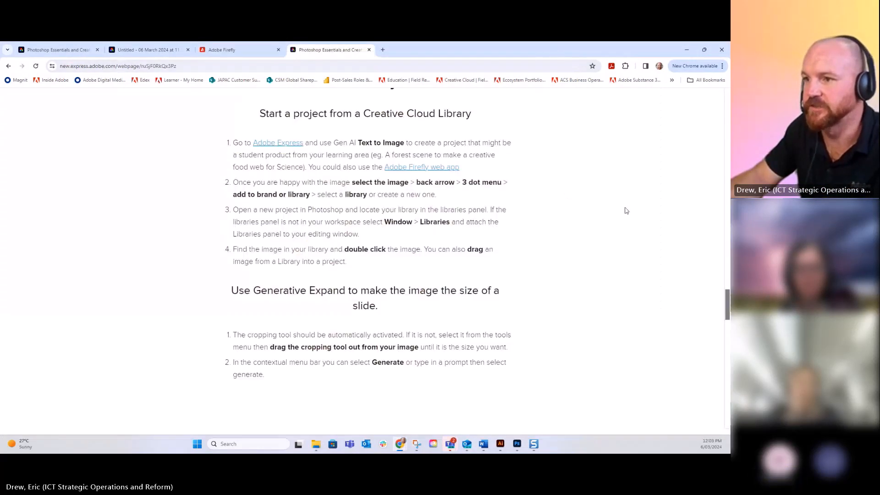
scroll(426, 154, "down", 1)
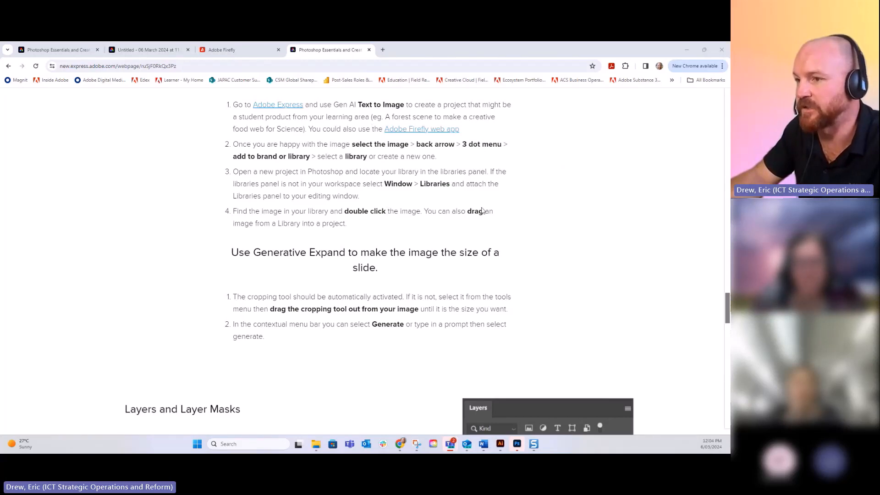
scroll(522, 225, "down", 2)
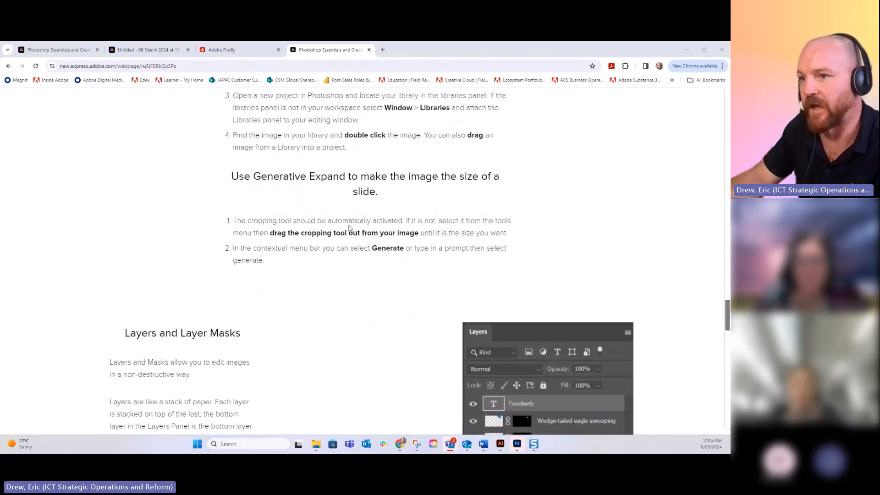
scroll(350, 228, "down", 1)
scroll(456, 221, "down", 5)
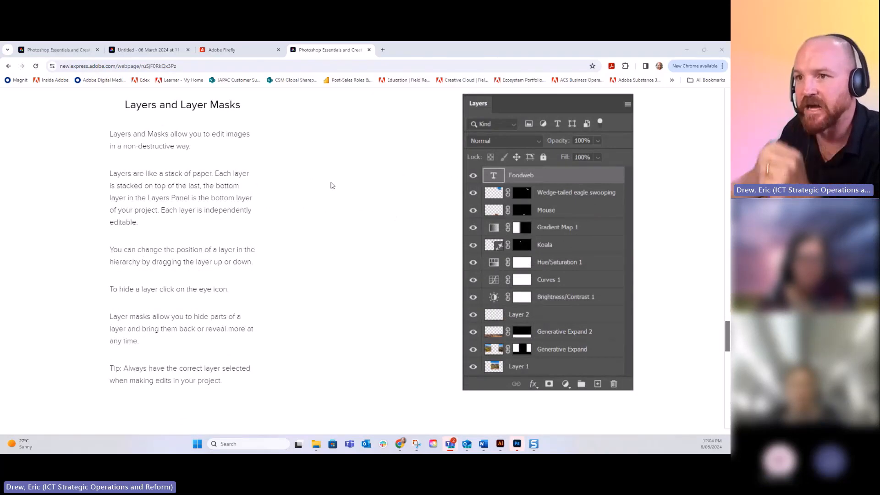
Switch to Photoshop's open Layers file (BIRDS).psd document and hide every layer above Background, from Rainbow up to Flamingo.
left_click(518, 447)
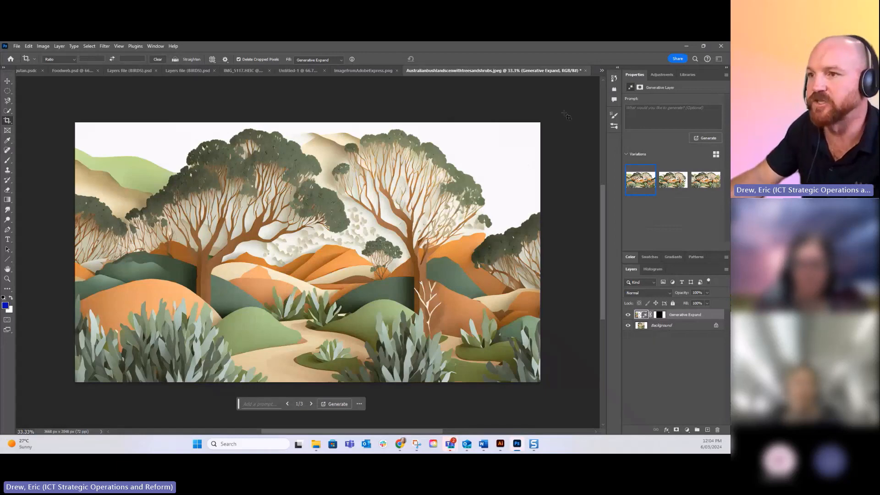
left_click(187, 73)
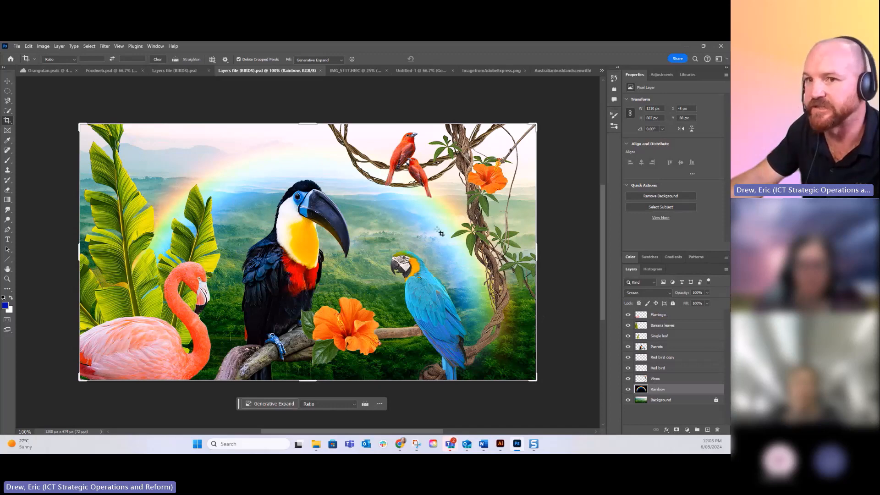
left_click(629, 389)
left_click(628, 379)
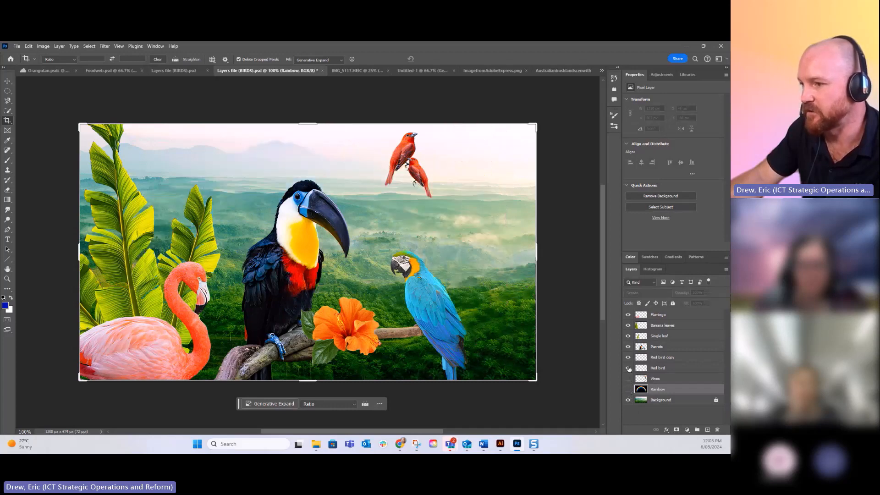
left_click(629, 368)
left_click(629, 357)
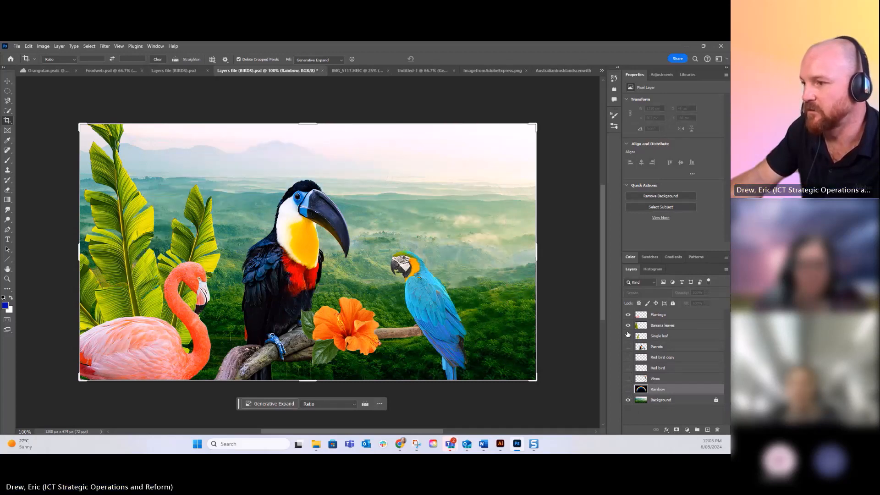
left_click(628, 336)
left_click(628, 325)
left_click(628, 315)
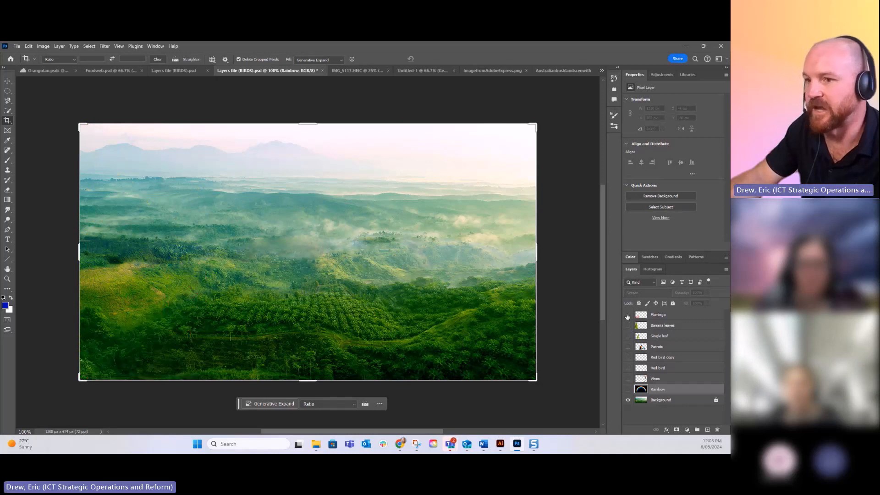
Show the hidden layers again one by one, from Rainbow up to Flamingo, to rebuild the birds scene.
left_click(629, 389)
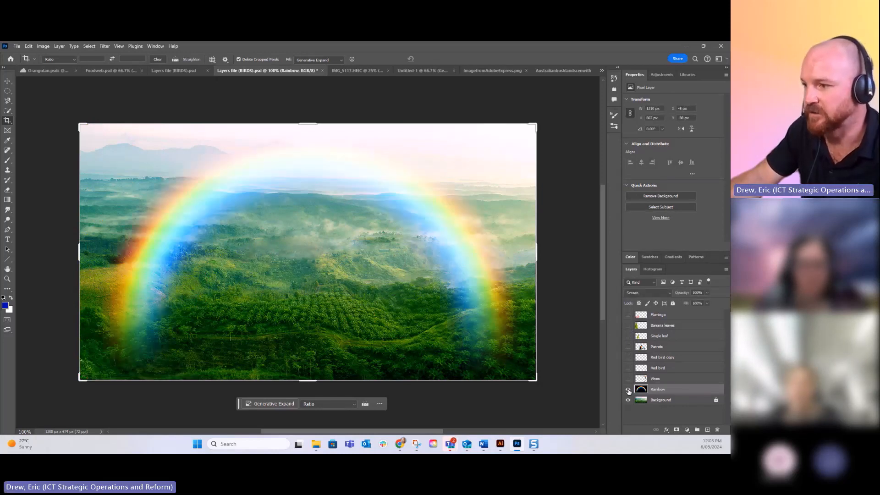
left_click(629, 379)
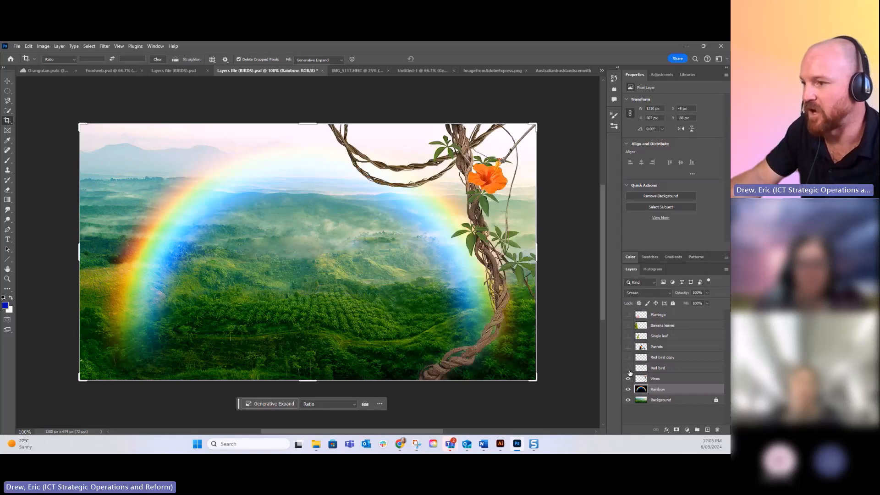
left_click(628, 369)
left_click(628, 358)
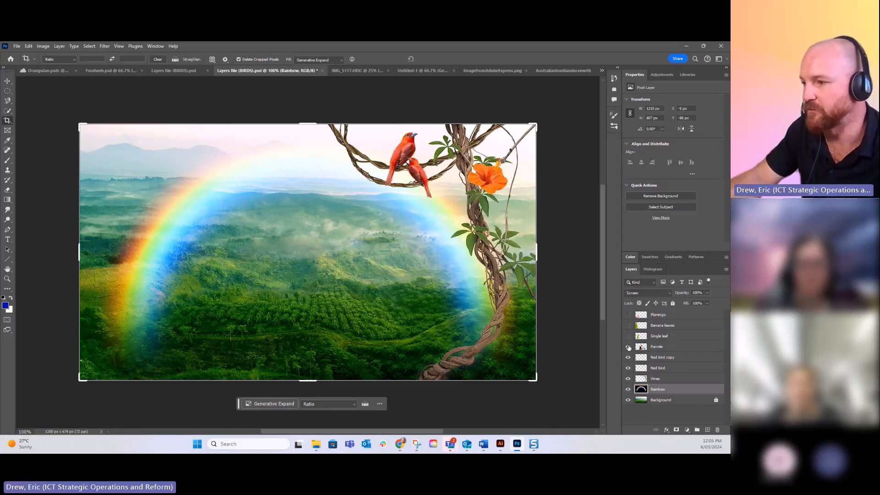
left_click(628, 347)
left_click(629, 336)
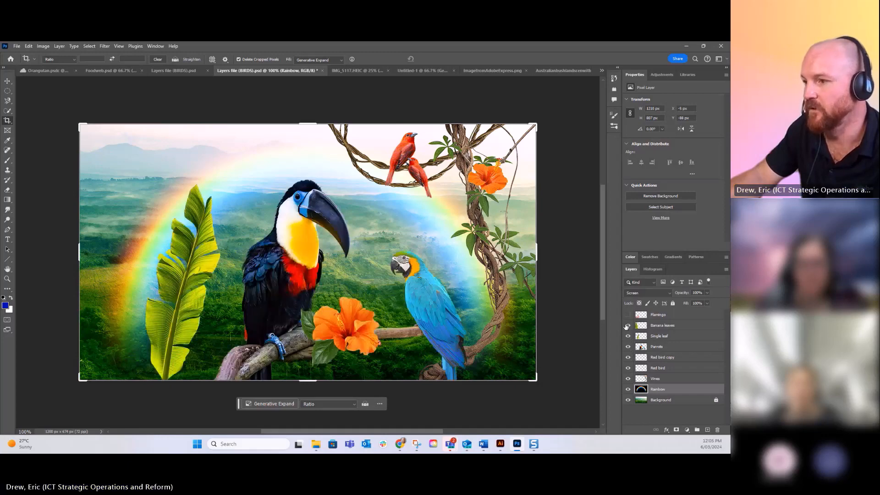
left_click(629, 326)
left_click(628, 315)
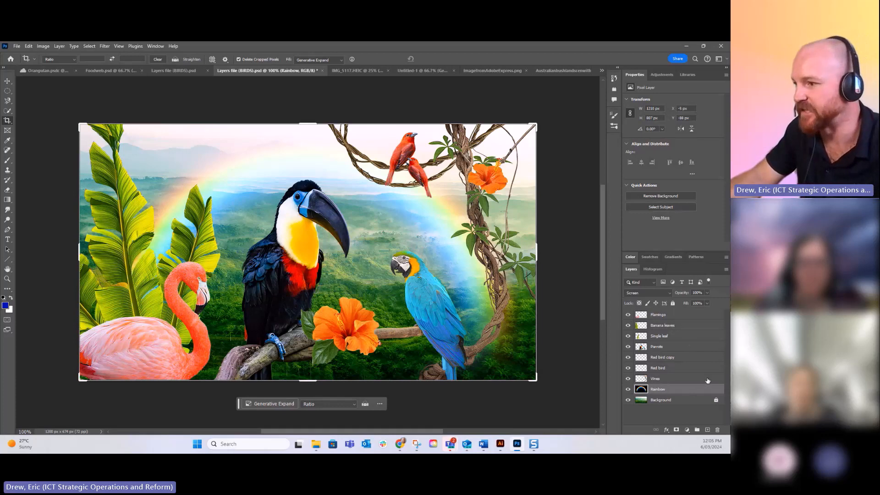
Place the IMG_5117 photo of the girl and dog as an embedded image directly above the Single leaf layer.
left_click(663, 337)
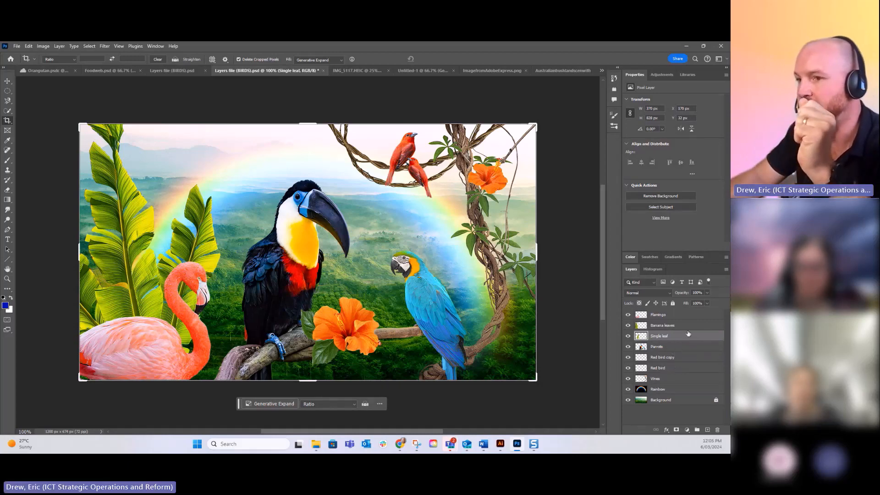
left_click(17, 46)
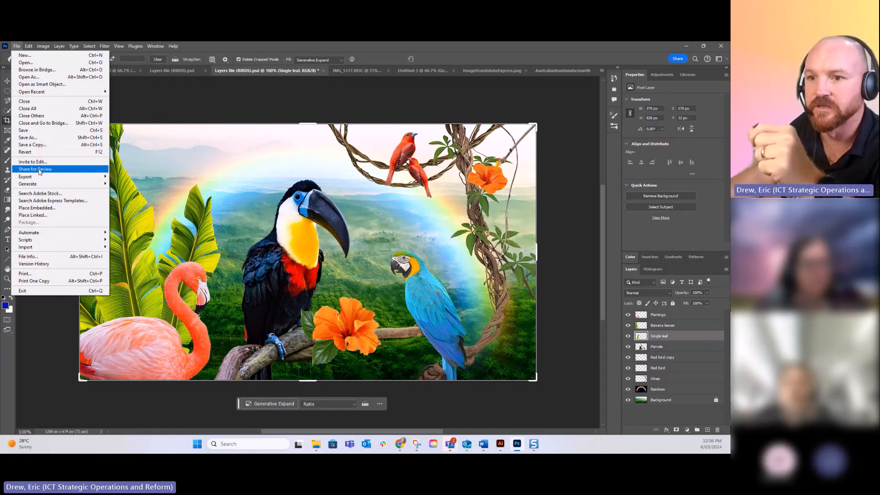
left_click(40, 209)
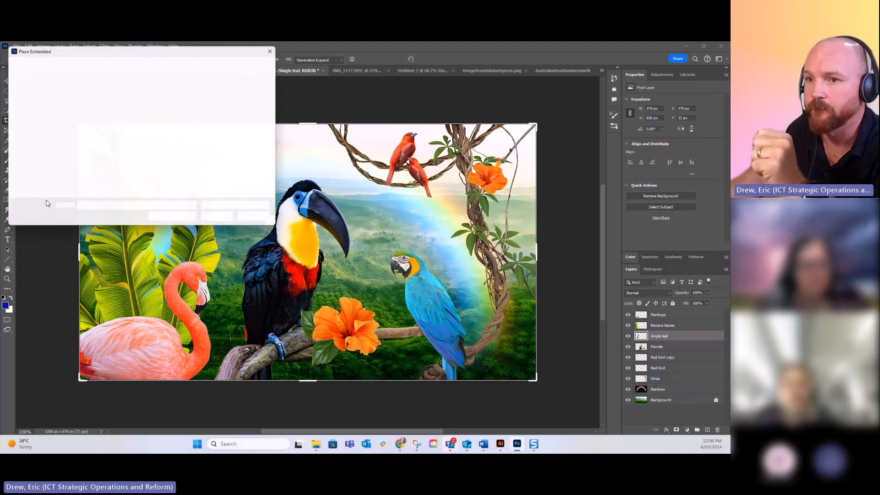
double_click(135, 120)
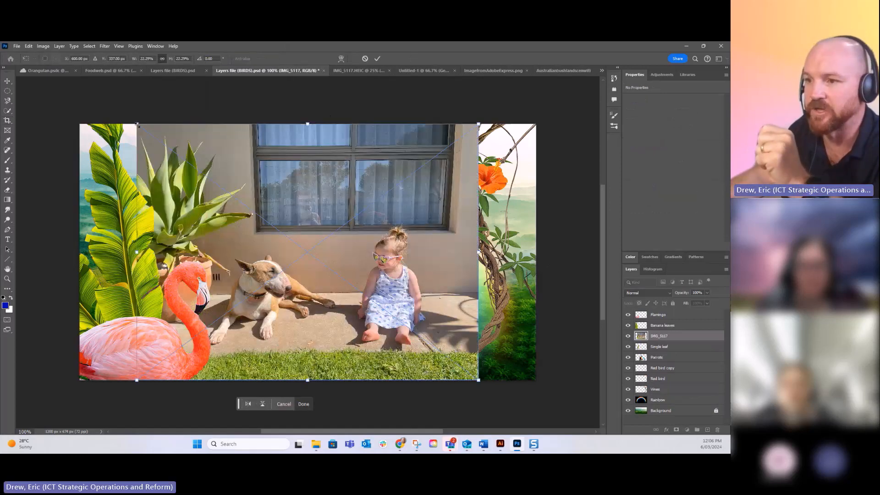
Scale the placed photo down to about 498 px wide, position it in the canvas's lower-right corner, and commit the transform.
left_click_drag(136, 123, 259, 227)
left_click_drag(355, 306, 431, 321)
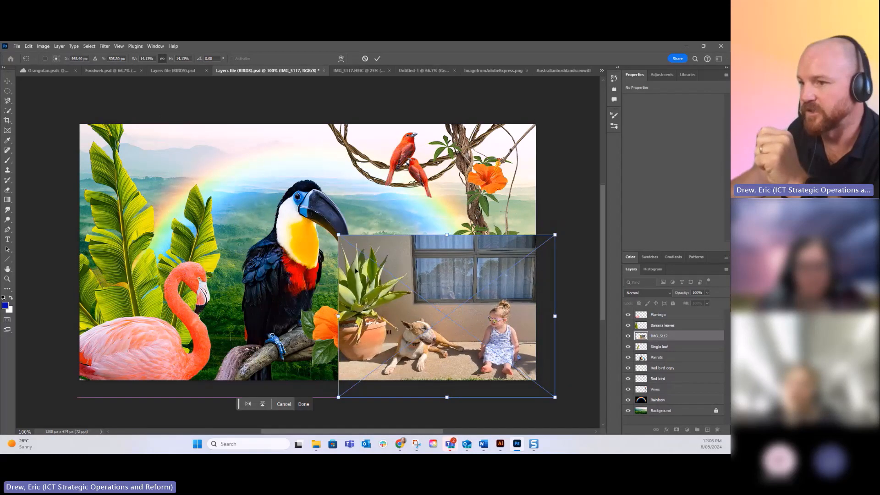
left_click_drag(338, 234, 365, 255)
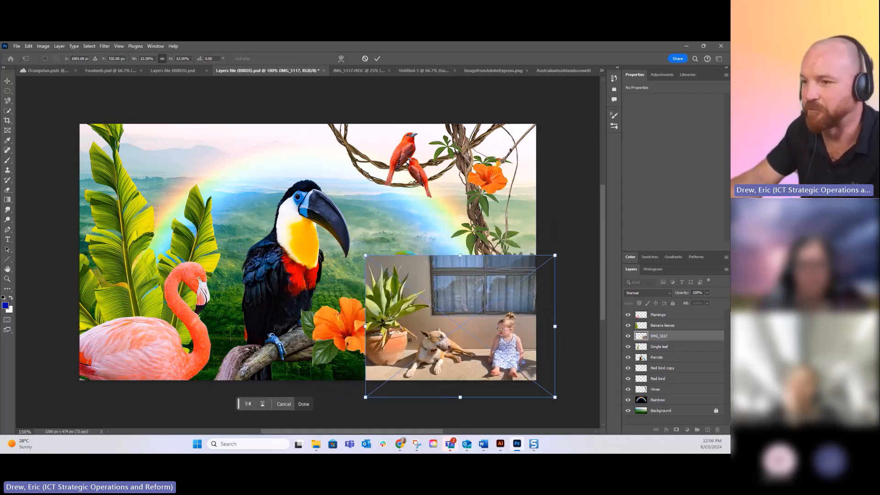
left_click(377, 58)
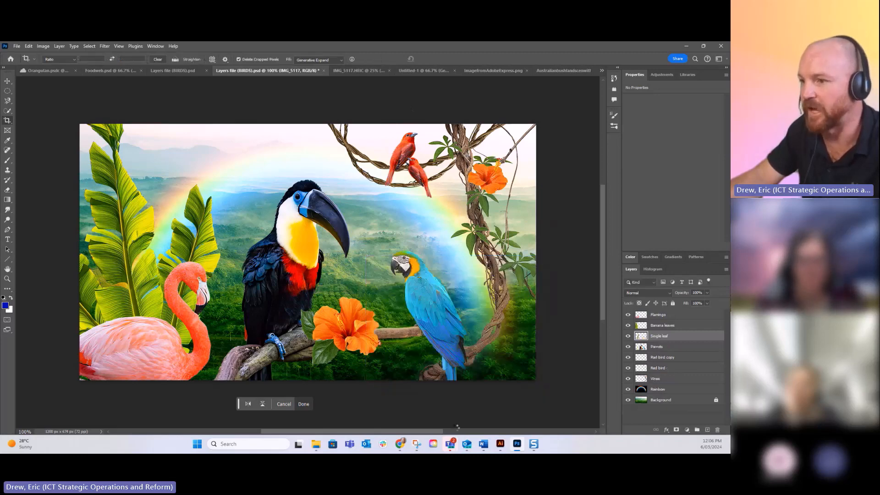
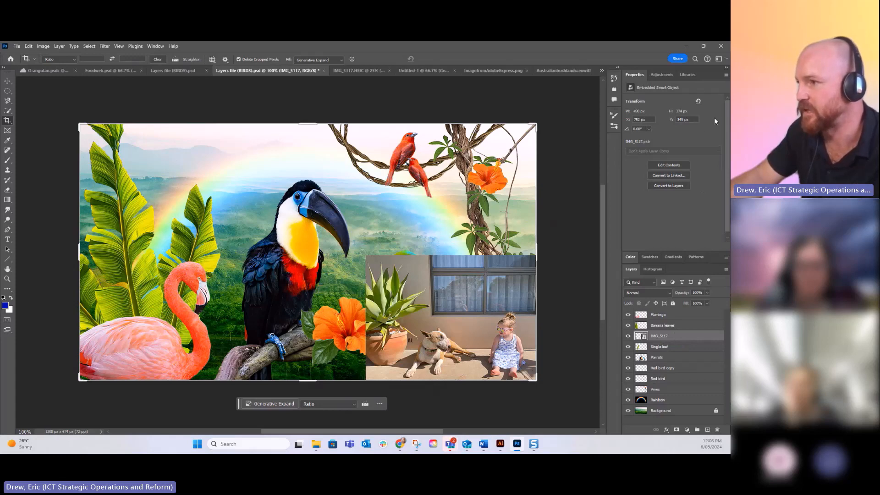
Switch to the Move tool and run Select Subject on the IMG_5117 layer.
left_click(7, 83)
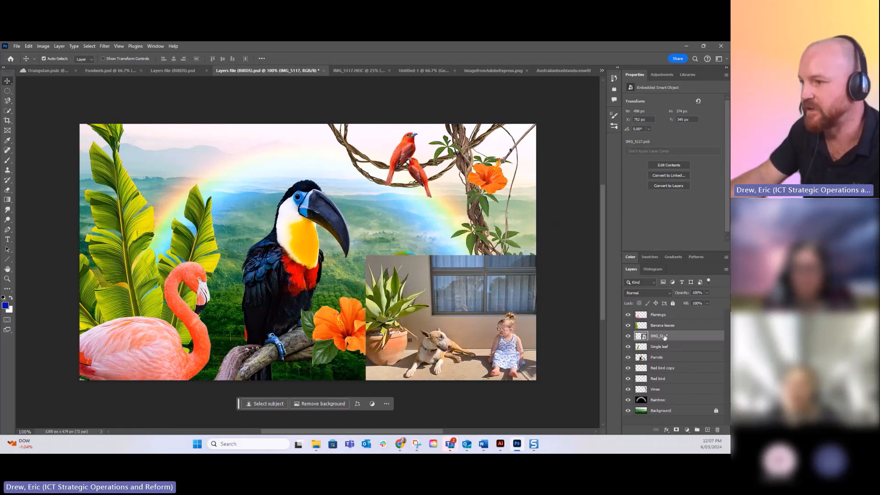
left_click(663, 349)
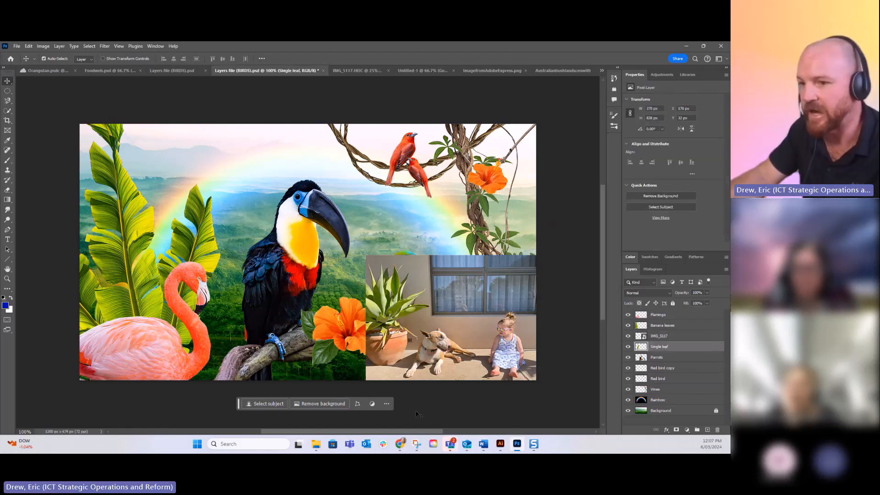
left_click(664, 338)
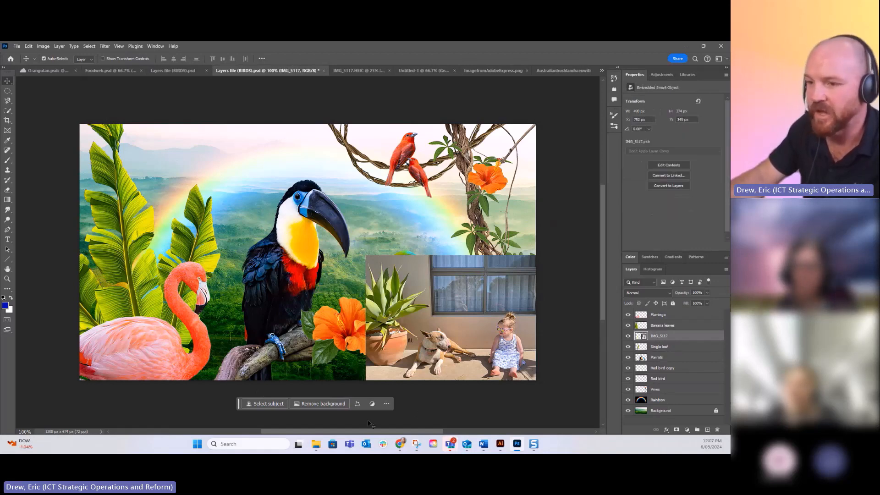
left_click(269, 405)
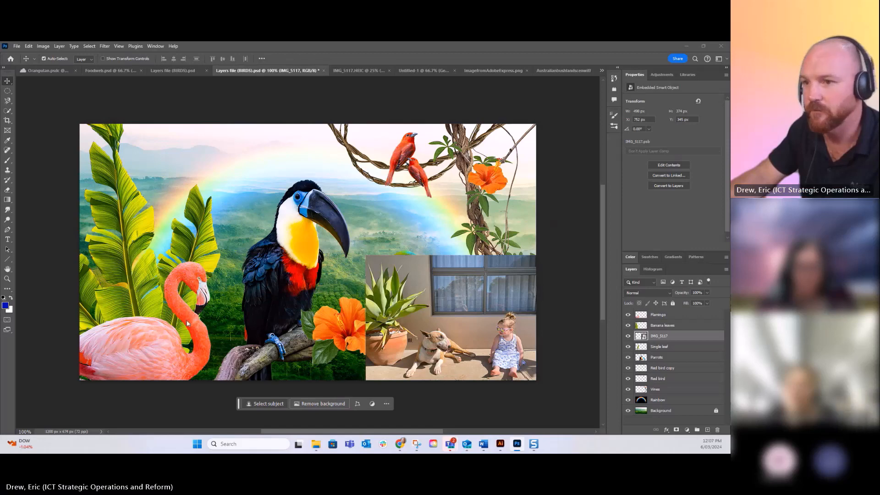
left_click(260, 405)
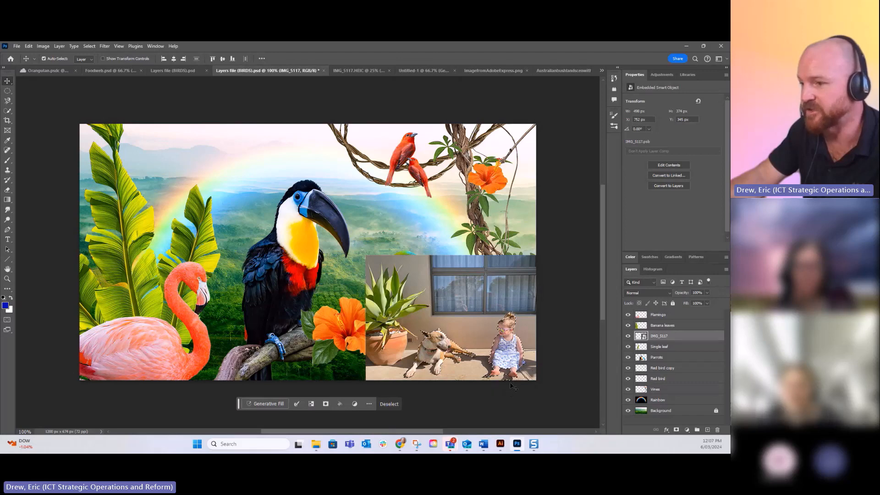
Subtract the stray area beneath the girl's feet from the selection, using the Quick Selection tool with a 20 px brush.
left_click(8, 111)
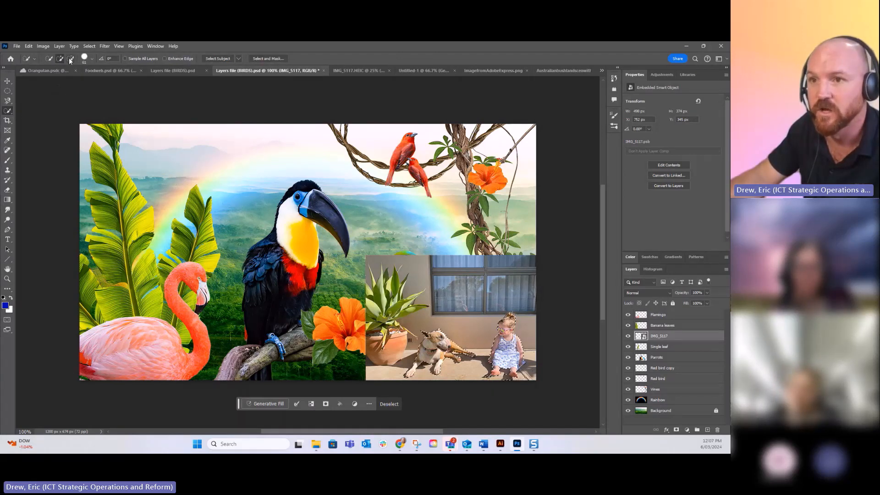
left_click(92, 59)
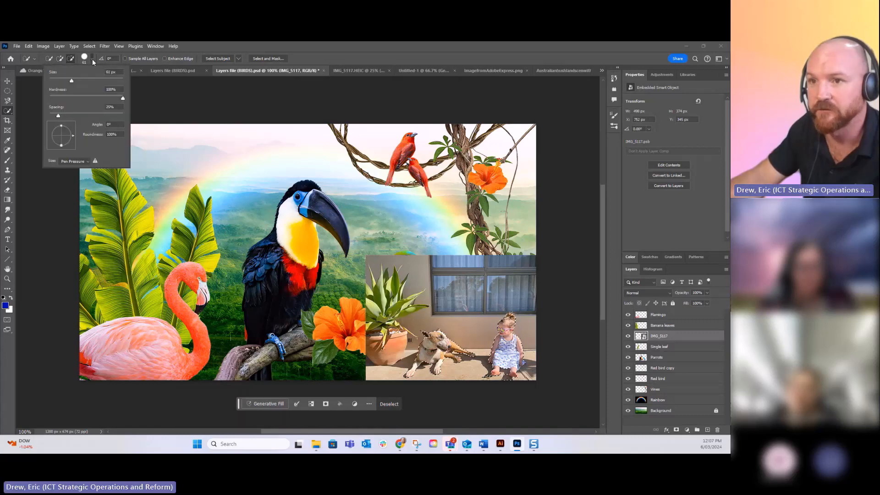
left_click_drag(70, 81, 62, 82)
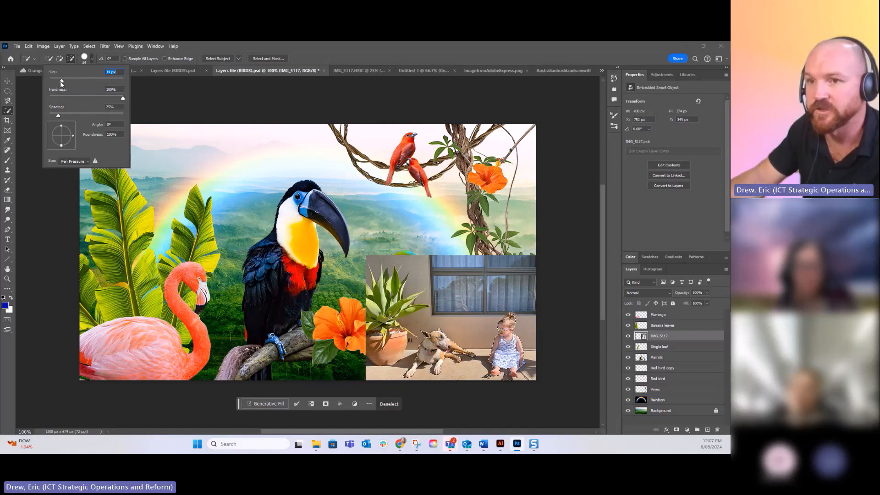
left_click_drag(60, 81, 58, 82)
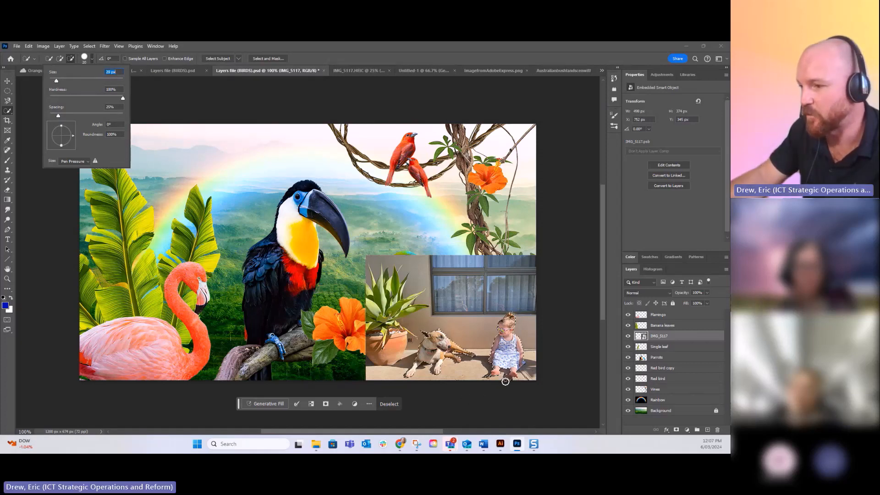
left_click(506, 382)
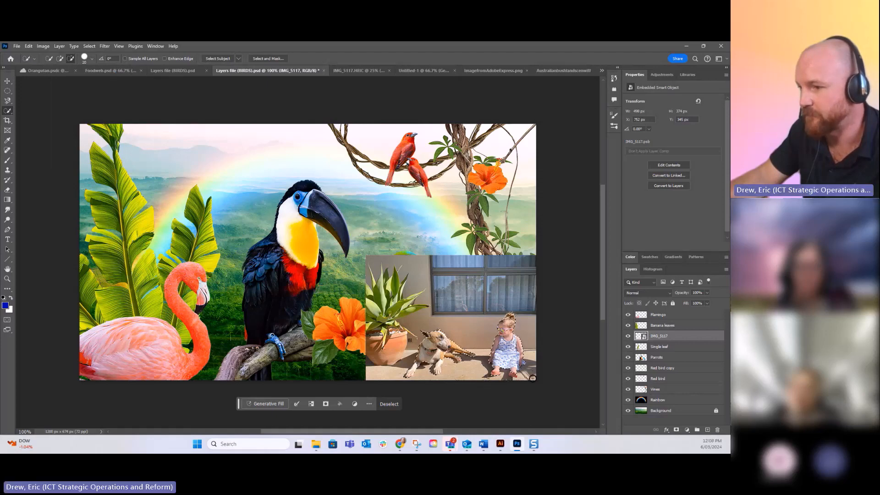
Add the area around the girl's foot to the selection, using the Quick Selection tool with an 11 px brush.
left_click(59, 59)
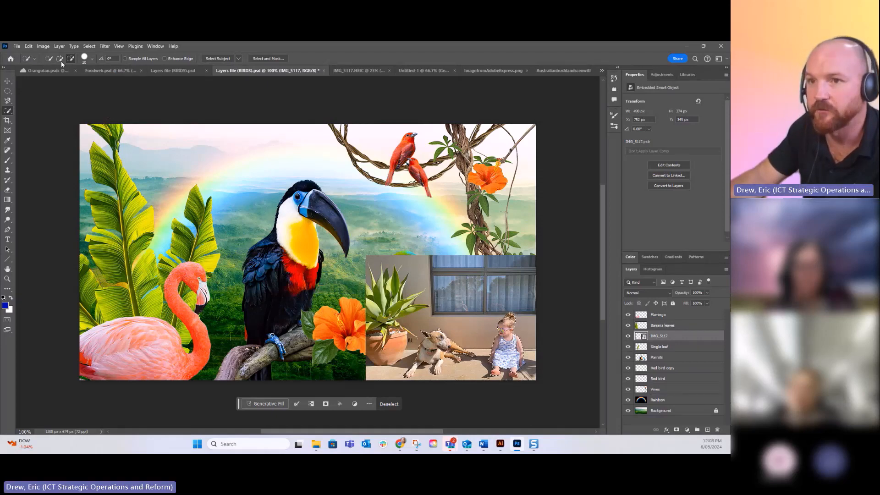
left_click(92, 58)
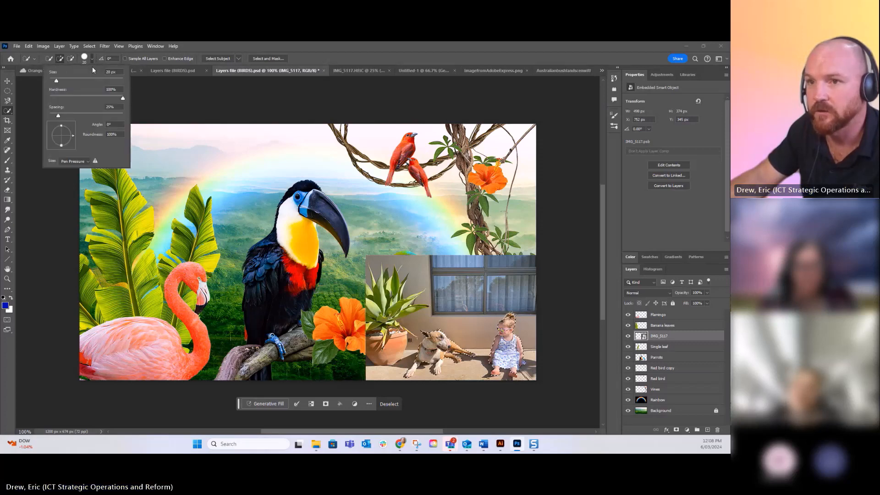
left_click_drag(56, 81, 53, 80)
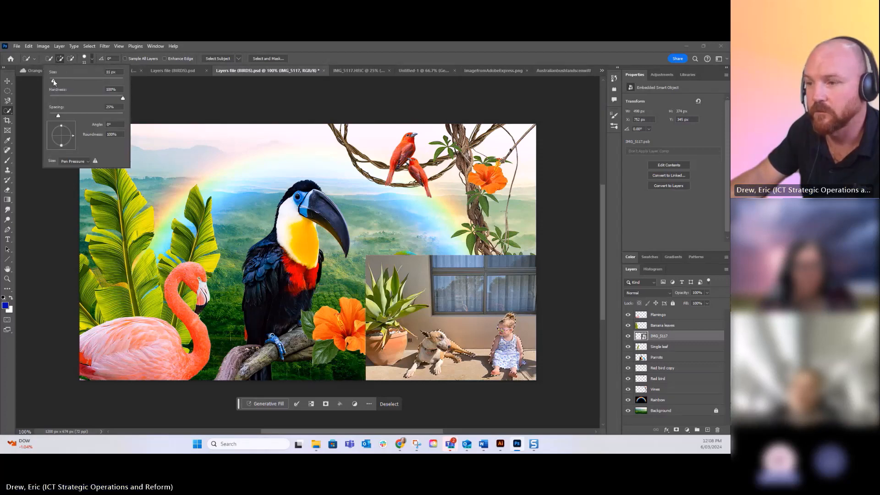
left_click(514, 375)
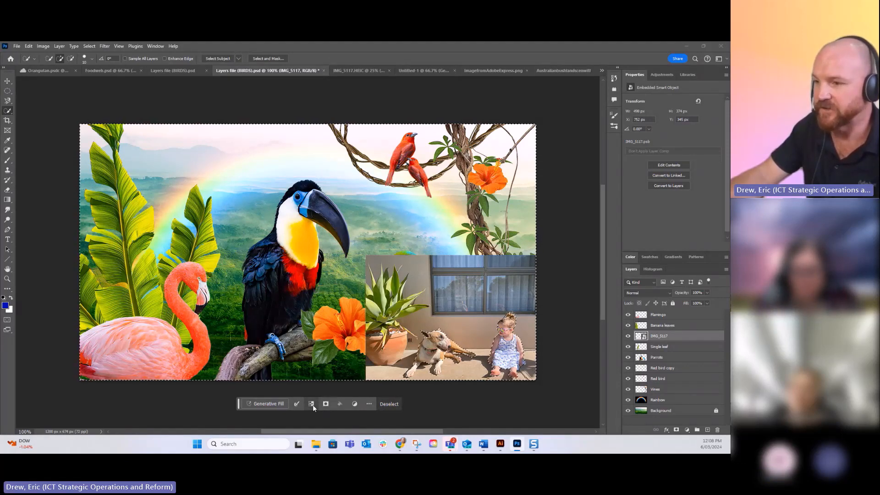
Invert the selection and invert it back, and mask the IMG_5117 layer to the selected girl and dog.
left_click(312, 405)
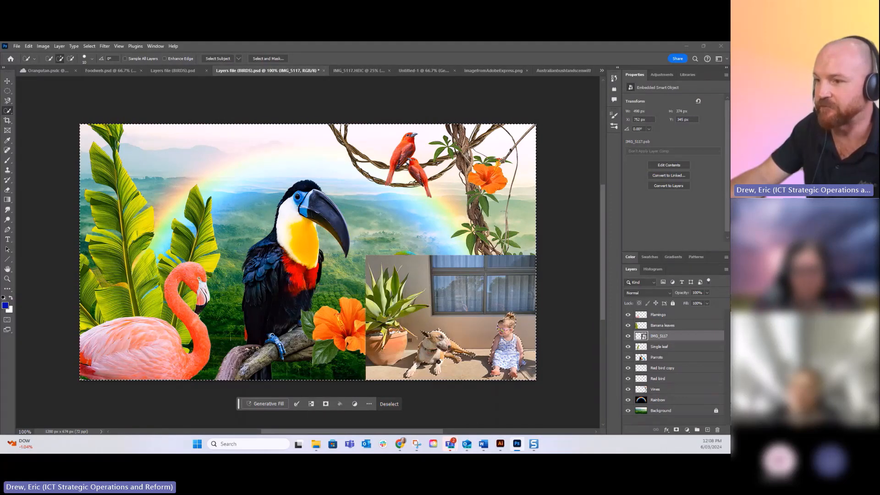
left_click(311, 405)
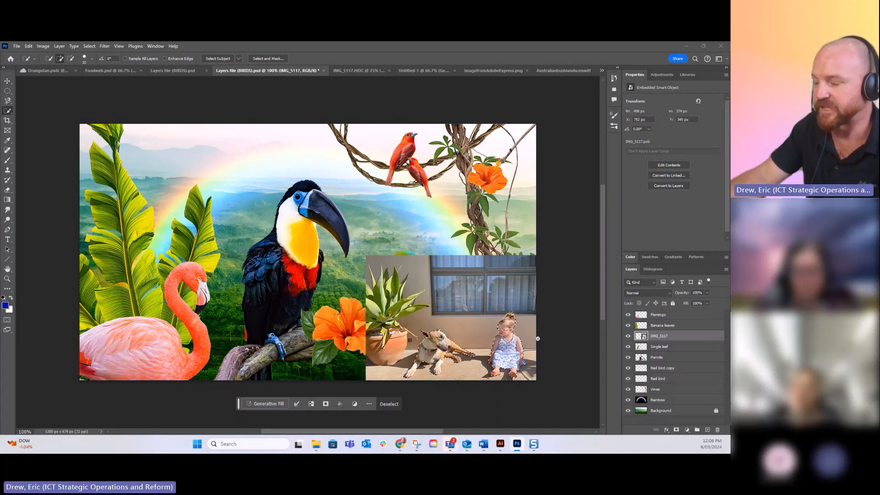
left_click(325, 404)
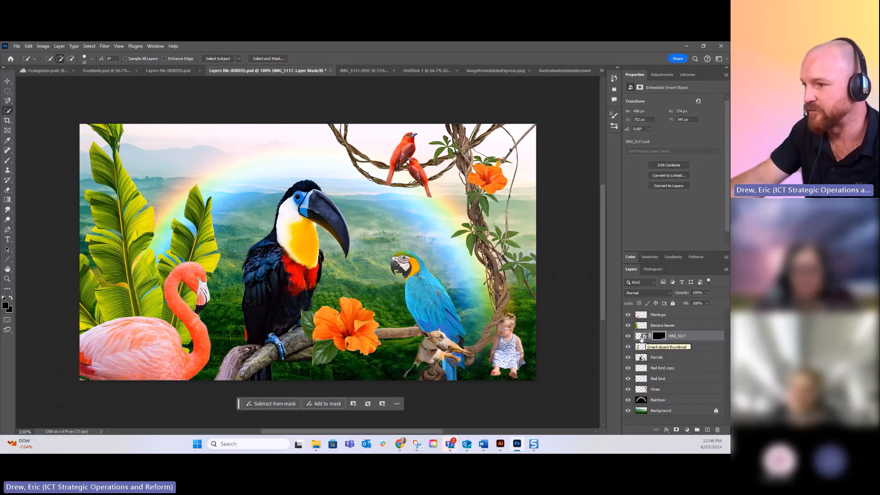
Switch between the IMG_5117 layer's image and mask thumbnails, and turn the layer mask off and on again.
left_click(641, 337)
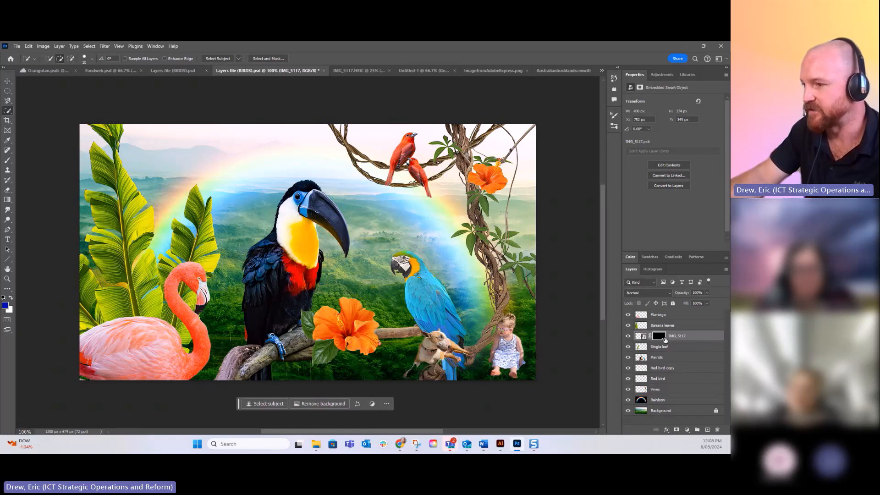
left_click(661, 337)
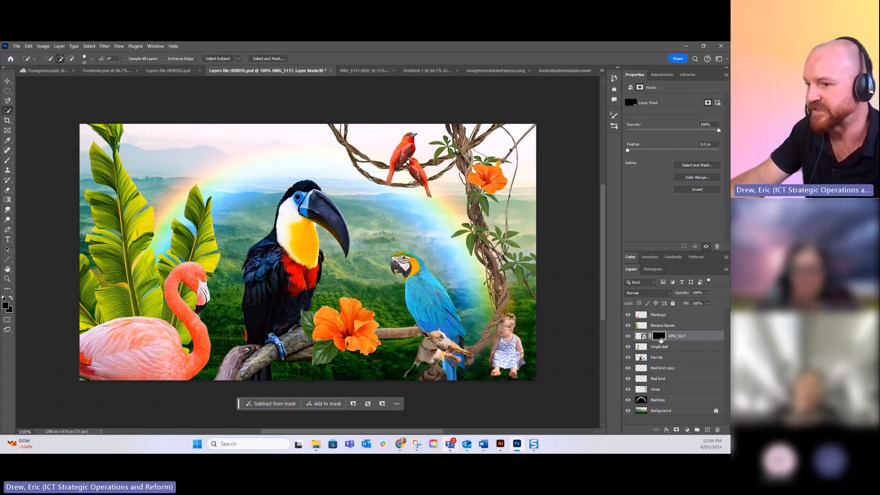
right_click(660, 340)
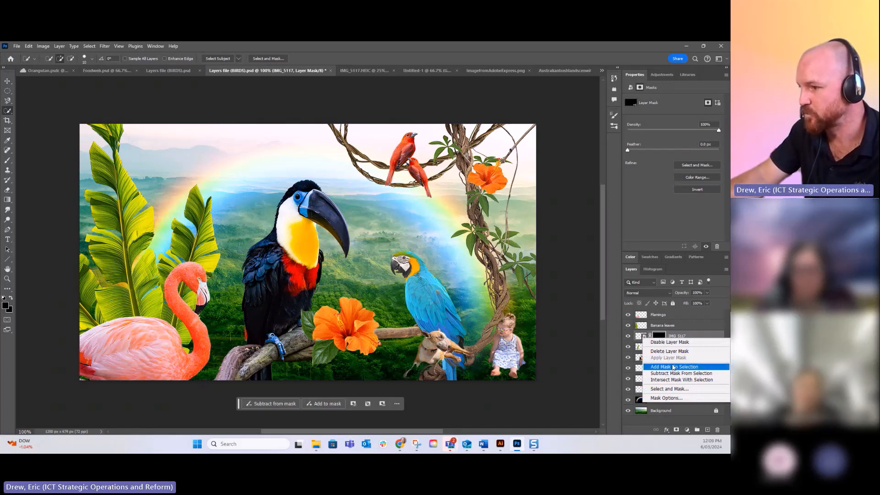
left_click(368, 406)
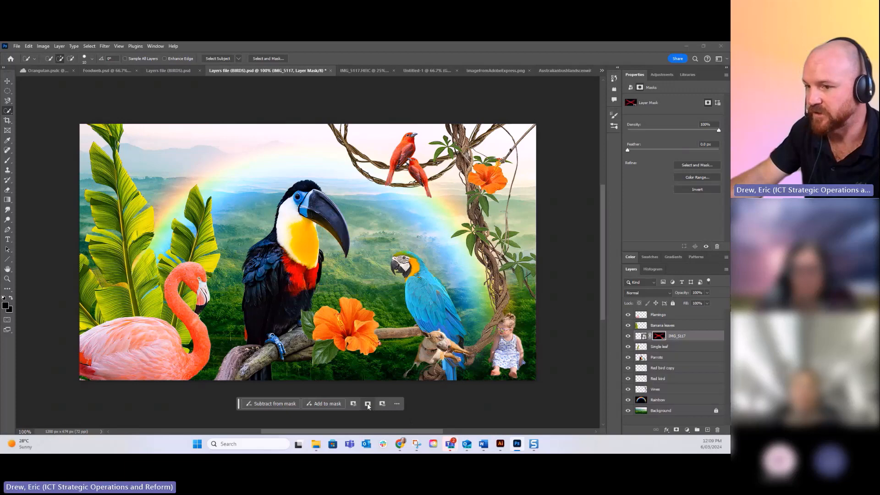
left_click(368, 405)
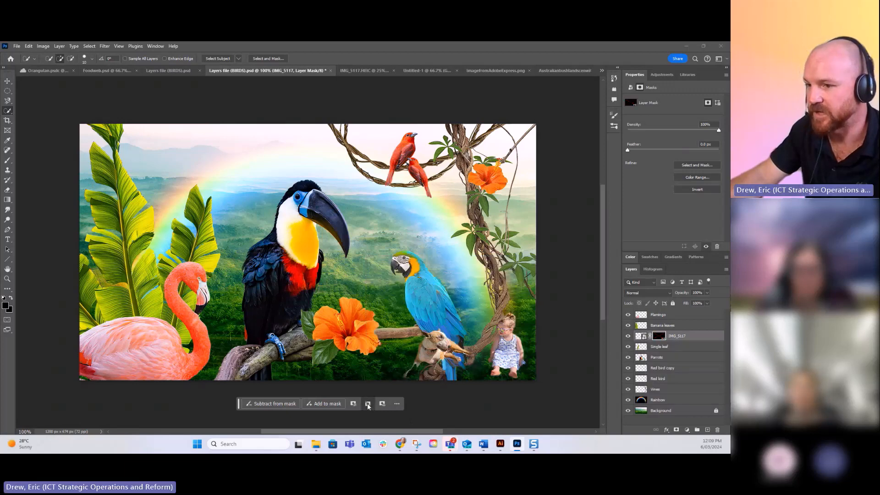
Turn the IMG_5117 layer mask off and on again, and review and accept its Layer Mask Display Options.
left_click(368, 406)
left_click(368, 406)
left_click(397, 404)
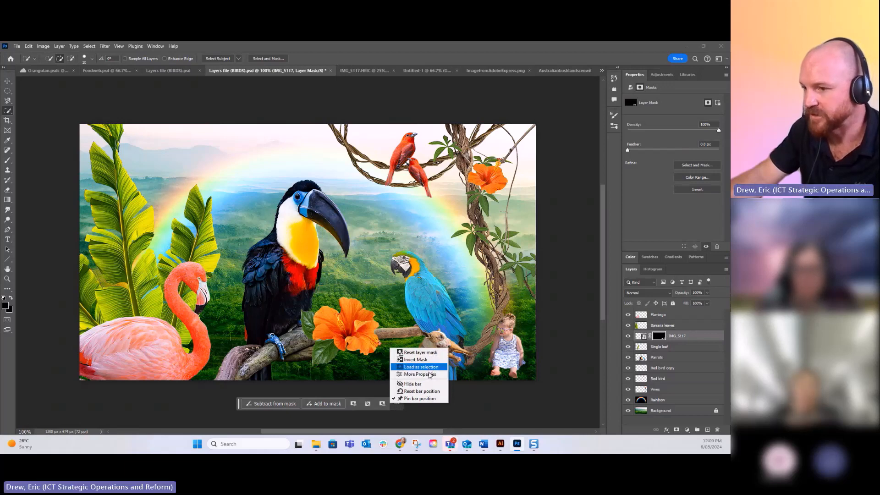
right_click(657, 341)
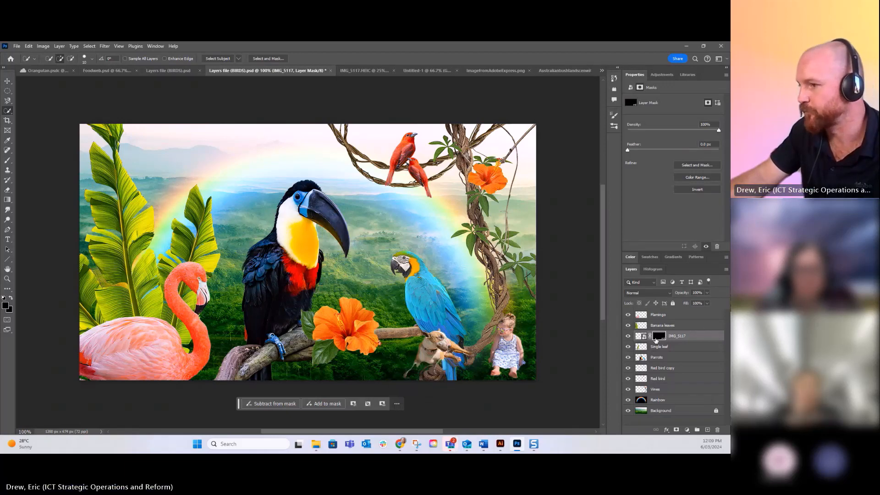
right_click(660, 338)
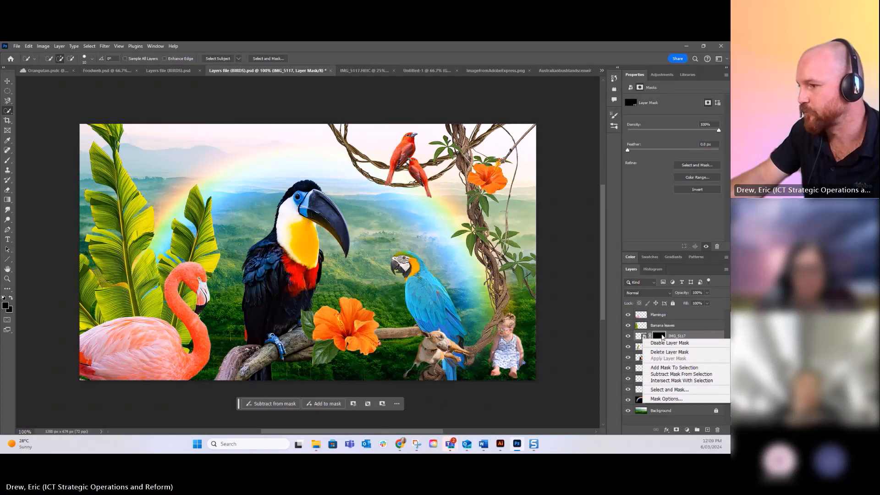
left_click(667, 391)
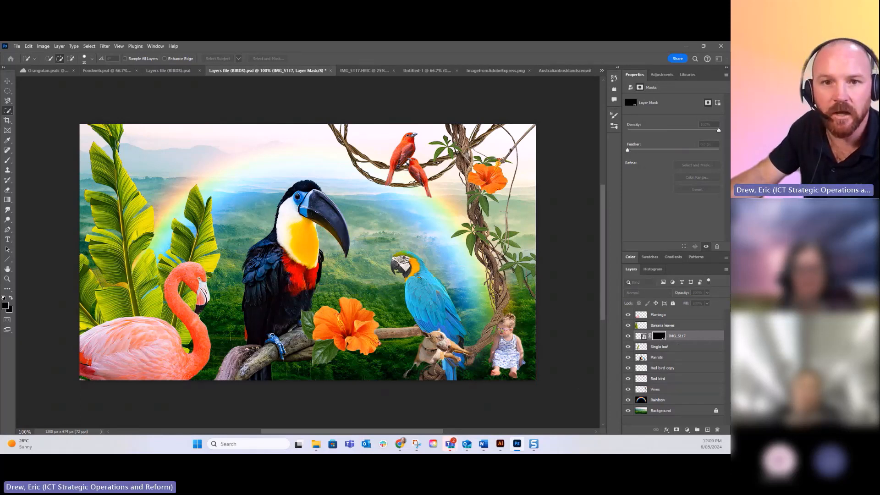
left_click_drag(1, 277, 399, 176)
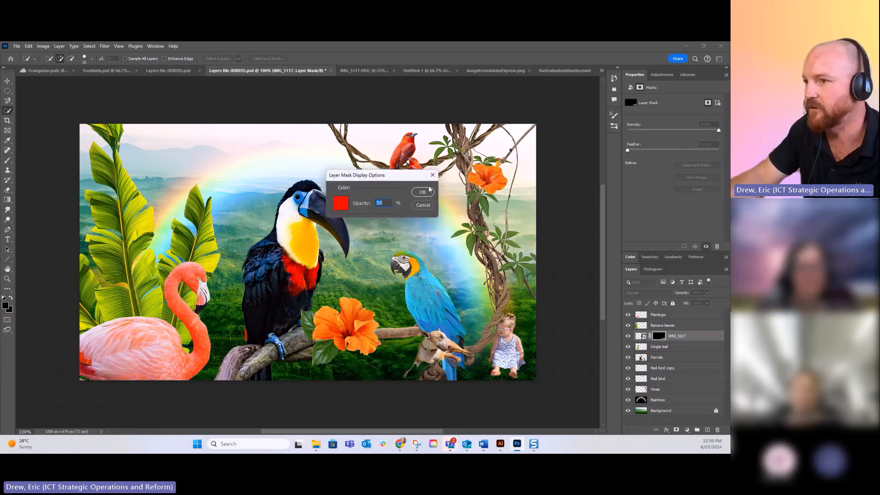
left_click(424, 193)
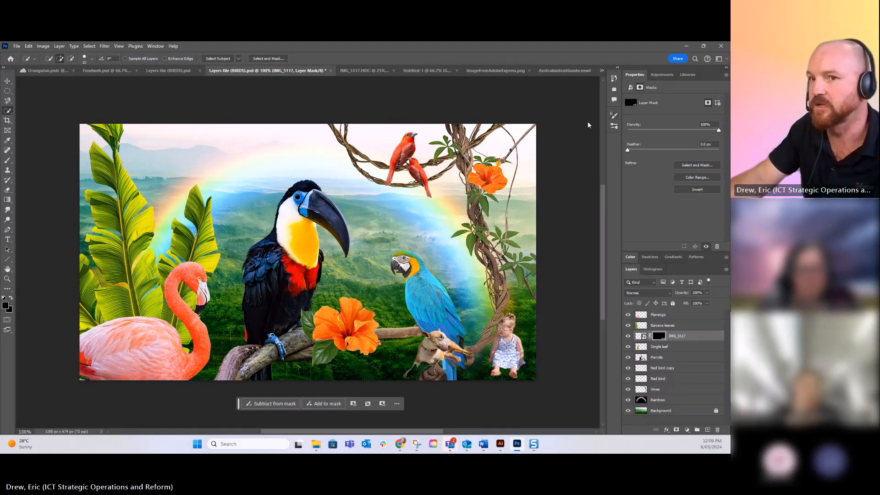
Set up the Brush tool with a size of 17 px and a hardness of 62%.
left_click(11, 161)
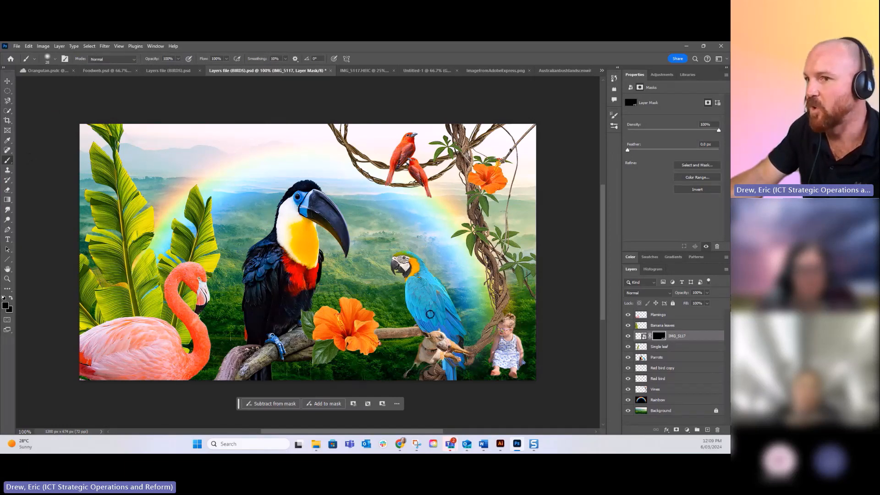
left_click(55, 59)
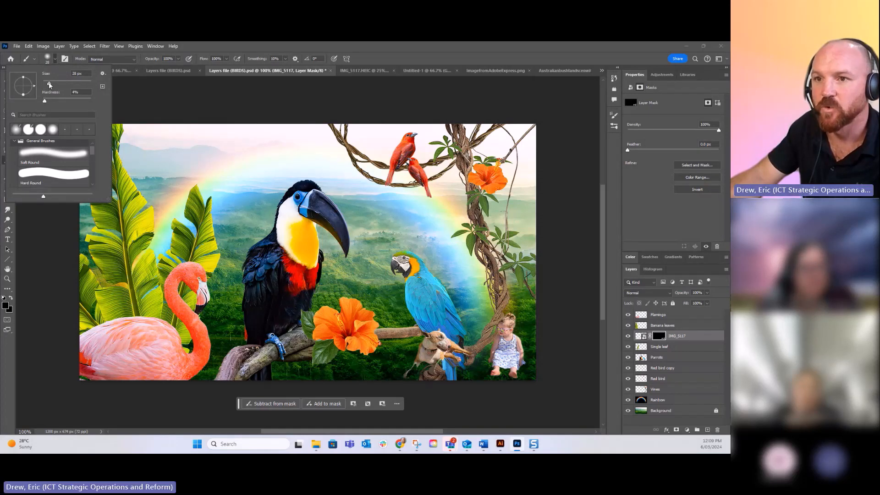
left_click_drag(46, 86, 47, 86)
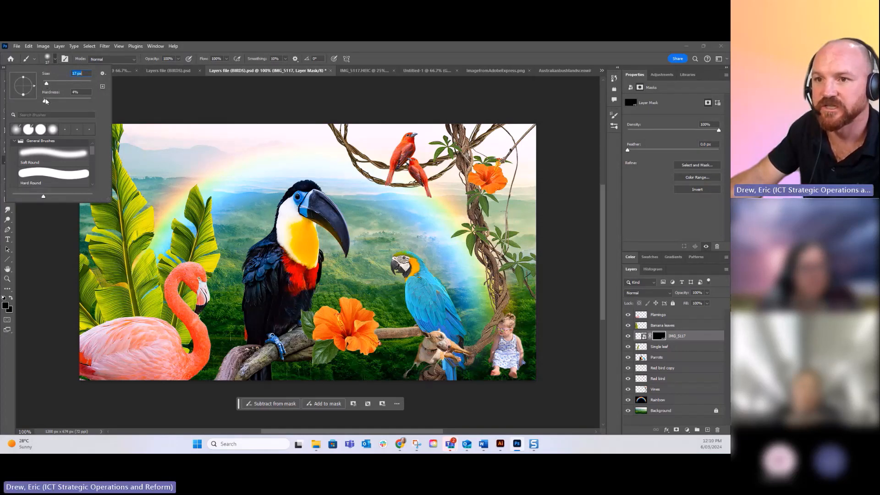
left_click(73, 103)
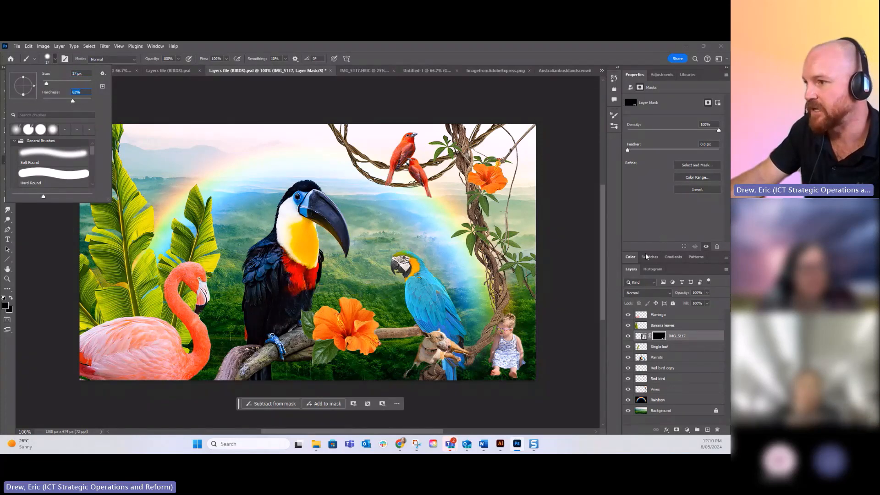
Set the foreground color to white and paint the dog's missing parts back in on the IMG_5117 layer mask.
left_click(631, 257)
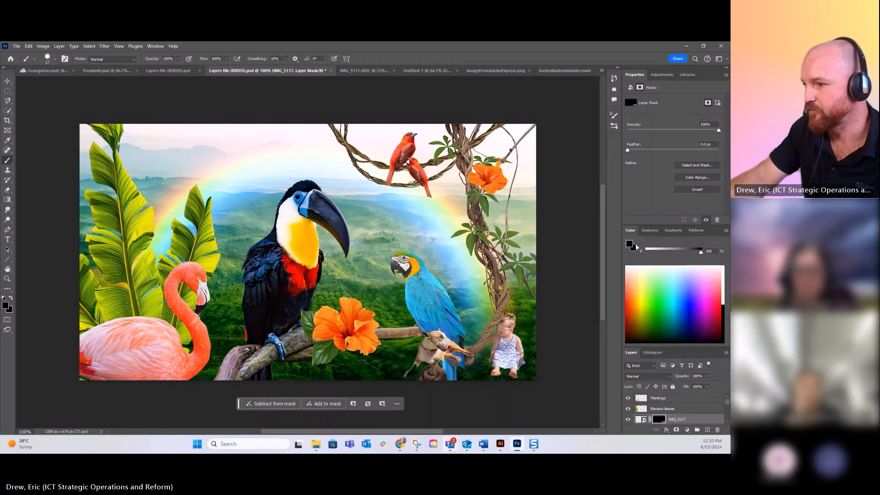
left_click(630, 244)
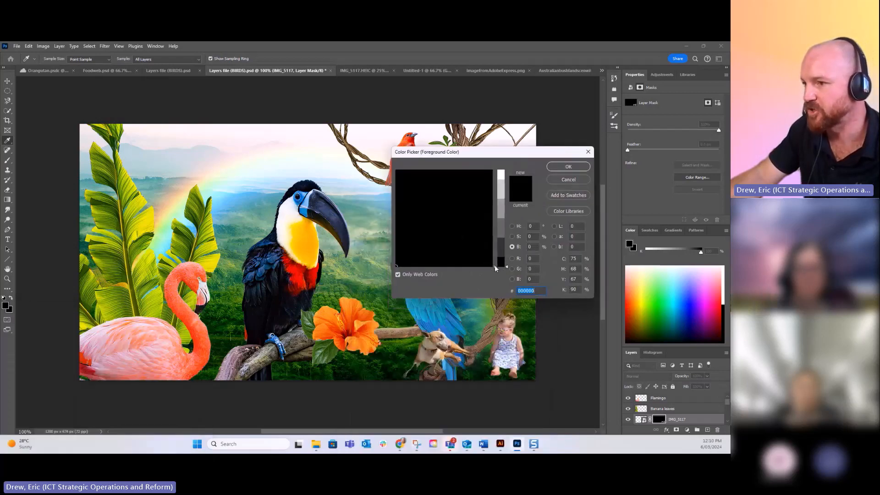
left_click(500, 172)
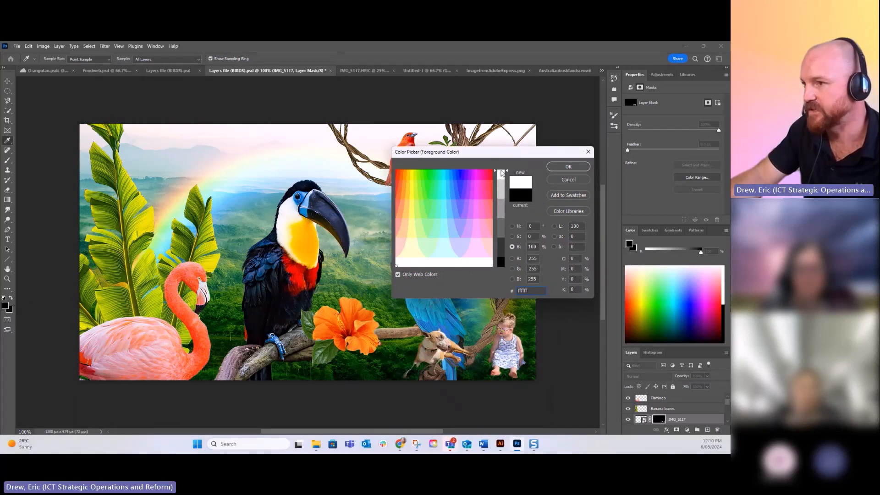
left_click(567, 166)
key("b")
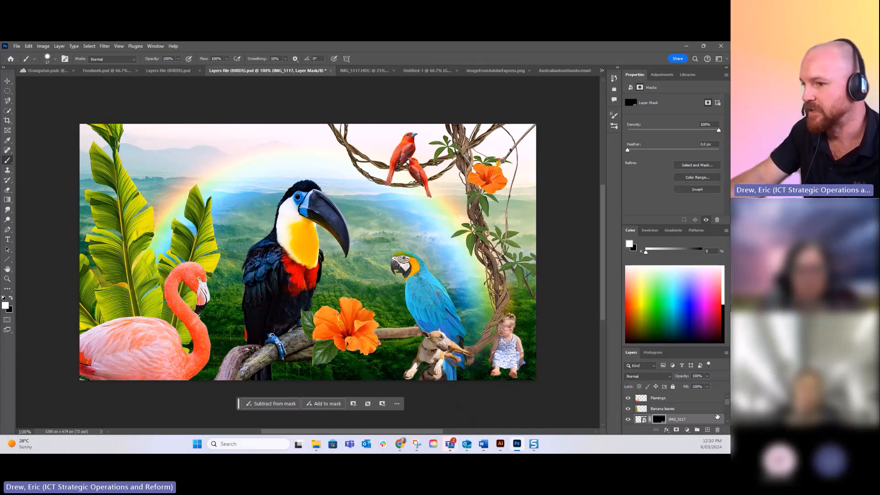
Check the IMG_5117 mask's density and feather settings, and display the mask in Black and White view.
left_click(353, 405)
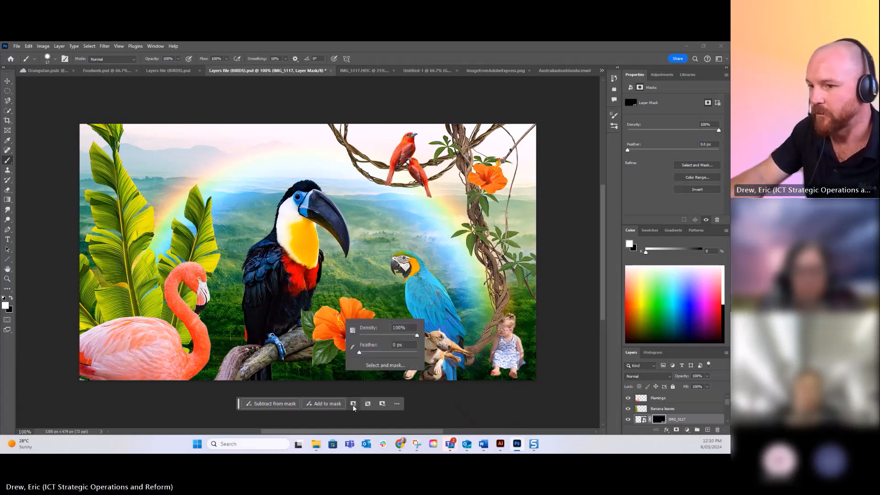
left_click(382, 405)
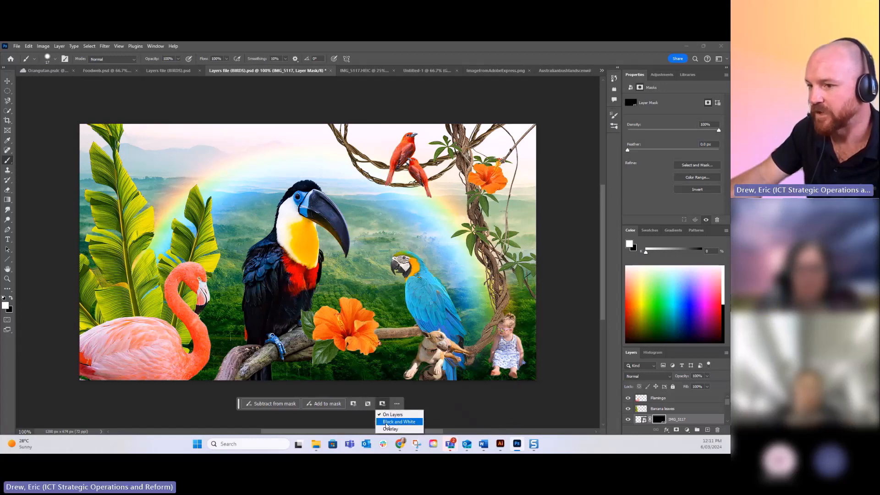
left_click(398, 422)
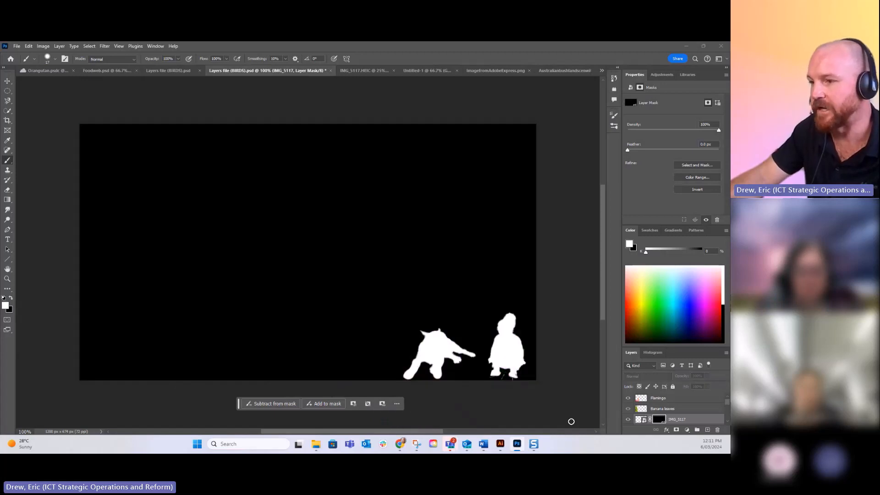
left_click(383, 404)
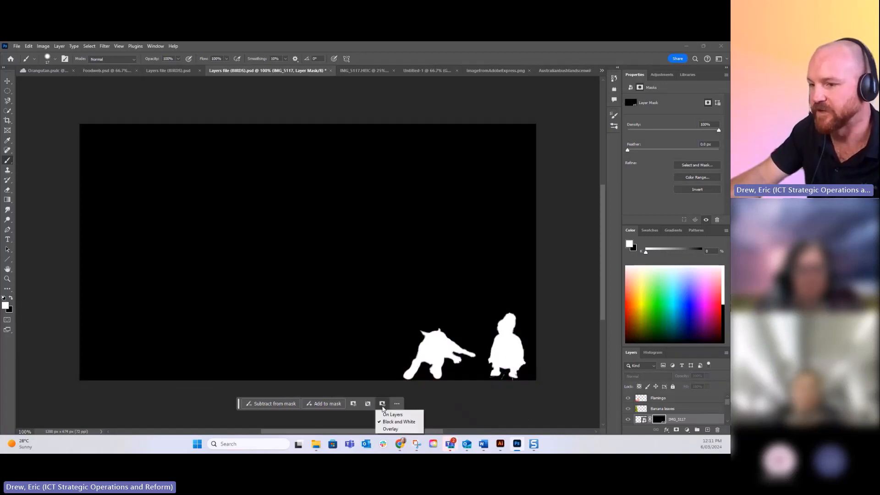
left_click(496, 407)
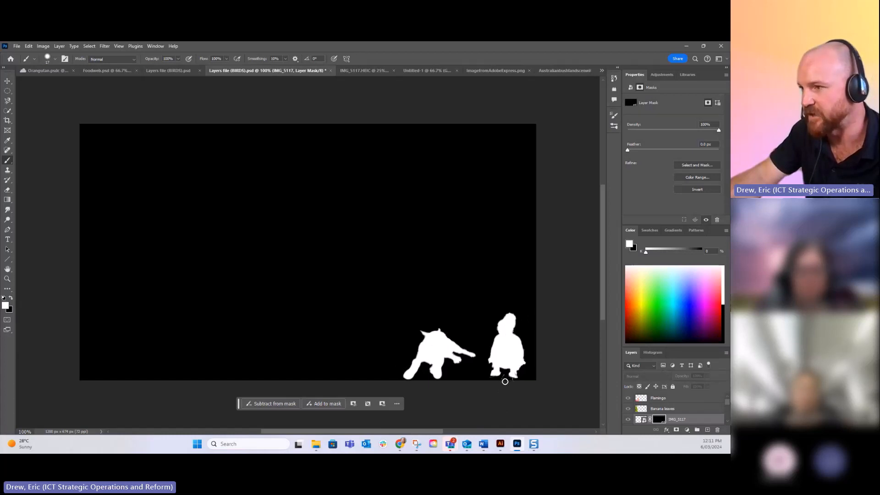
Set the foreground color to black and paint out the thin strip sticking out beside the dog in the mask.
left_click(628, 247)
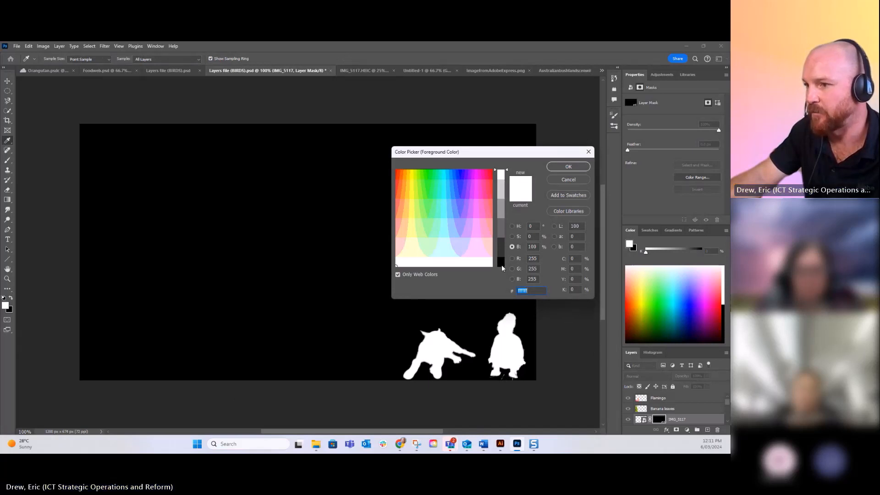
left_click(502, 265)
left_click(583, 166)
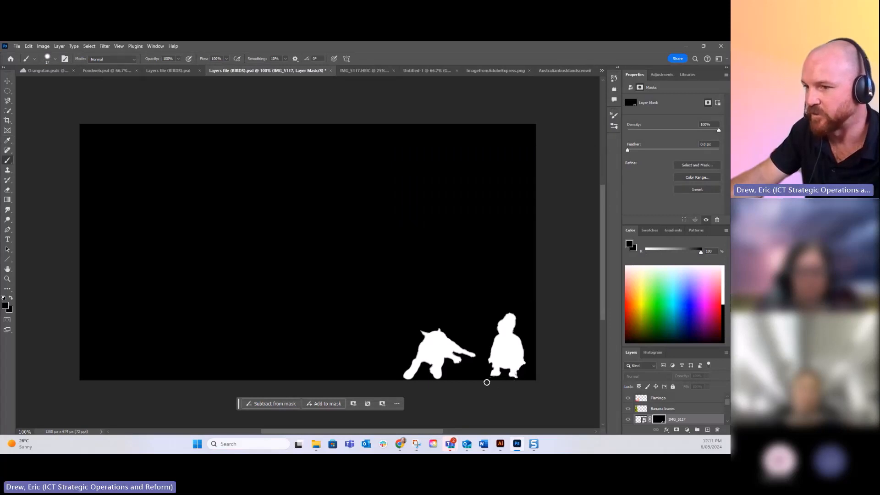
left_click_drag(450, 337, 467, 354)
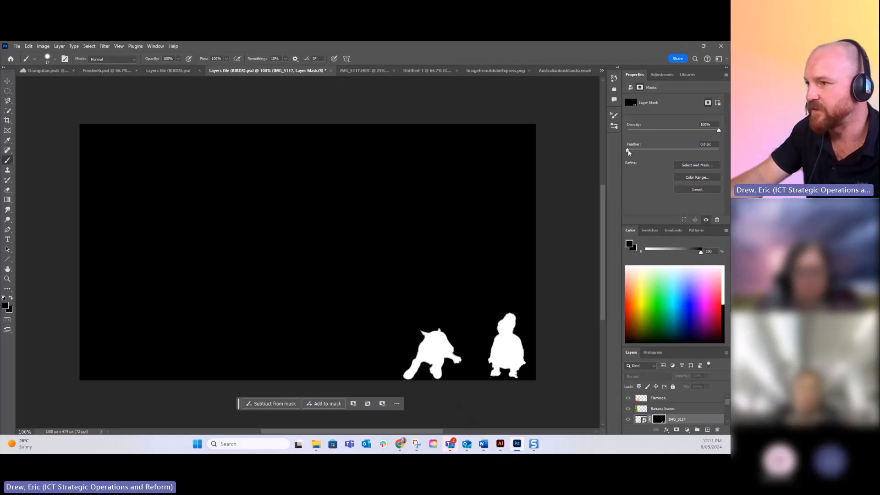
Feather the IMG_5117 layer mask by 1.1 px and switch the mask view back to On Layers.
mouse_move(628, 151)
left_mouse_down()
mouse_move(641, 149)
mouse_move(634, 152)
left_mouse_up()
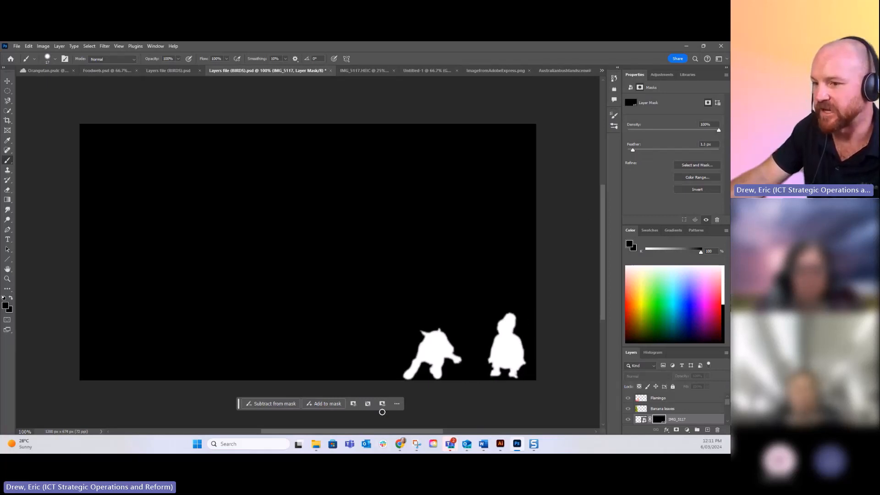
left_click(383, 404)
left_click(393, 414)
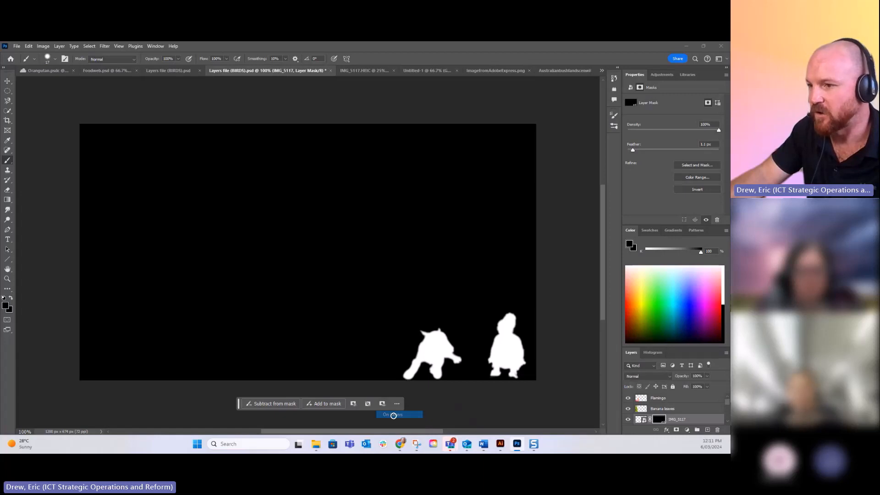
left_click(393, 414)
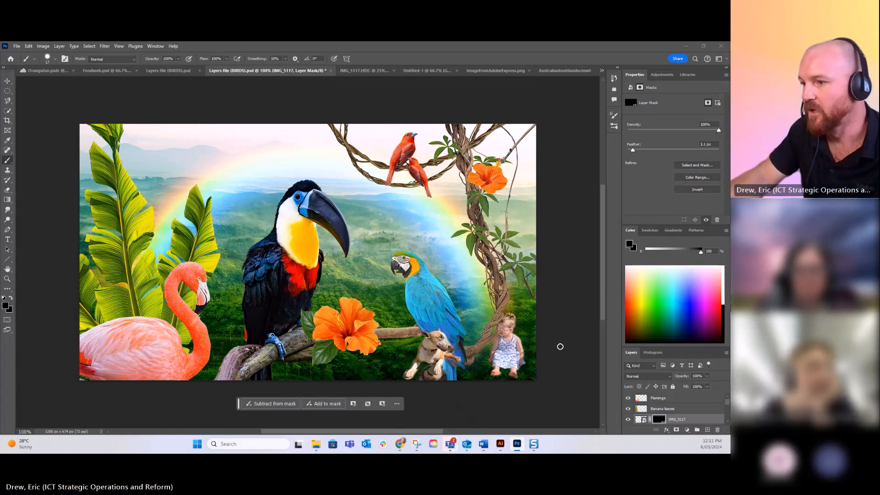
scroll(570, 357, "down", 2)
scroll(571, 356, "down", 1)
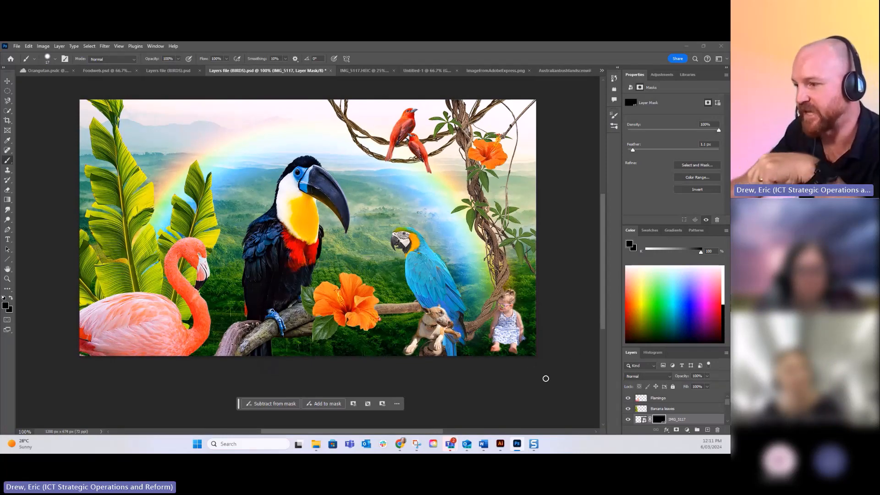
scroll(581, 410, "down", 1)
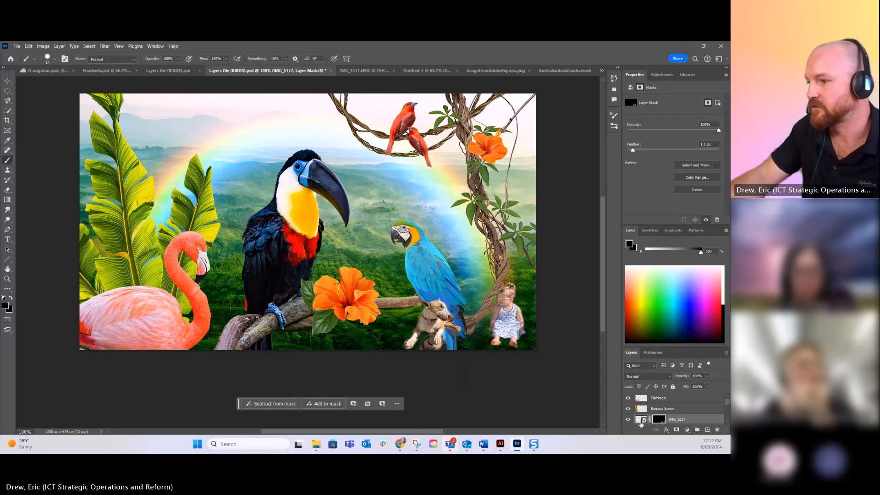
Look through the Select and Mask settings without applying them, view IMG_5117's Embedded Smart Object properties, and reselect its layer mask.
double_click(640, 87)
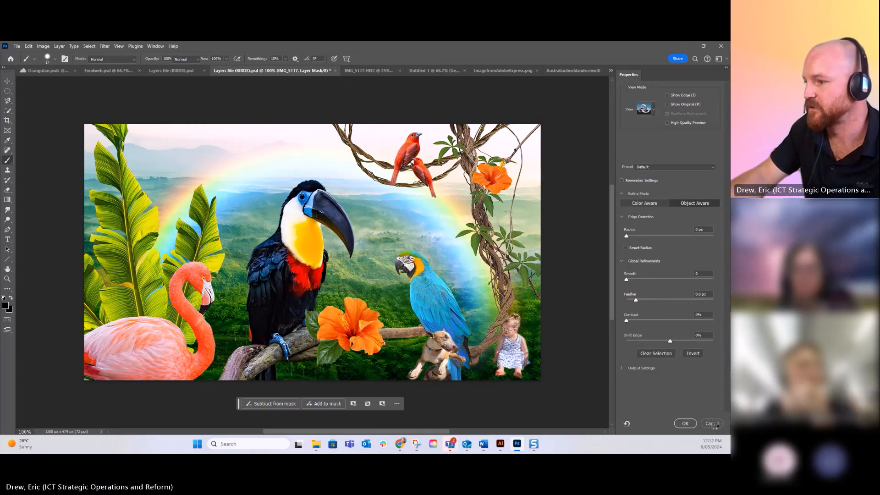
left_click(686, 423)
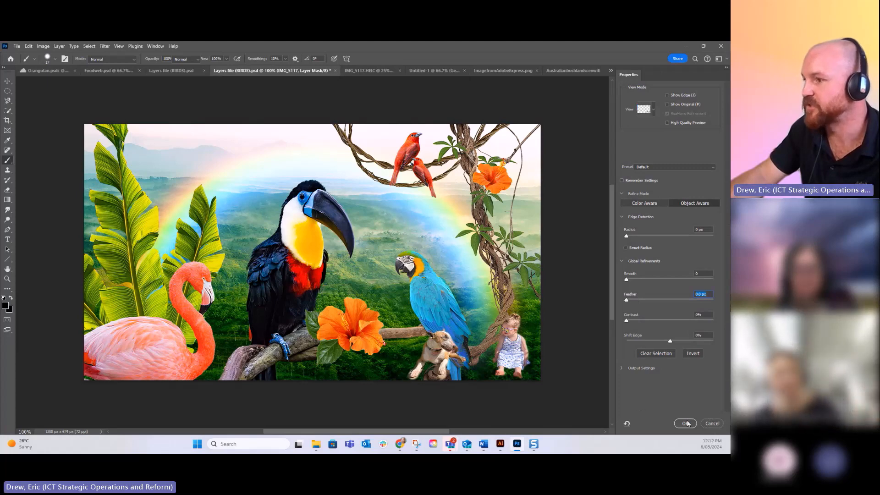
left_click(713, 423)
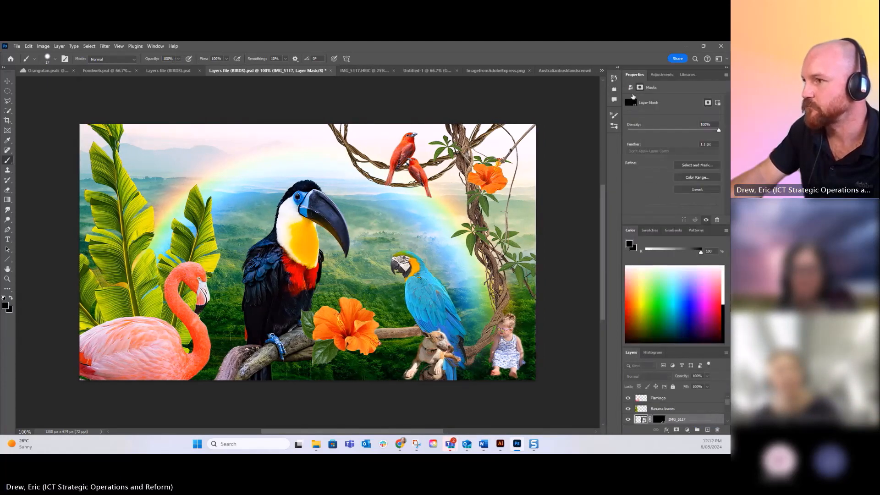
left_click(630, 88)
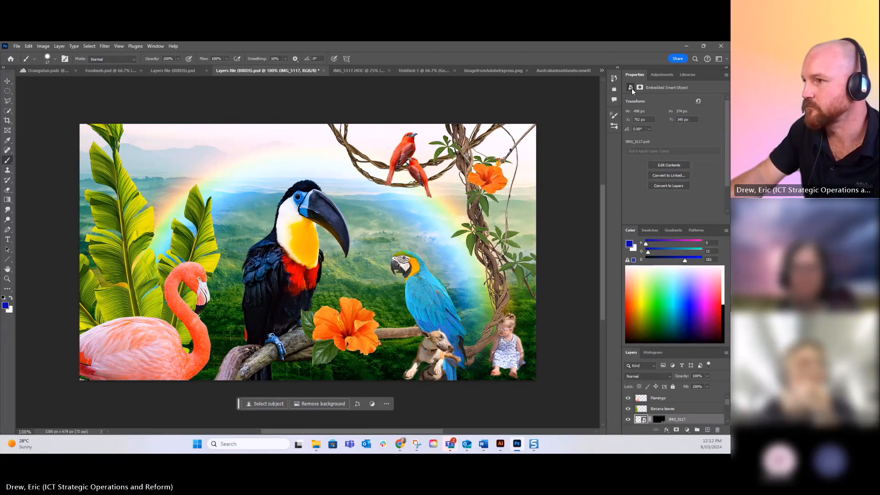
left_click(659, 419)
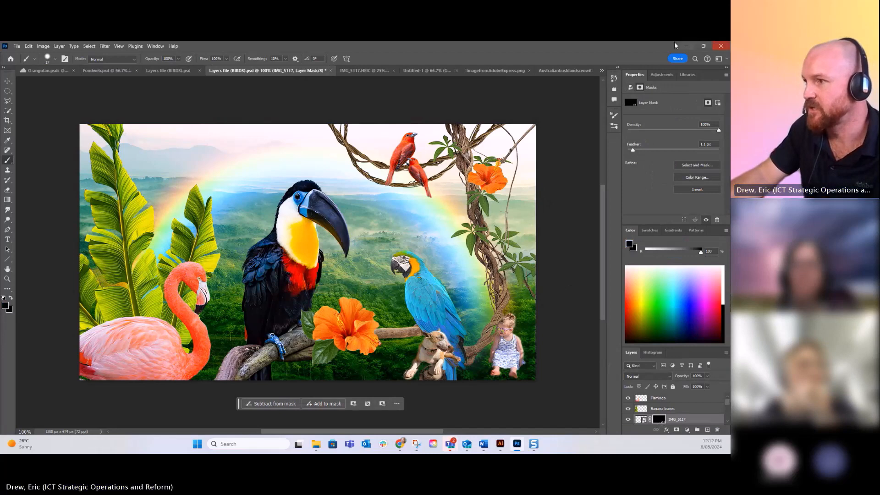
Add a Hue/Saturation adjustment layer above the IMG_5117 layer.
left_click(660, 75)
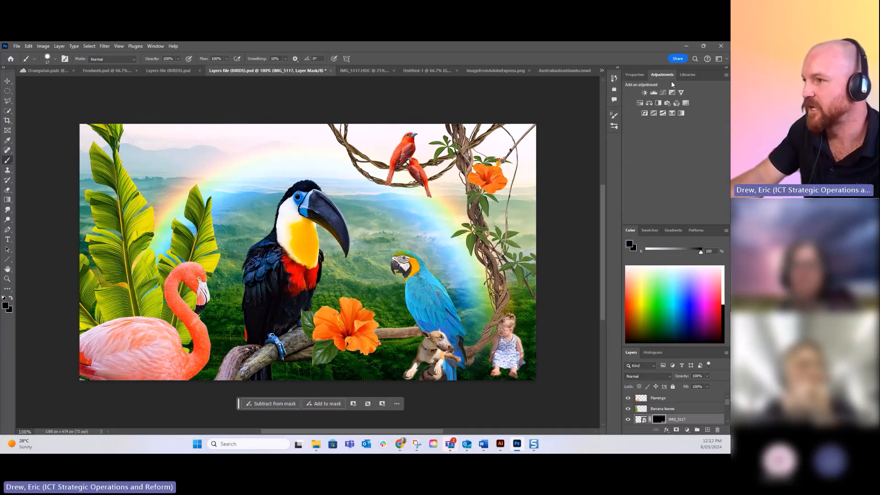
left_click(640, 103)
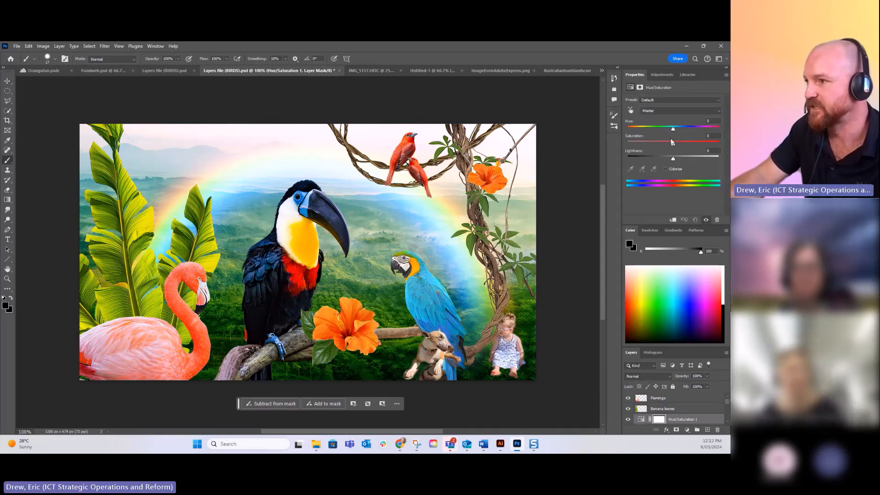
scroll(587, 240, "down", 1)
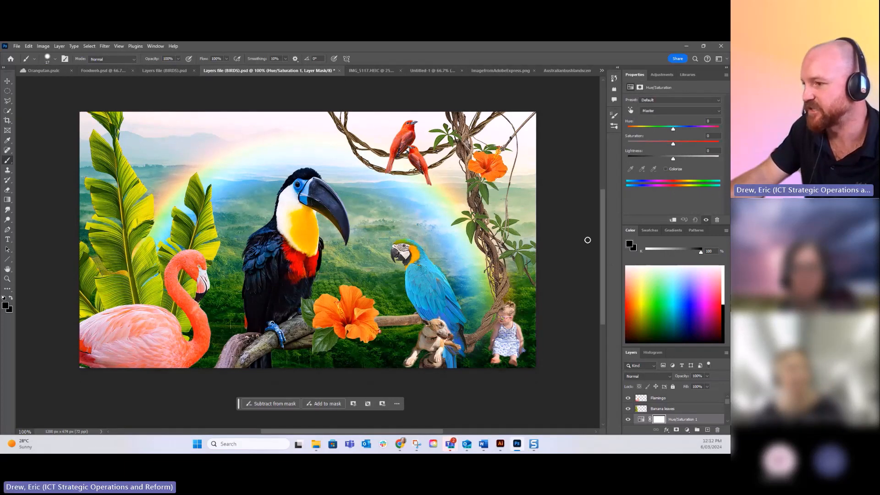
Set the Hue/Saturation 1 adjustment's hue to about -10 and move its layer directly below IMG_5117.
scroll(691, 430, "down", 1)
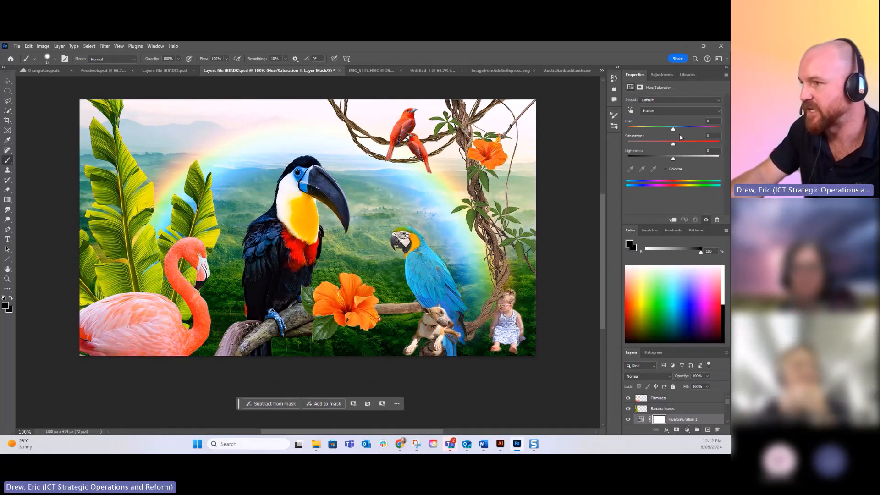
mouse_move(678, 129)
left_mouse_down()
mouse_move(698, 130)
mouse_move(669, 129)
left_mouse_up()
scroll(679, 403, "down", 2)
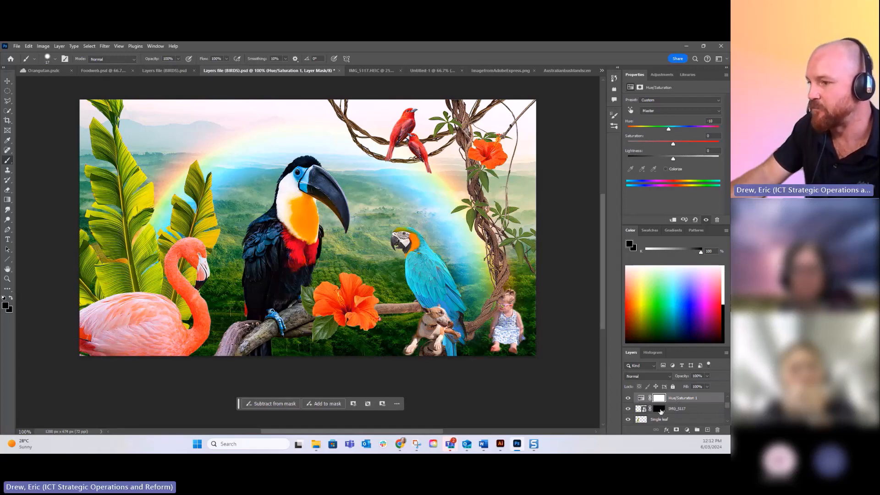
scroll(692, 410, "up", 1)
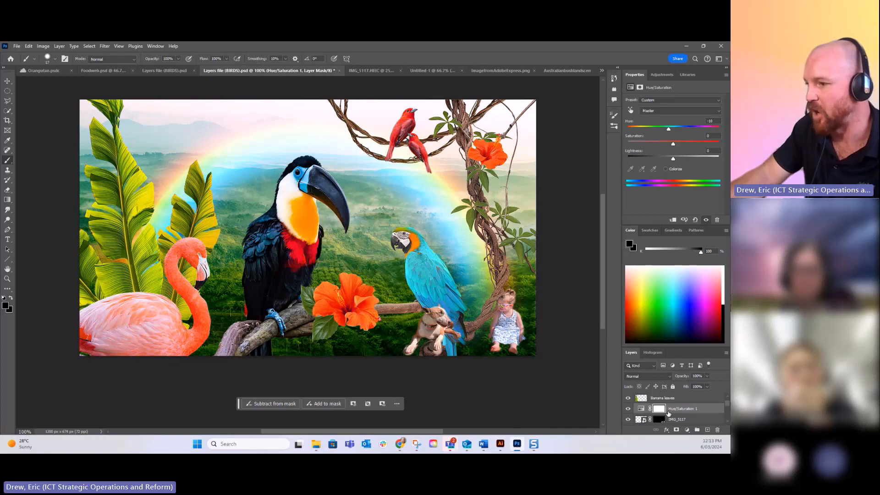
left_click_drag(668, 414, 690, 416)
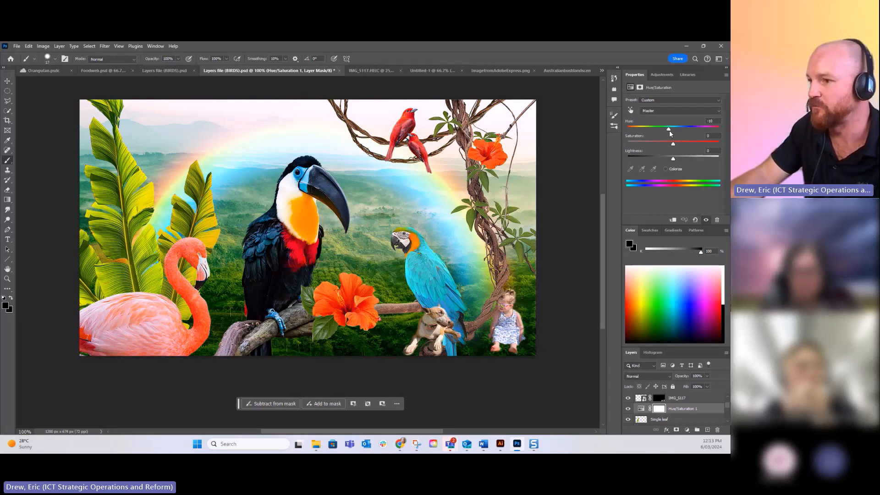
Set Hue/Saturation 1 to hue +31, saturation +57 and lightness about -6, and toggle the layer's visibility to compare the effect.
left_click_drag(669, 133, 671, 158)
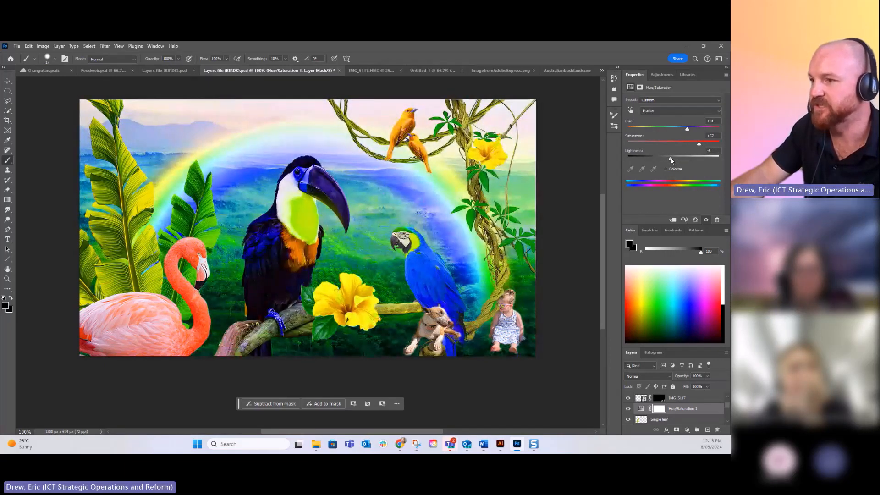
left_click(629, 409)
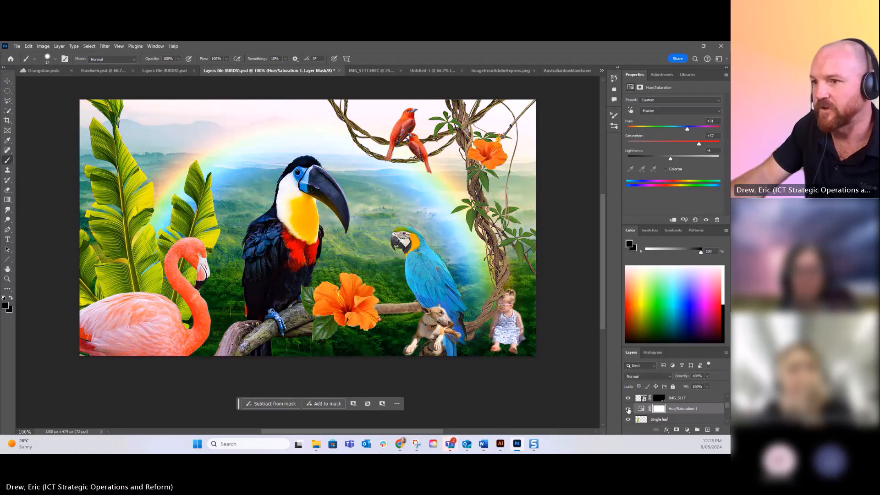
left_click(628, 409)
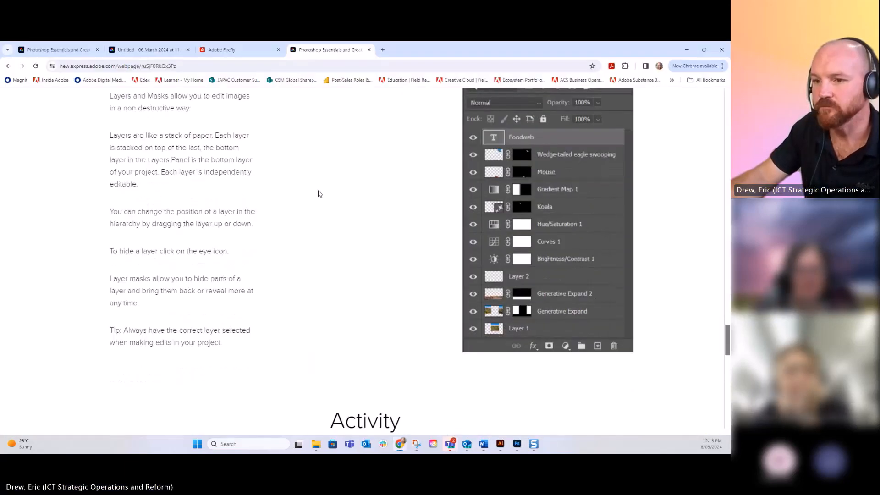
Read through the web guide's notes on layers and masks and its activity instructions for editing layers.
scroll(385, 234, "down", 1)
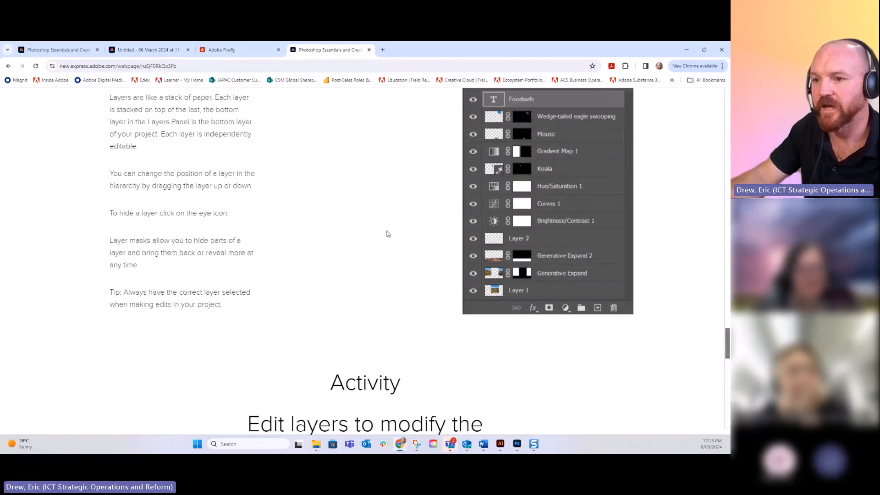
scroll(421, 183, "down", 1)
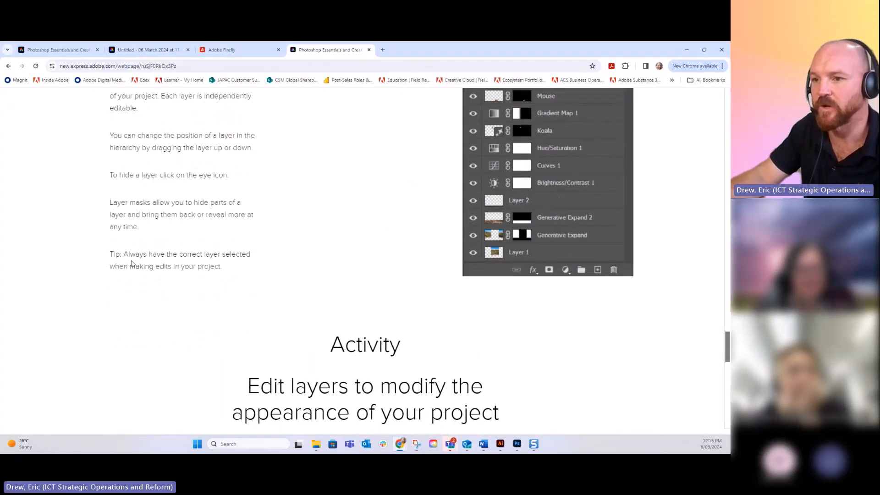
scroll(563, 285, "down", 3)
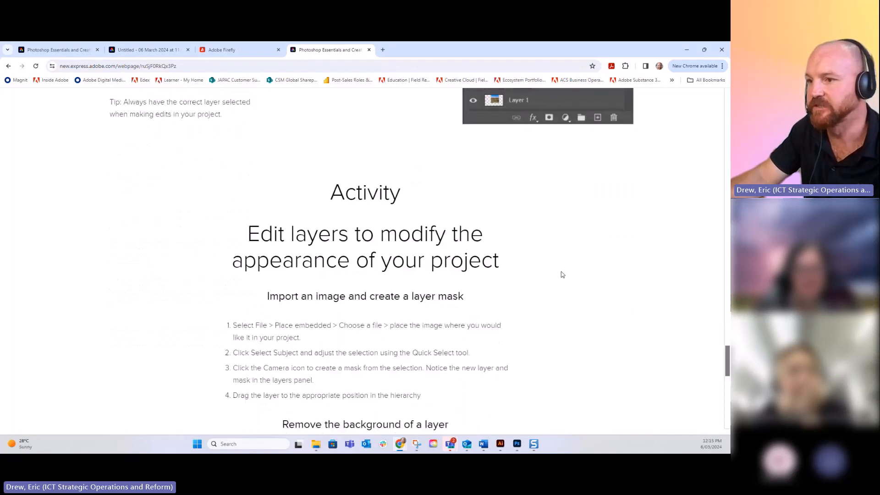
scroll(563, 273, "down", 2)
scroll(576, 278, "down", 1)
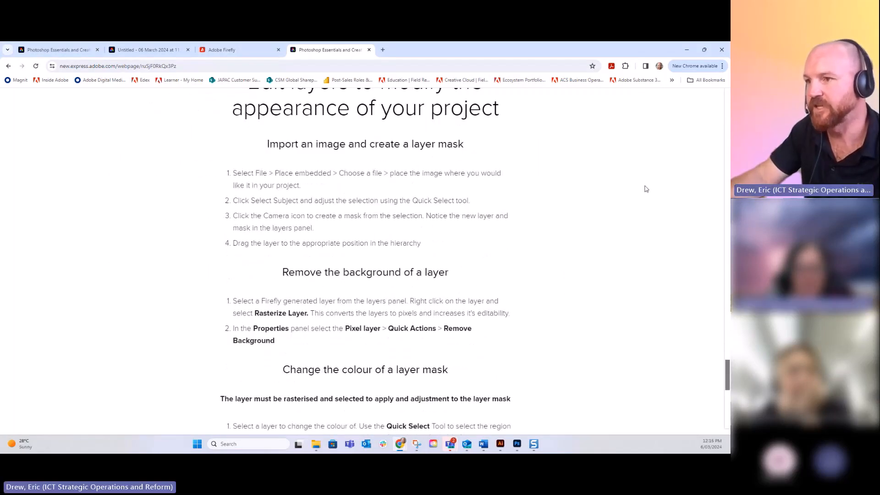
scroll(649, 220, "down", 1)
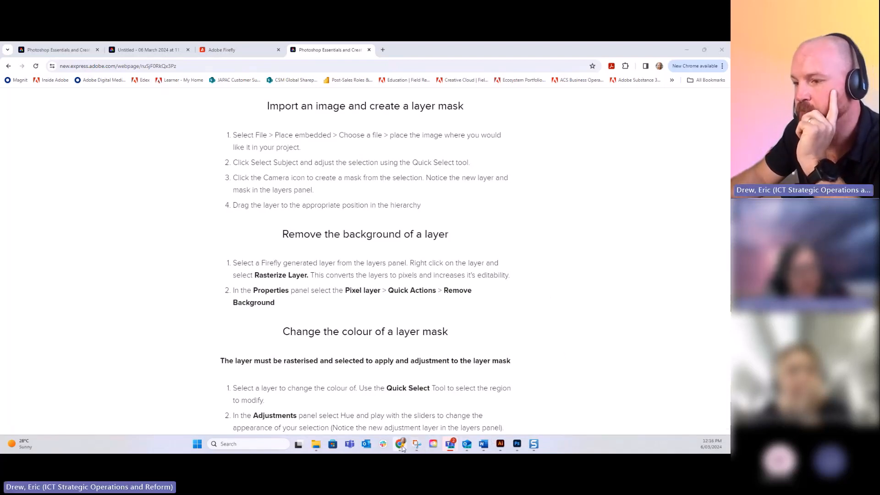
Switch to the Untitled Adobe Express project in the browser and open the additional options for its paper-art tree image.
mouse_move(400, 443)
left_click(384, 409)
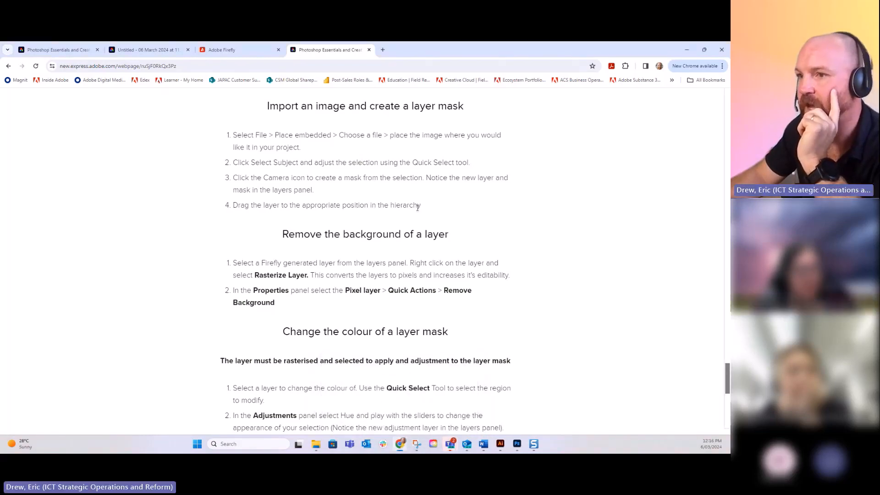
left_click(166, 55)
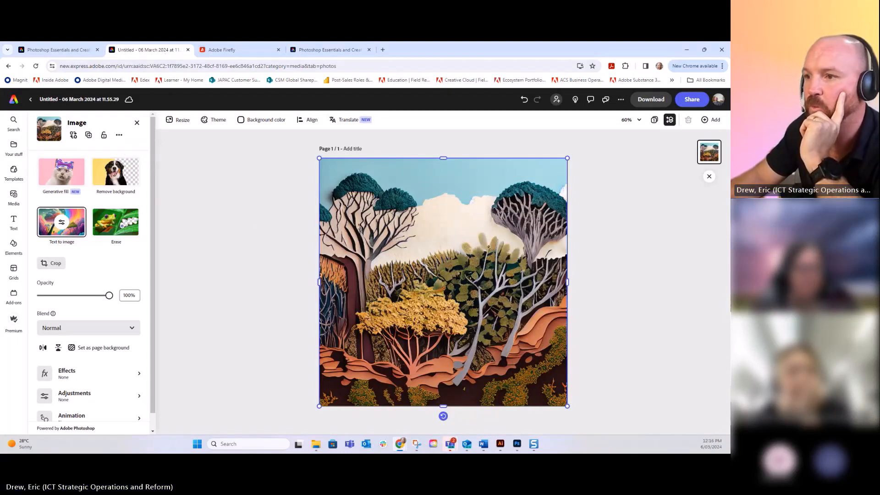
double_click(426, 234)
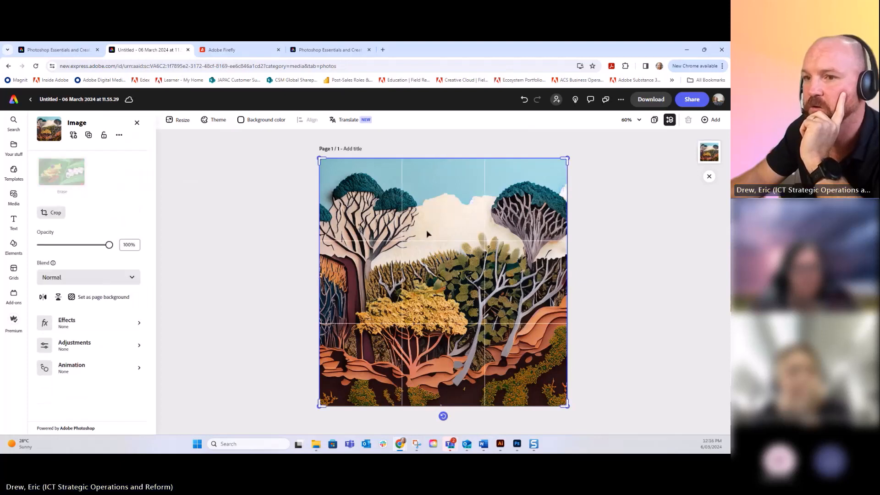
left_click(136, 122)
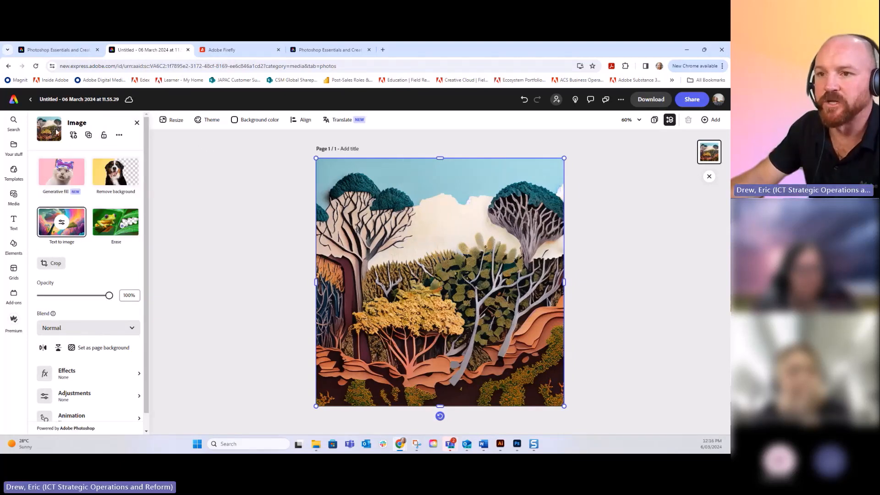
left_click(119, 135)
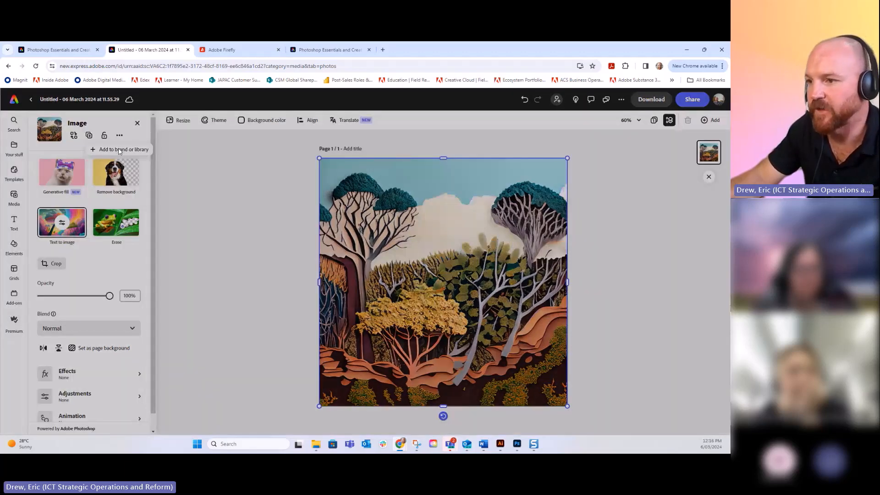
left_click(118, 150)
left_click(356, 266)
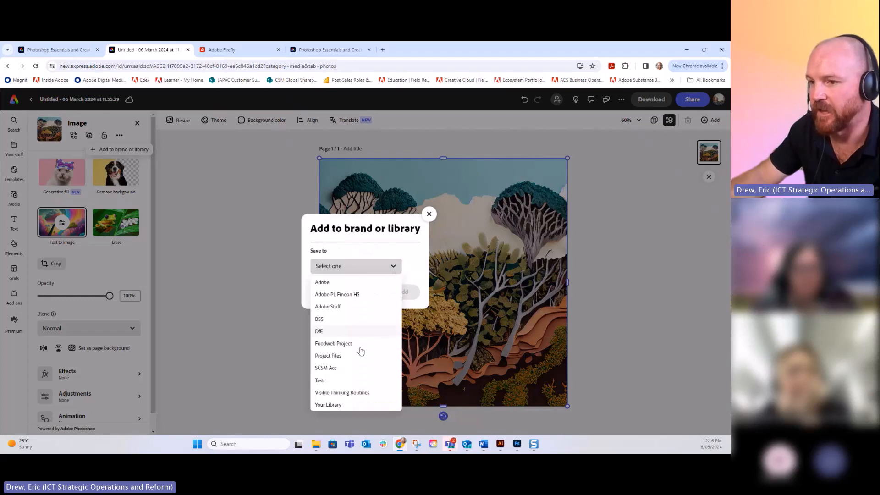
left_click(415, 247)
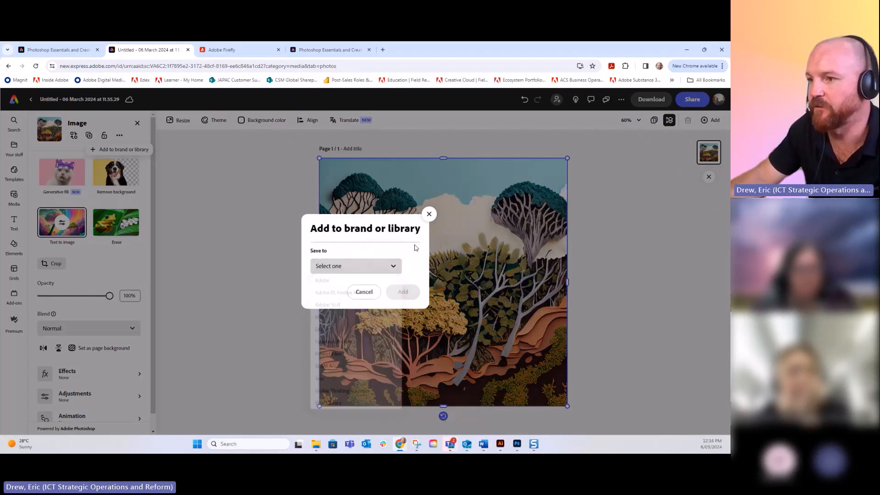
left_click(430, 214)
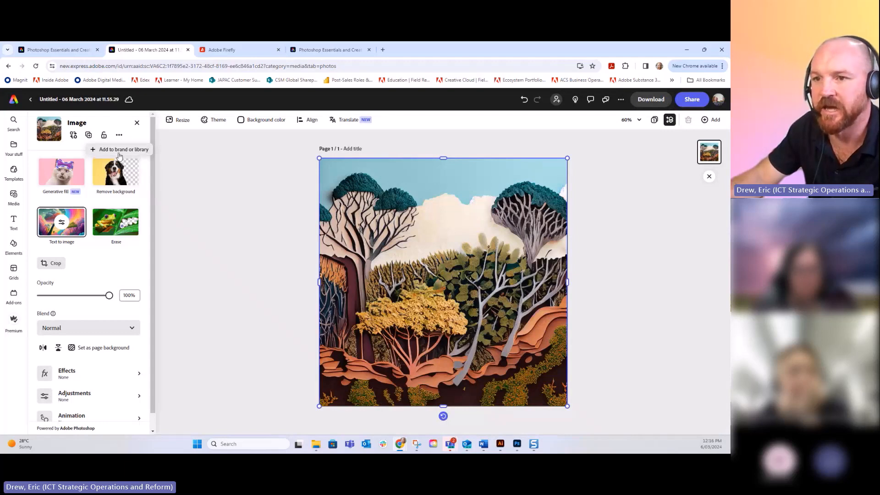
Add the paper-art tree image to the library named Your Library.
left_click(118, 154)
left_click(356, 266)
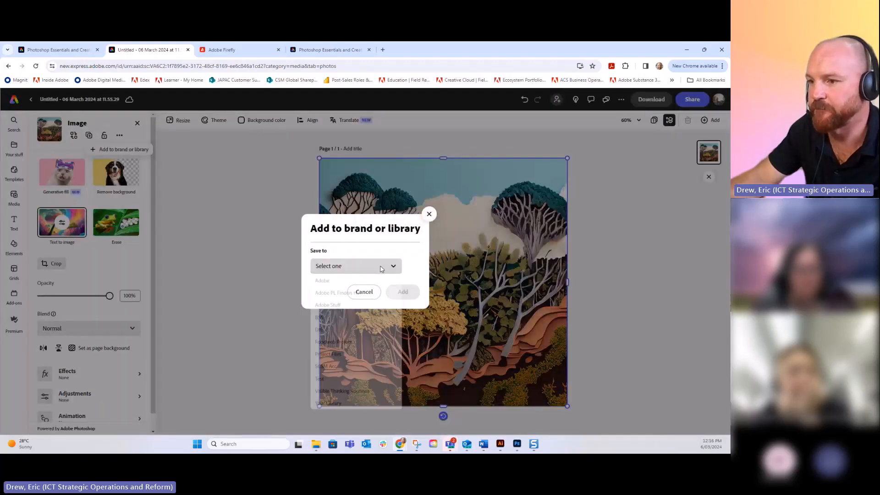
left_click(338, 406)
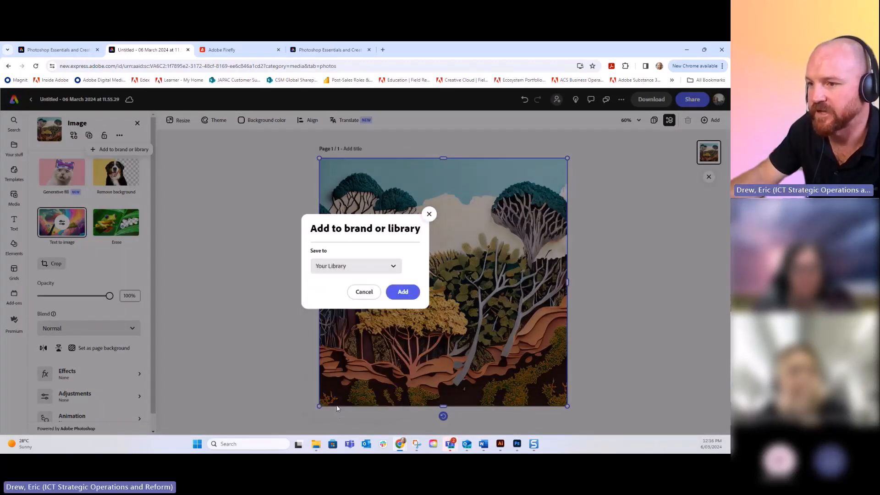
left_click(409, 297)
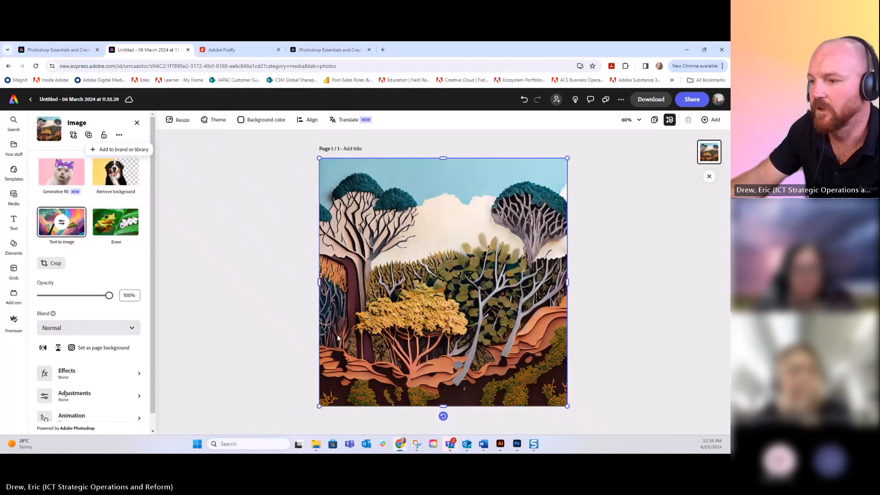
Switch to Photoshop, show the contents of Your Library, and check where the Libraries panel is enabled.
left_click(517, 444)
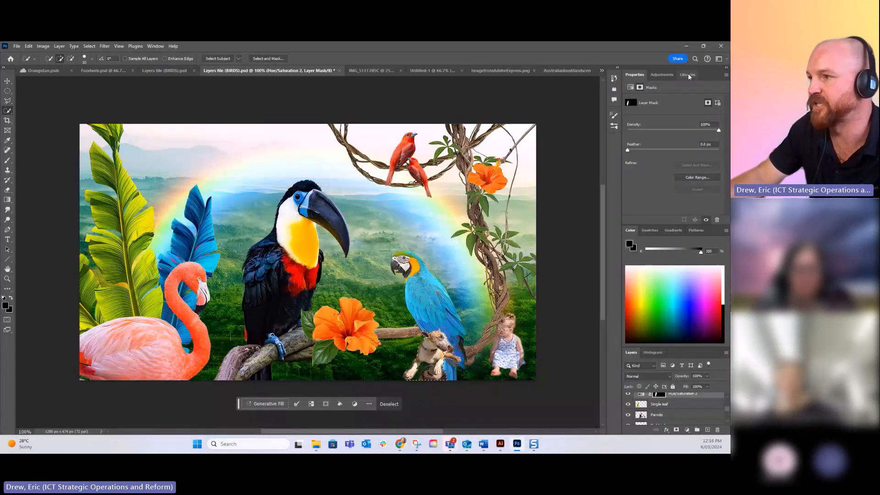
left_click(689, 74)
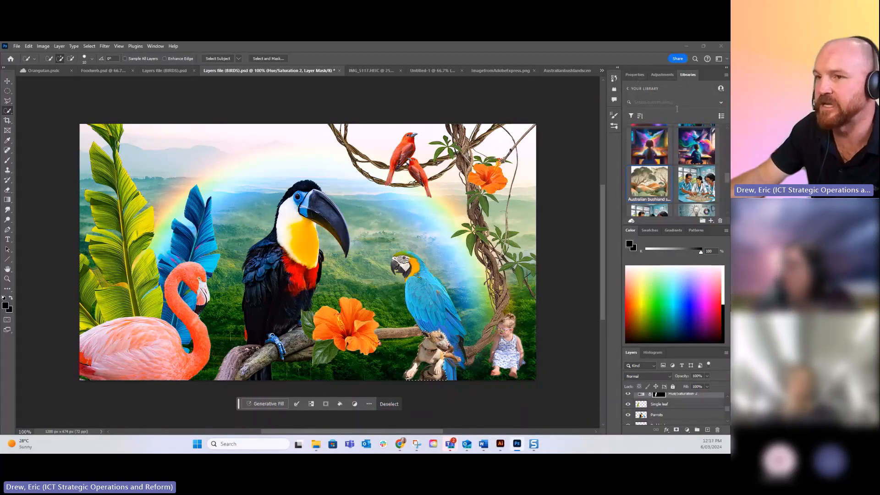
left_click(156, 46)
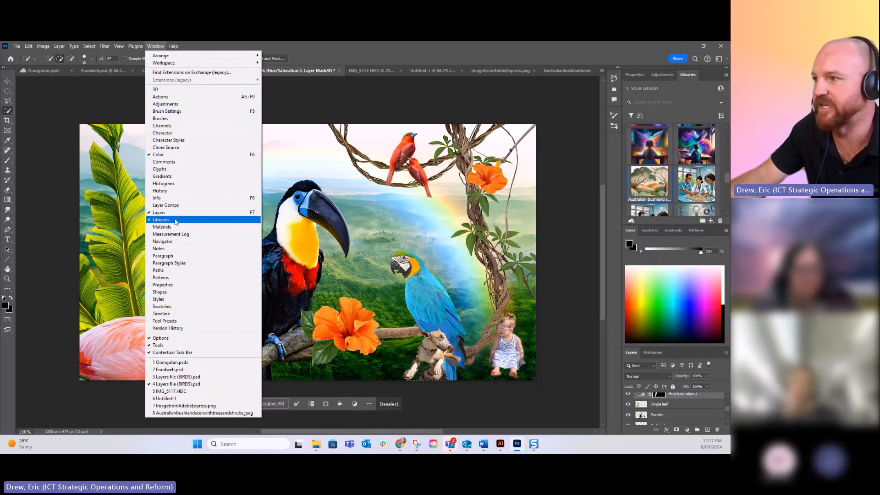
left_click(697, 88)
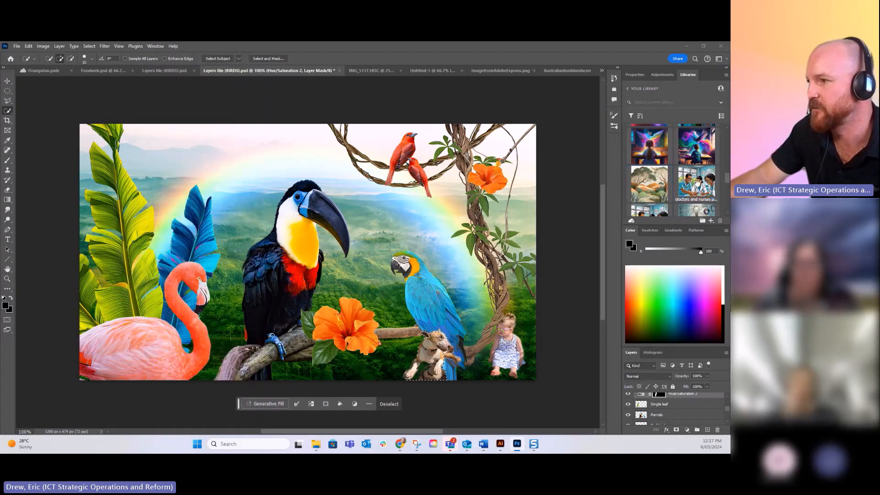
Browse Your Library for the Australian bushland image with trees and shrubs and place it over the middle of the birds composition.
scroll(669, 185, "down", 5)
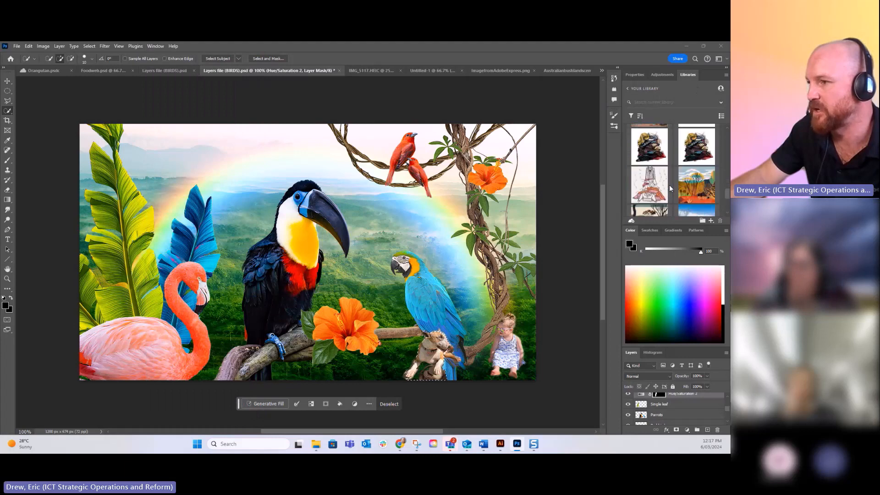
scroll(669, 185, "down", 8)
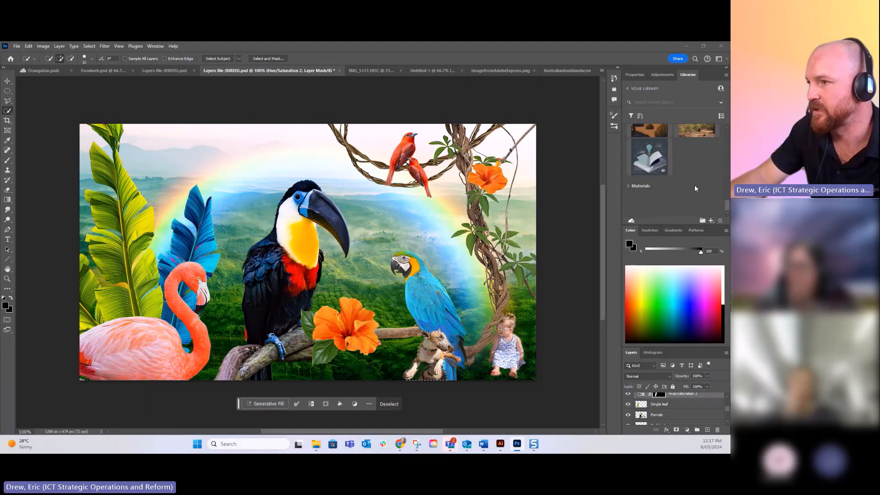
scroll(695, 188, "up", 5)
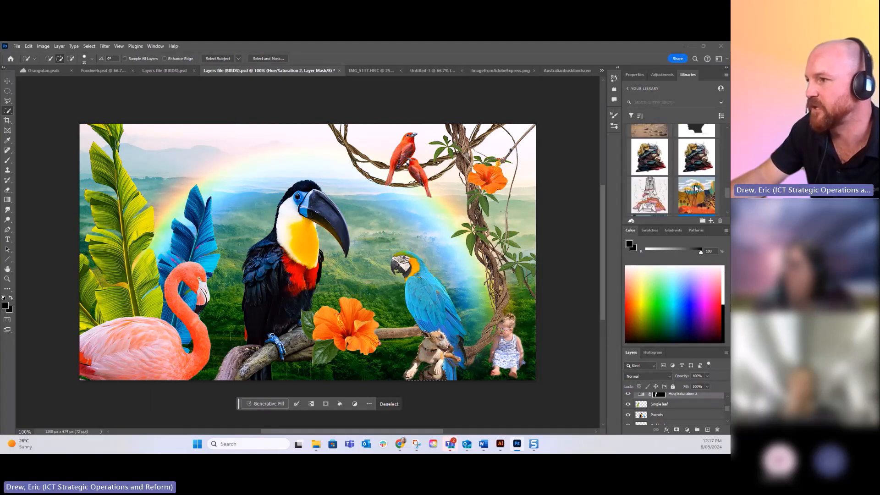
scroll(695, 188, "up", 5)
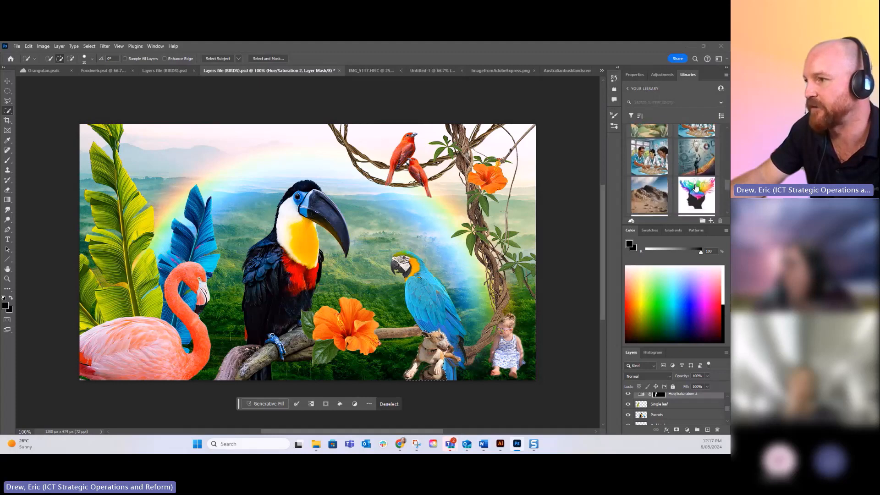
scroll(695, 188, "up", 5)
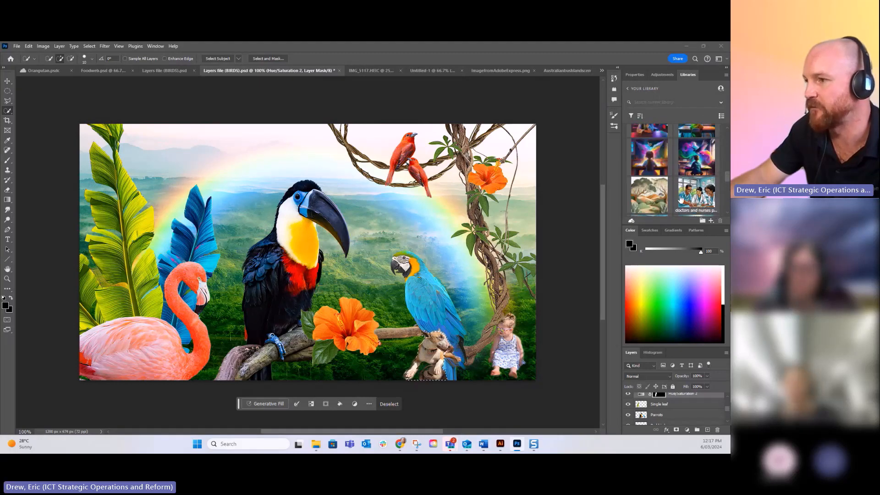
scroll(678, 196, "down", 2)
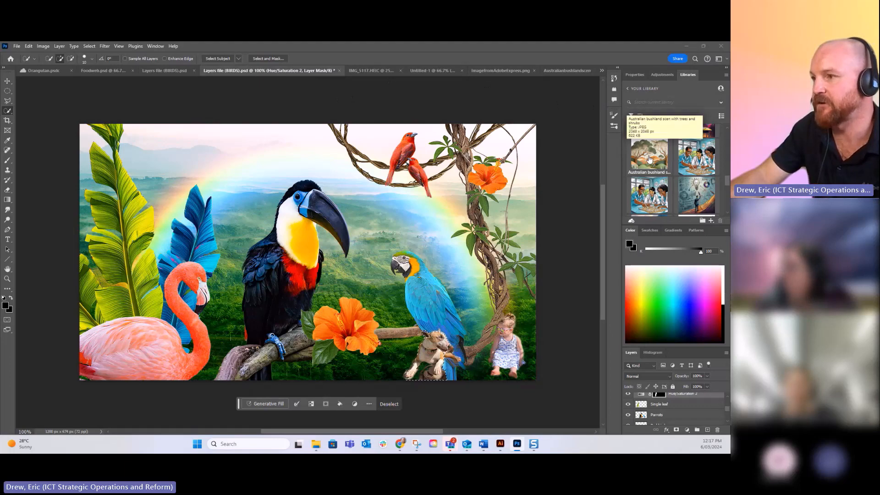
left_click_drag(650, 160, 261, 250)
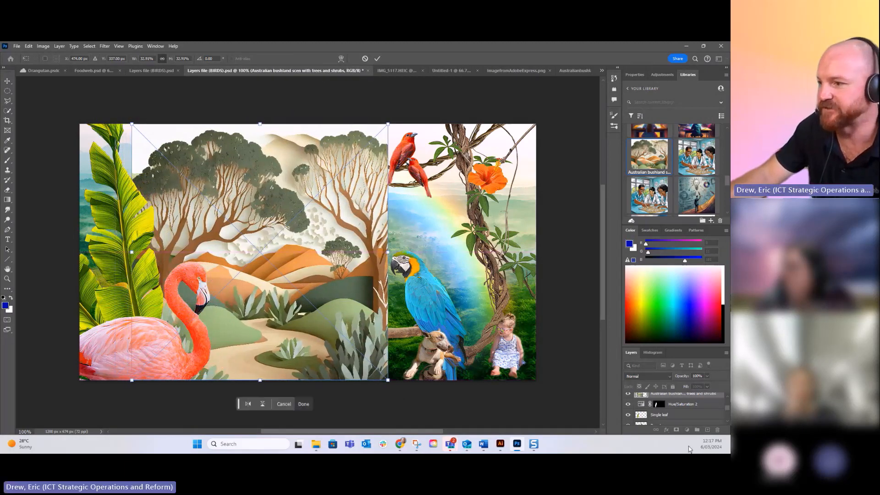
Collapse the Color panel to give the layer stack more room around the placed bushland layer.
scroll(727, 408, "up", 3)
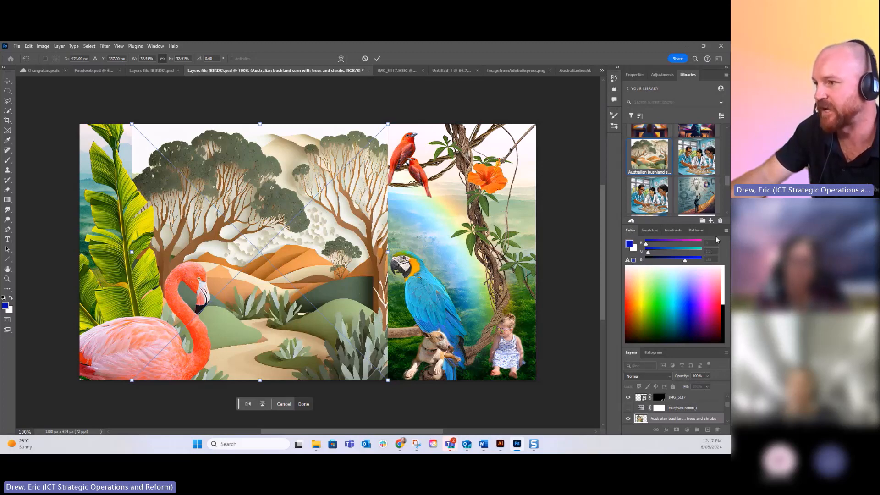
right_click(638, 230)
left_click(685, 251)
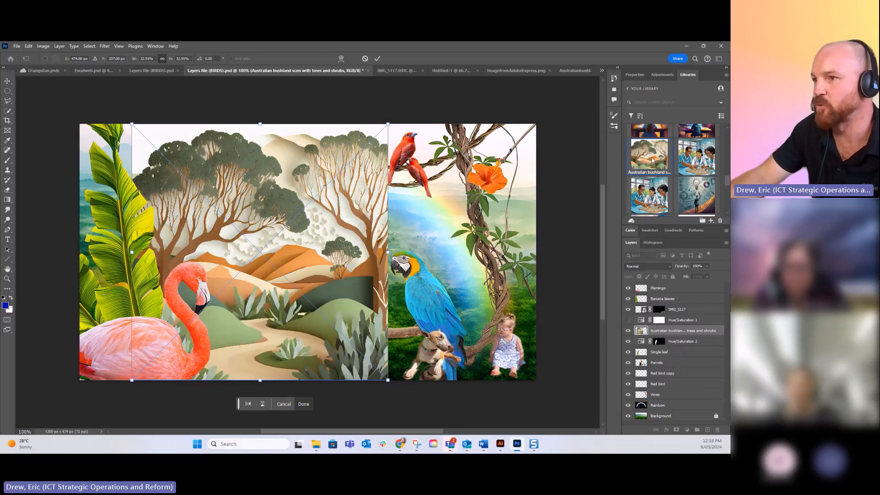
Switch to the expanded Australian bushland document and outline a small area in the right tree's branches with the Lasso Tool.
left_click(570, 70)
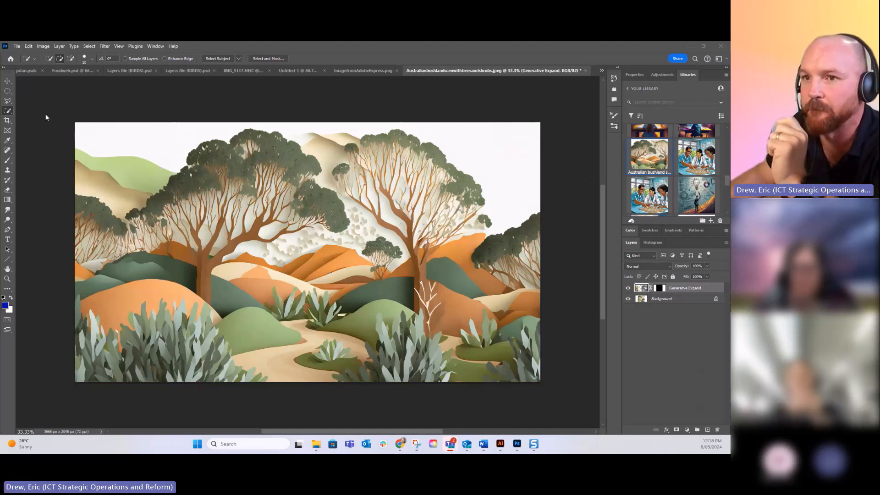
left_click(7, 111)
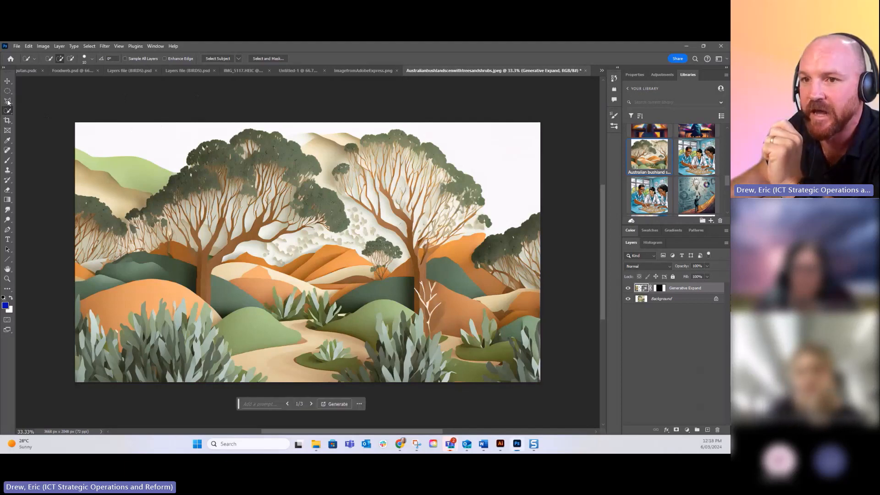
left_click(8, 102)
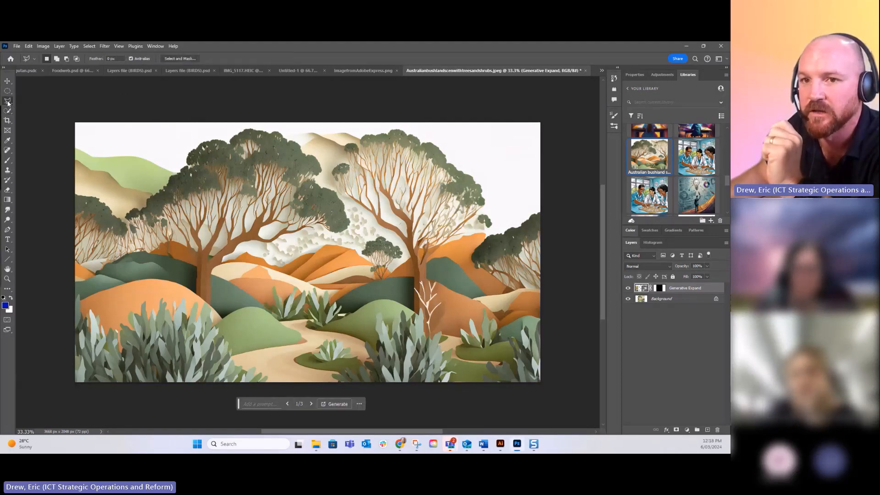
right_click(8, 102)
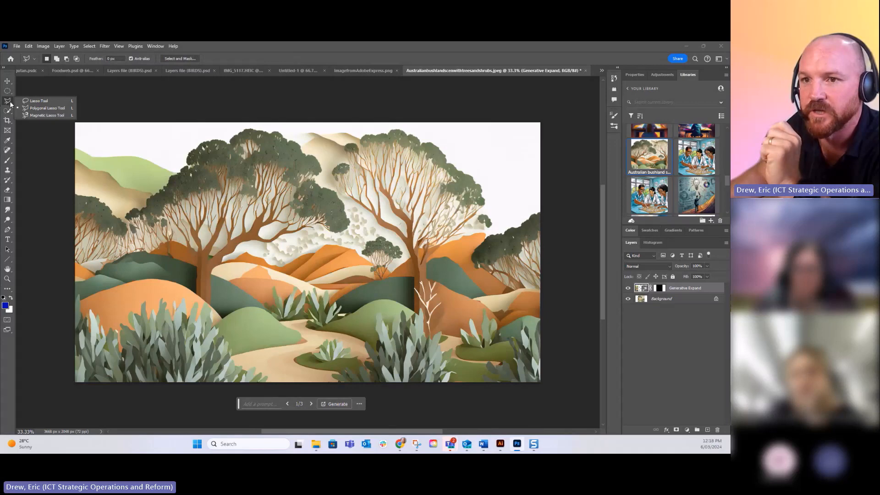
left_click(39, 101)
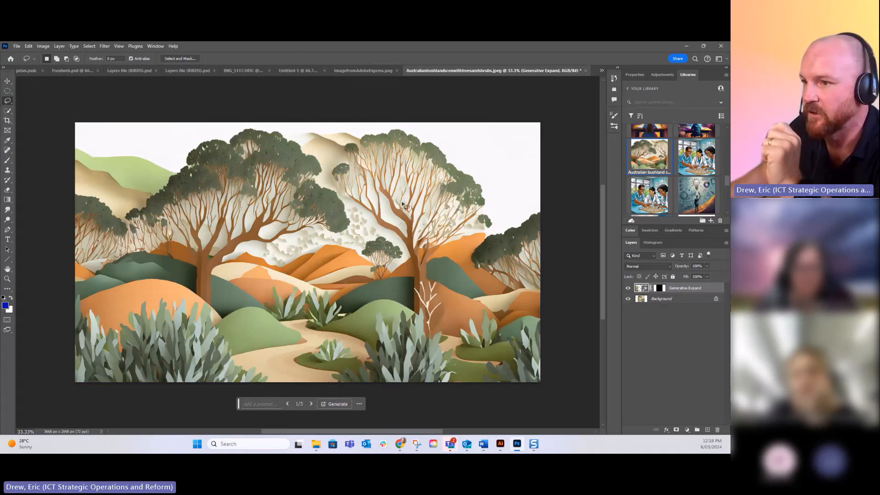
mouse_move(403, 205)
left_mouse_down()
mouse_move(375, 184)
mouse_move(369, 209)
mouse_move(405, 232)
mouse_move(406, 202)
left_mouse_up()
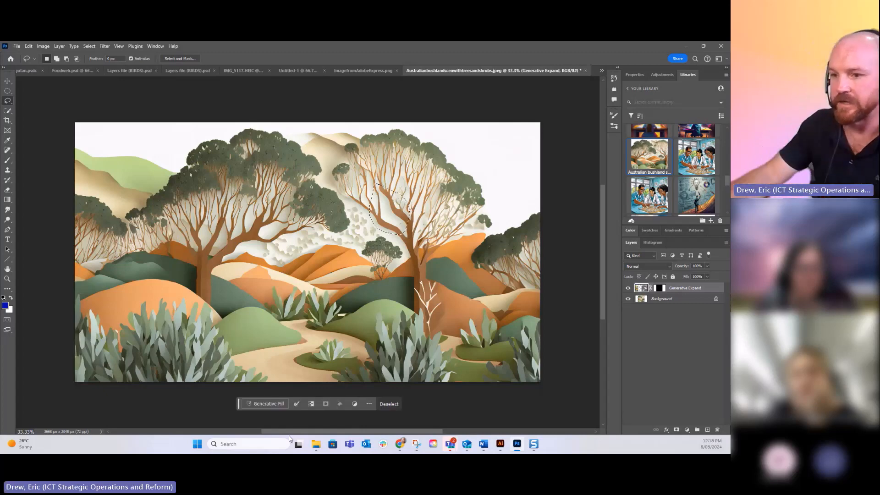
Fill the selected tree area using Generative Fill with the prompt "koala".
left_click(268, 404)
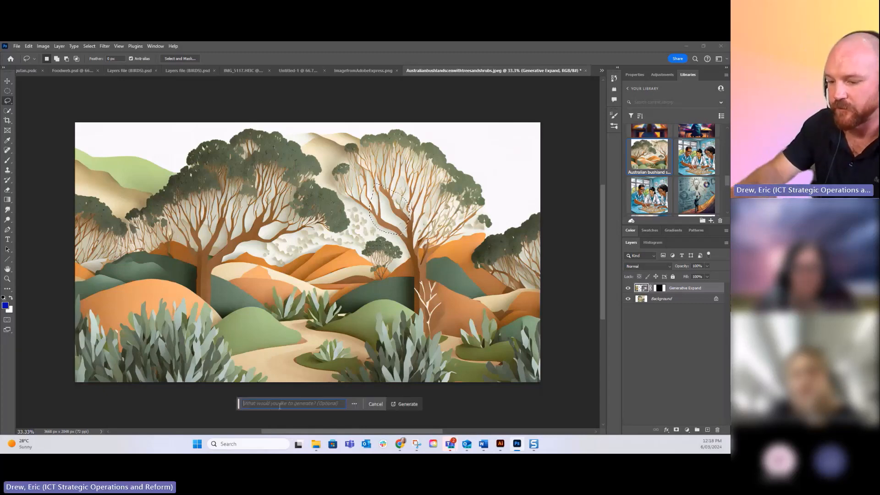
type("koala")
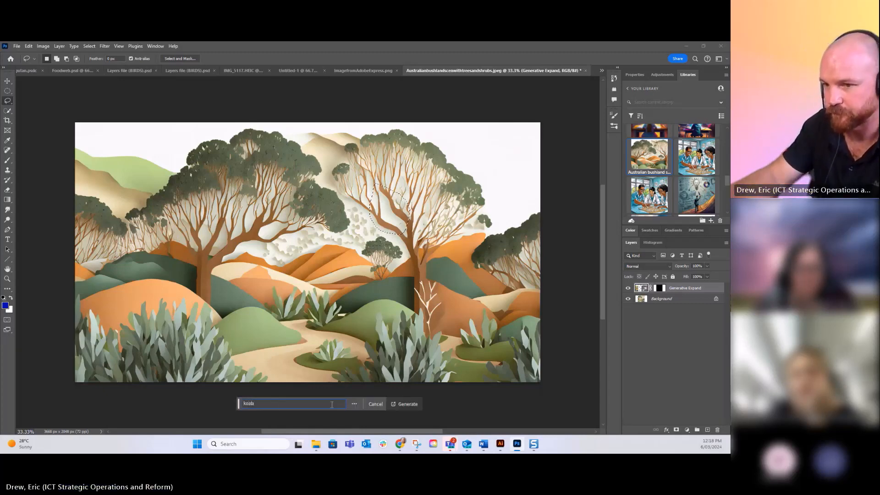
left_click(402, 404)
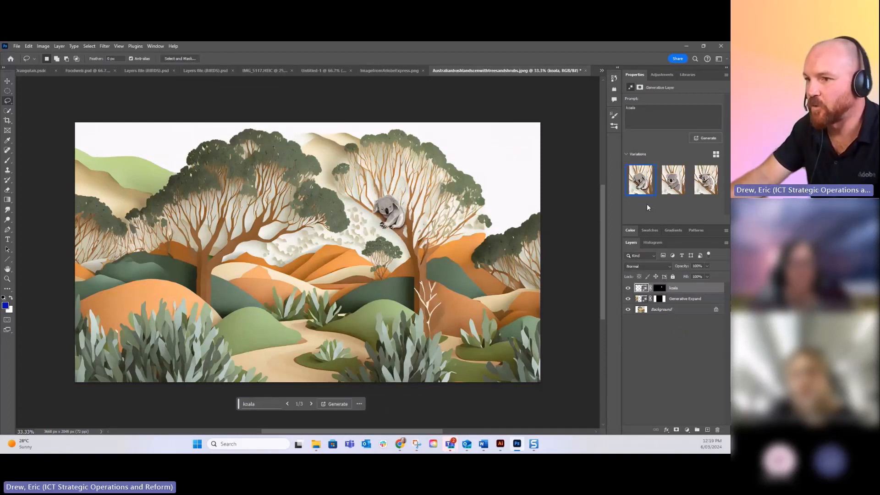
Add a Brightness/Contrast adjustment above the Generative Expand layer, with brightness -119 and contrast -20.
left_click(676, 299)
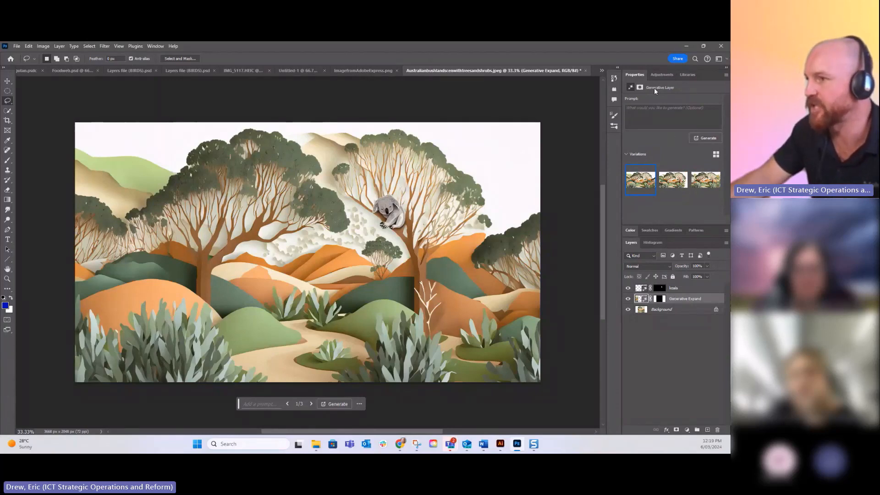
left_click(662, 75)
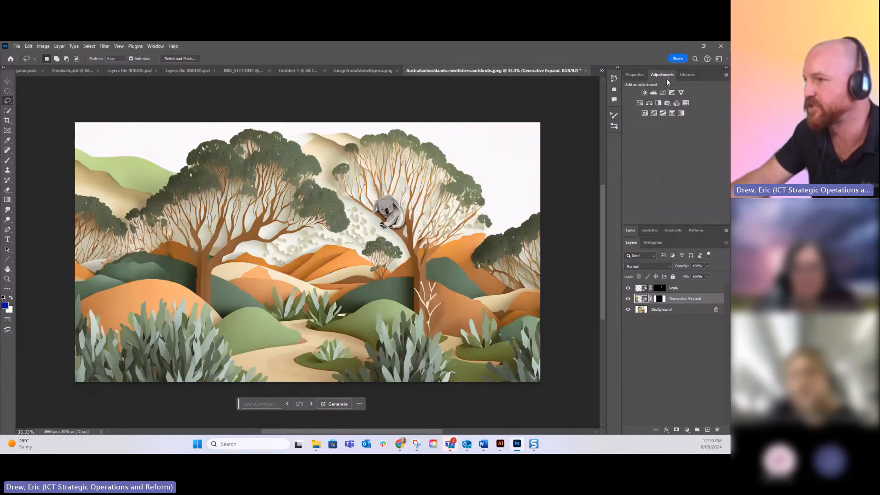
left_click(645, 92)
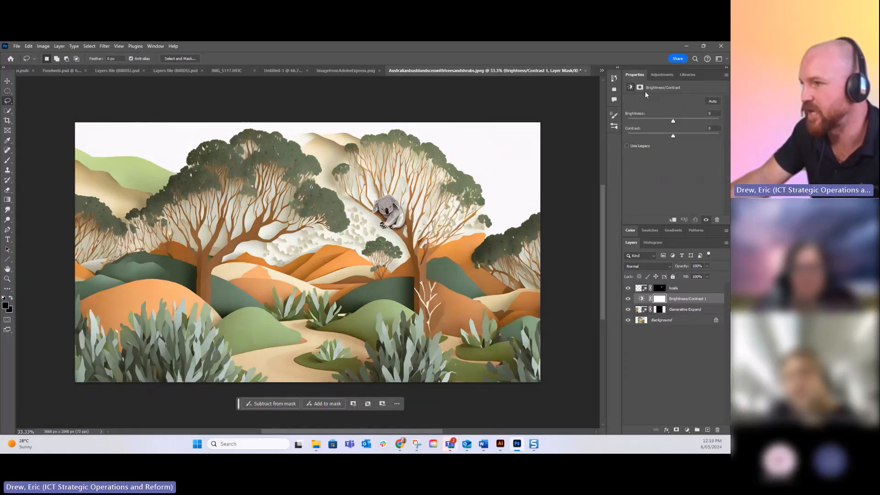
left_click(672, 137)
left_click_drag(676, 136, 637, 124)
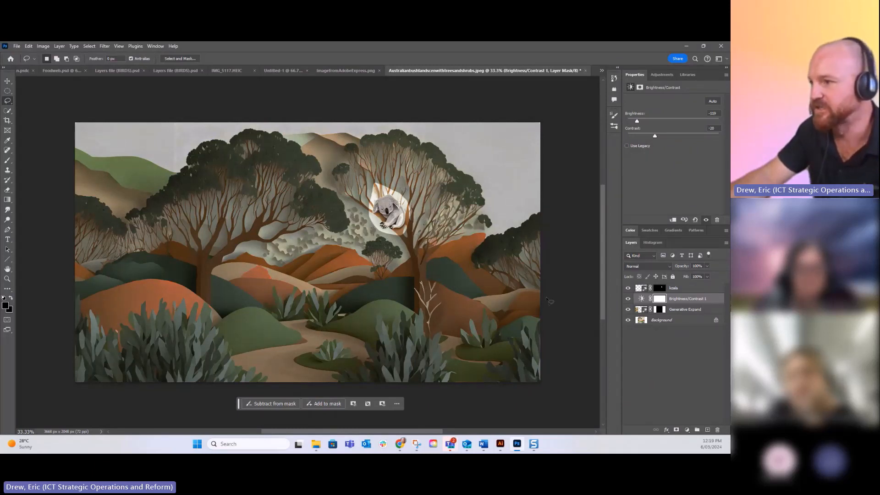
Rasterize the generated koala layer.
left_click(672, 290)
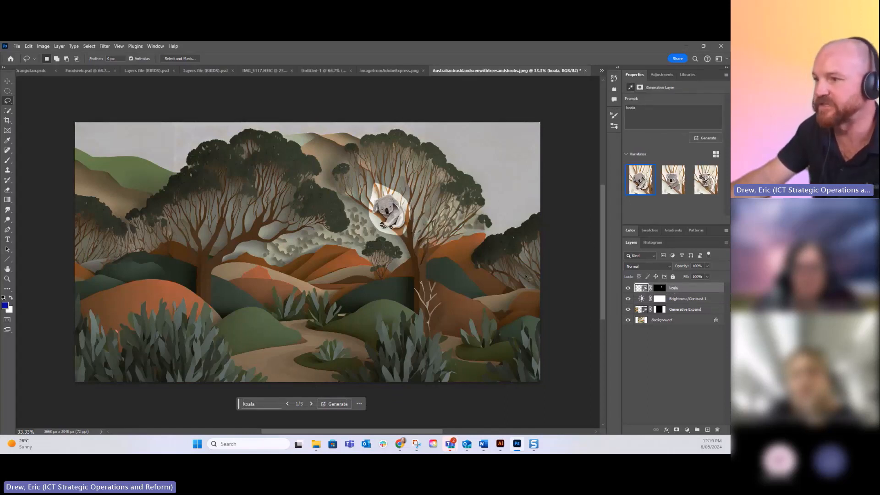
right_click(683, 290)
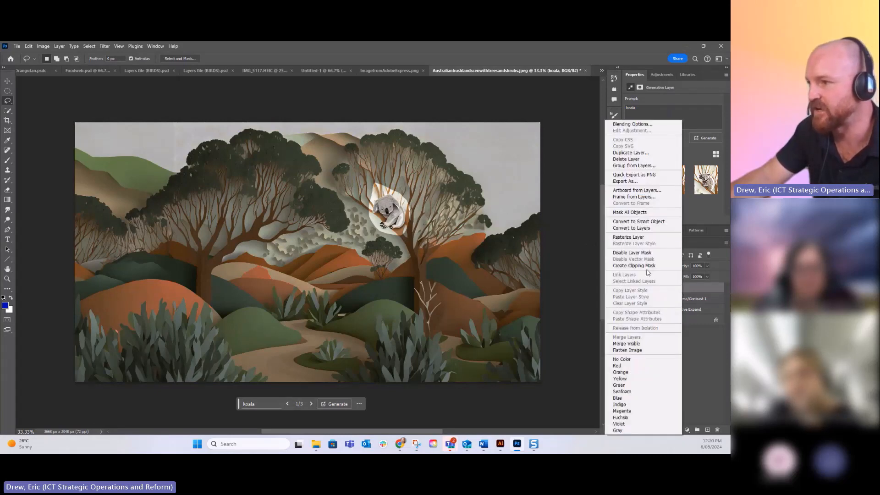
left_click(647, 238)
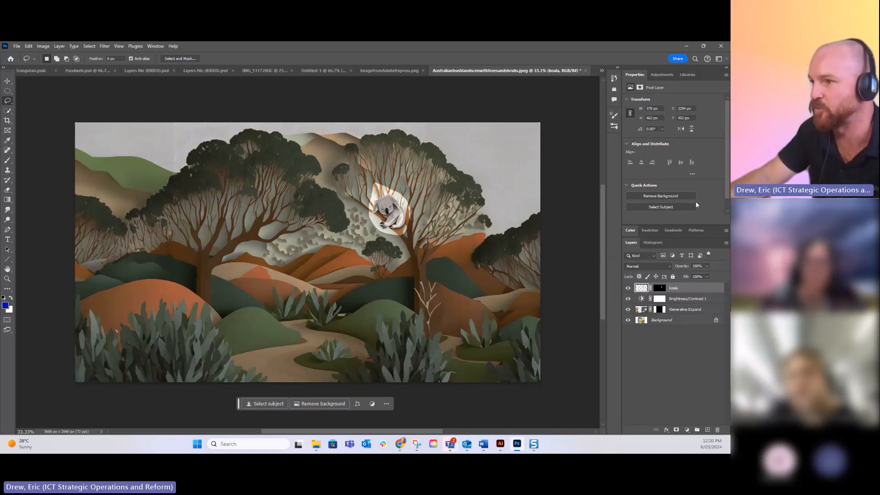
Remove the background from the koala layer, discarding its existing layer mask.
left_click(663, 195)
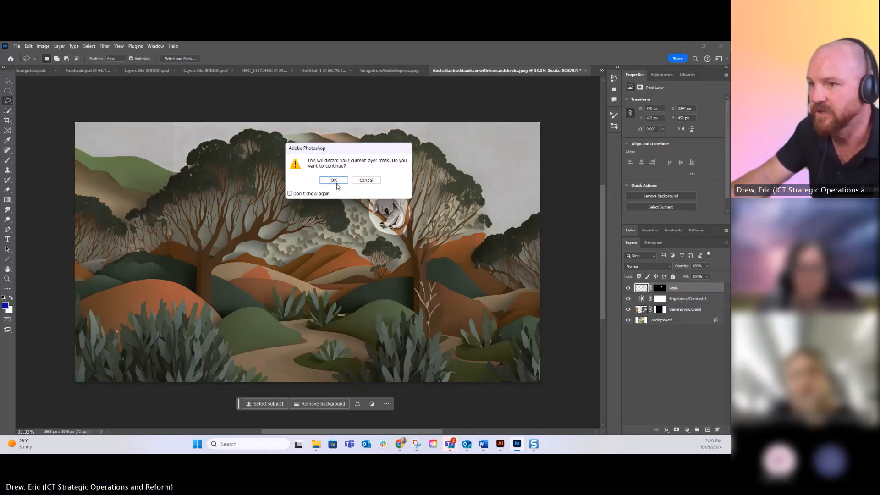
left_click(334, 181)
left_click(333, 181)
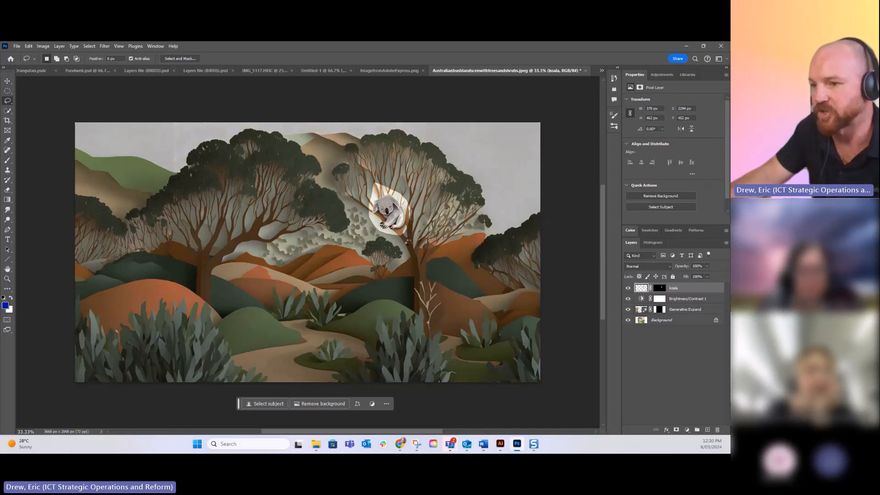
key("ctrl+z")
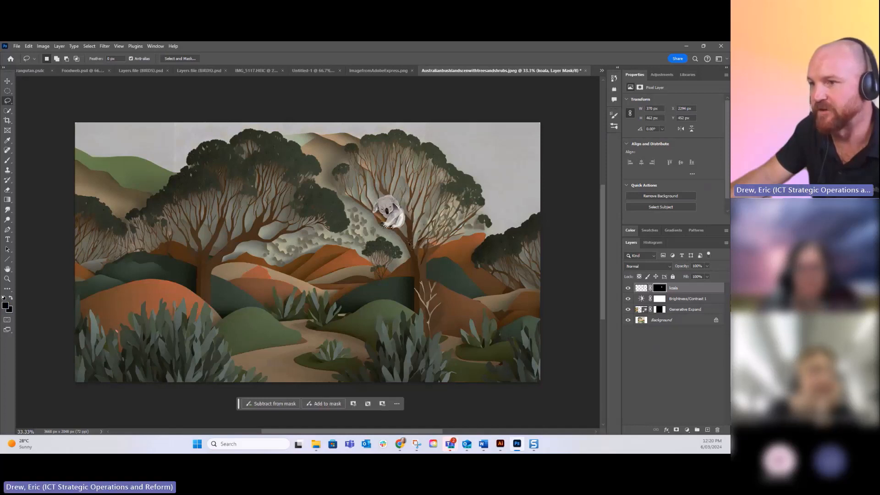